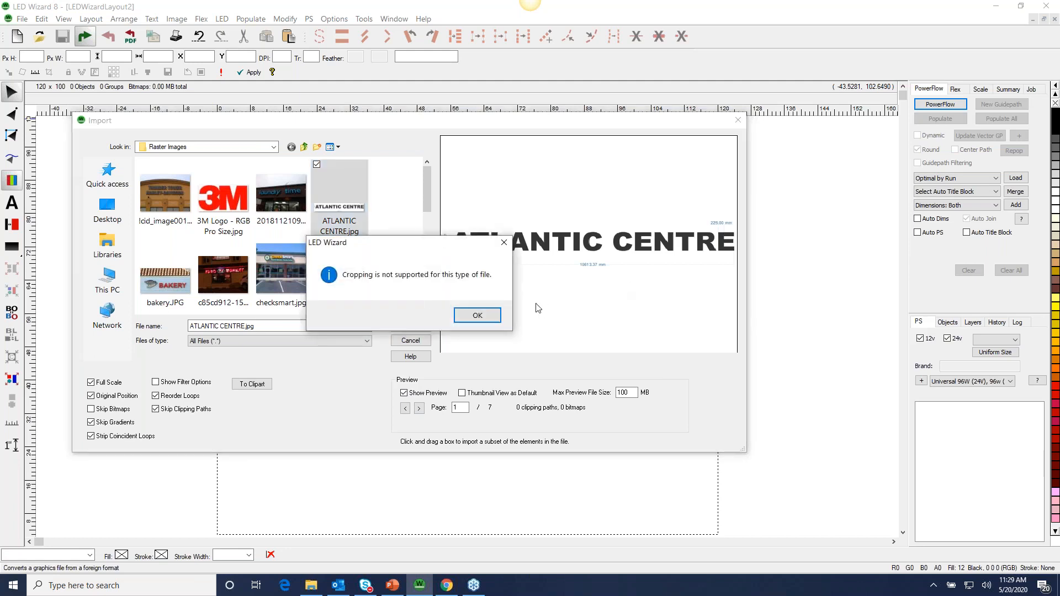
# Step: Try to mark a crop area in the import preview of ATLANTIC CENTRE.jpg
pyautogui.click(477, 315)
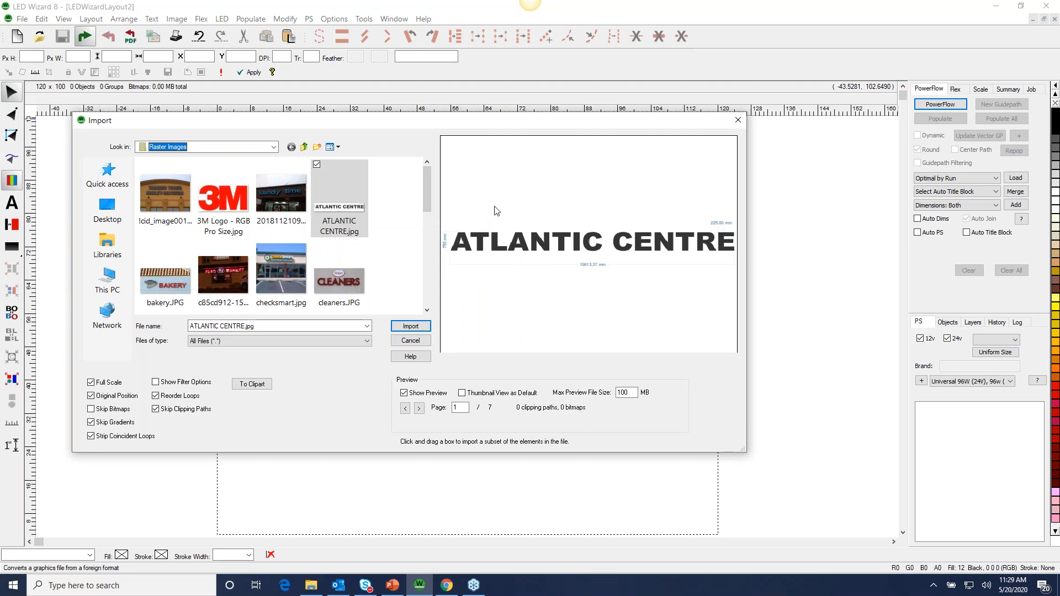
pyautogui.moveTo(496, 210); pyautogui.dragTo(505, 215)
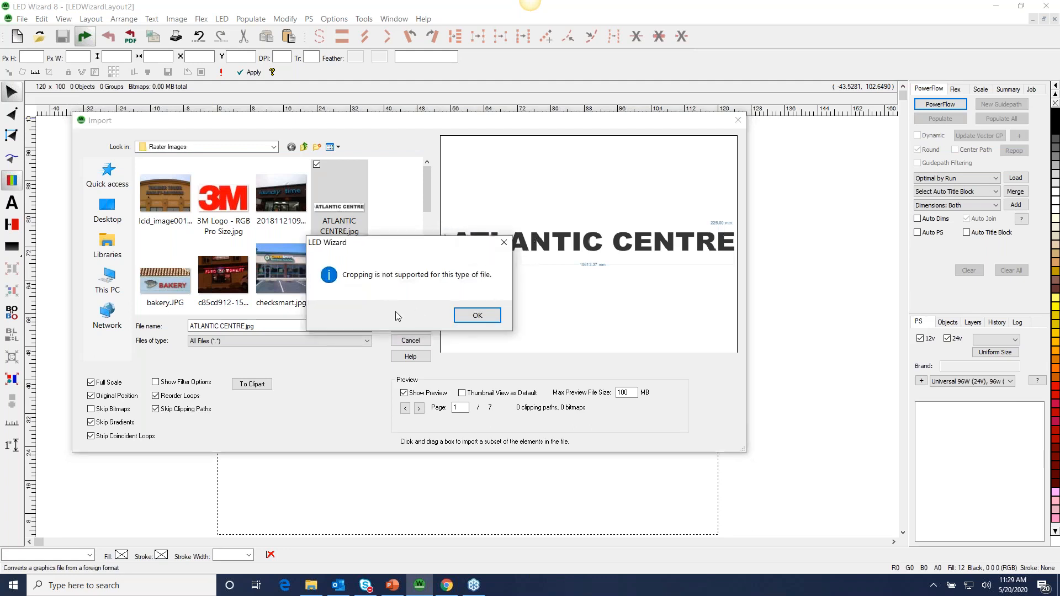
pyautogui.click(475, 315)
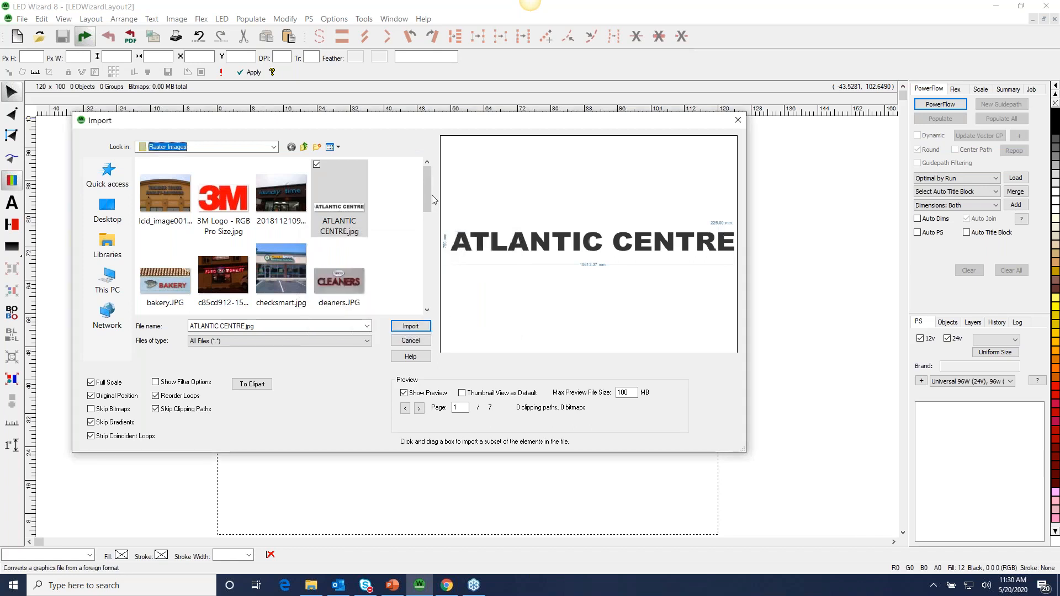
# Step: Import ATLANTIC CENTRE.jpg with Skip Bitmaps turned off and place the image on the layout
pyautogui.click(92, 409)
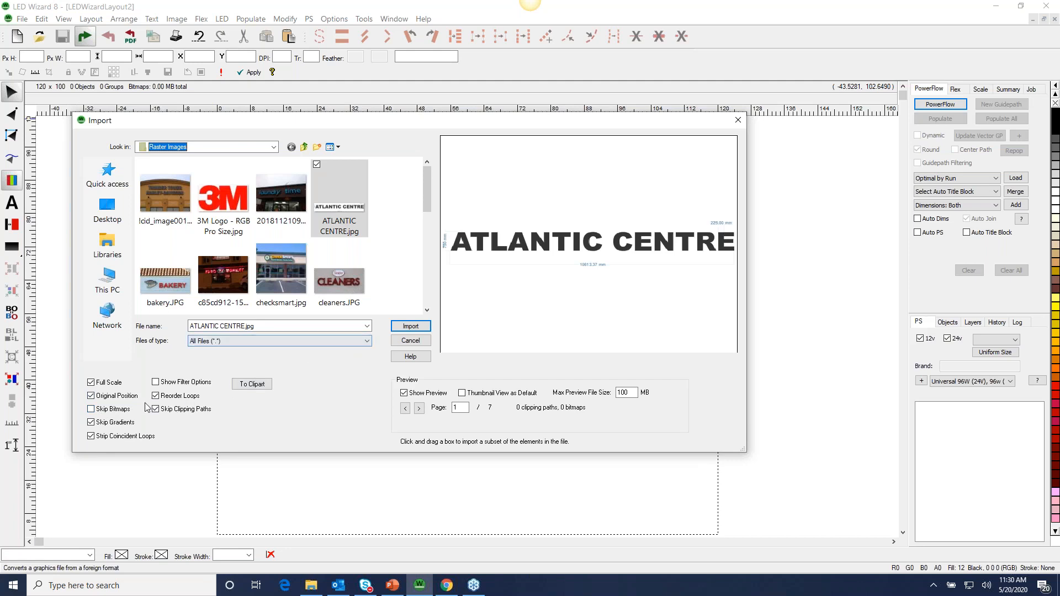
pyautogui.click(417, 329)
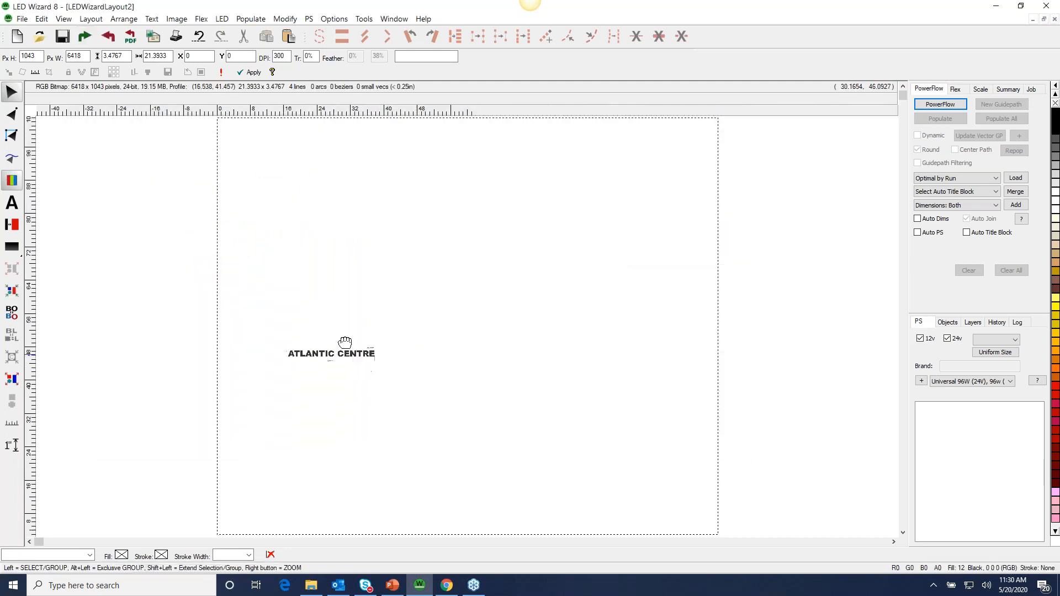
pyautogui.click(333, 315)
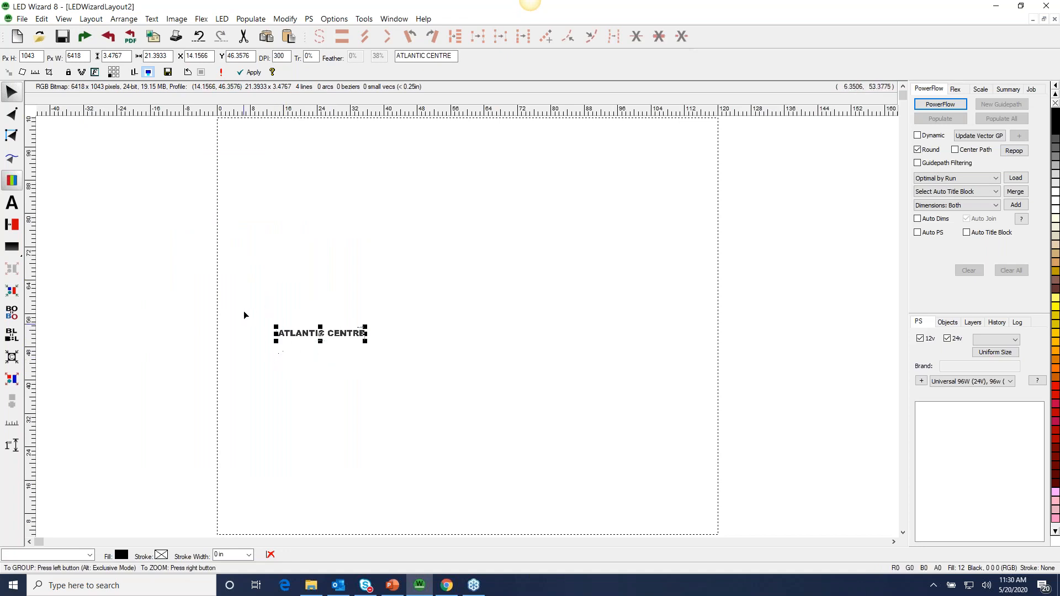
pyautogui.moveTo(263, 316); pyautogui.dragTo(360, 333)
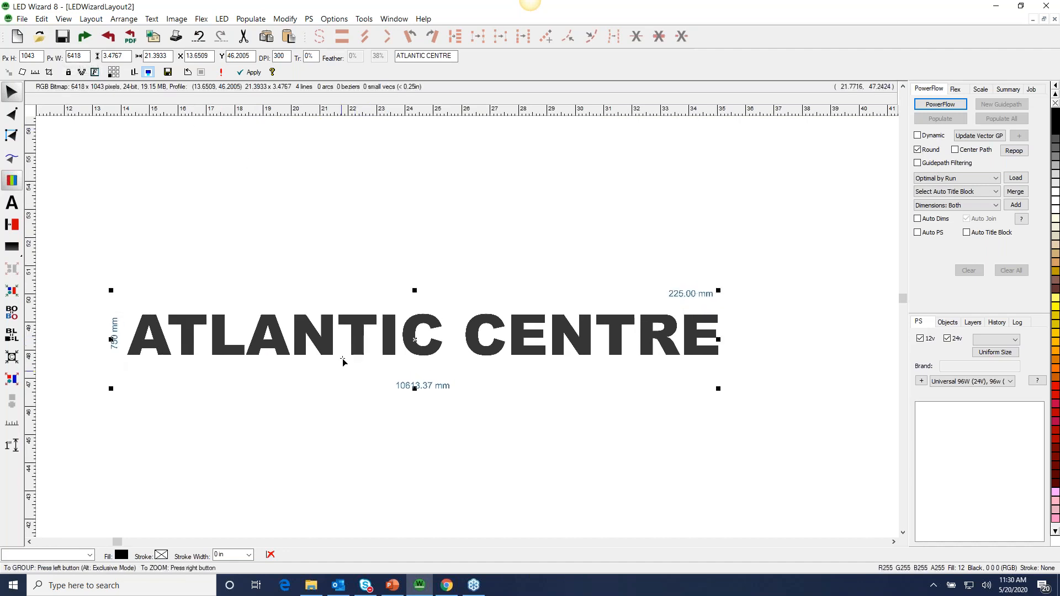
# Step: Reposition the imported image and rescale it proportionally, first to about 68.1 in wide and finally to about 42.1 in
pyautogui.moveTo(464, 353); pyautogui.dragTo(393, 188)
pyautogui.rightClick(464, 253)
pyautogui.moveTo(309, 310); pyautogui.dragTo(697, 302)
pyautogui.moveTo(635, 386); pyautogui.dragTo(614, 349)
pyautogui.moveTo(682, 313); pyautogui.dragTo(515, 341)
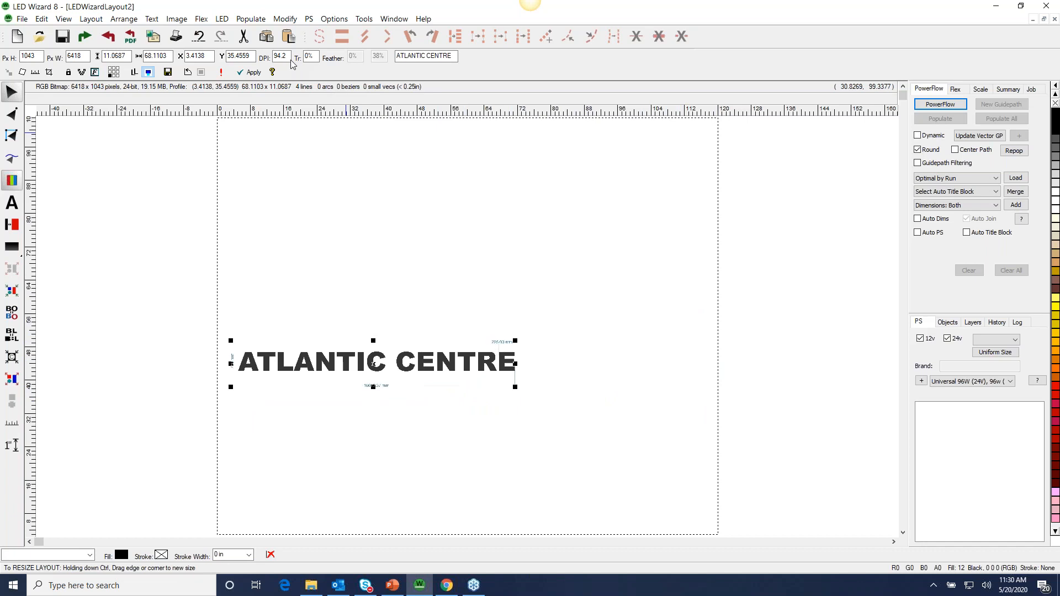
pyautogui.moveTo(516, 363); pyautogui.dragTo(407, 371)
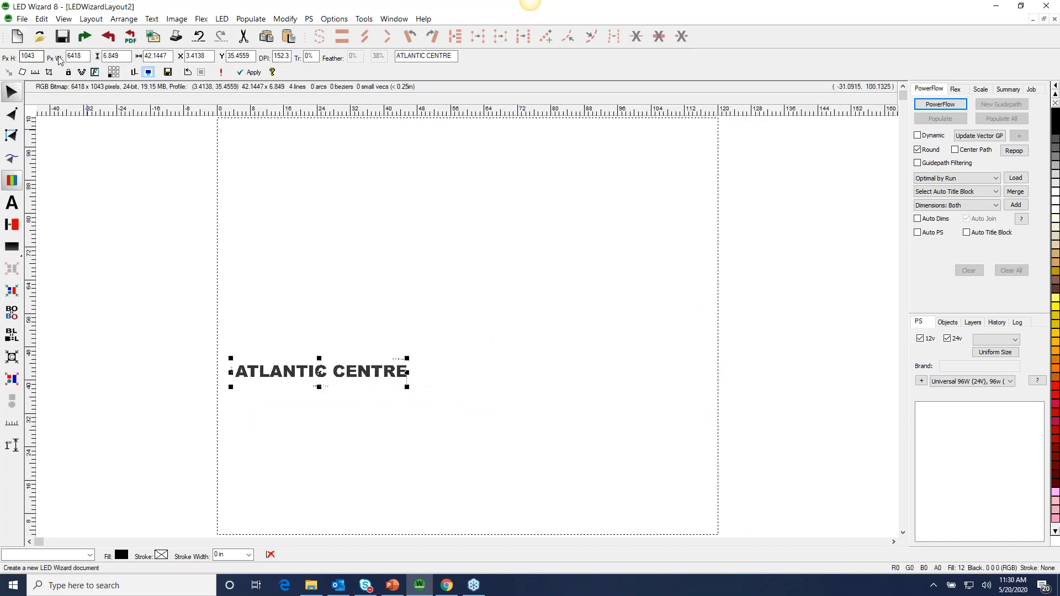
# Step: Scale the ATLANTIC CENTRE image proportionally to about 71.6 by 11.6 in and position it around mid-height on the layout
pyautogui.moveTo(407, 358); pyautogui.dragTo(722, 238)
pyautogui.moveTo(536, 347); pyautogui.dragTo(530, 317)
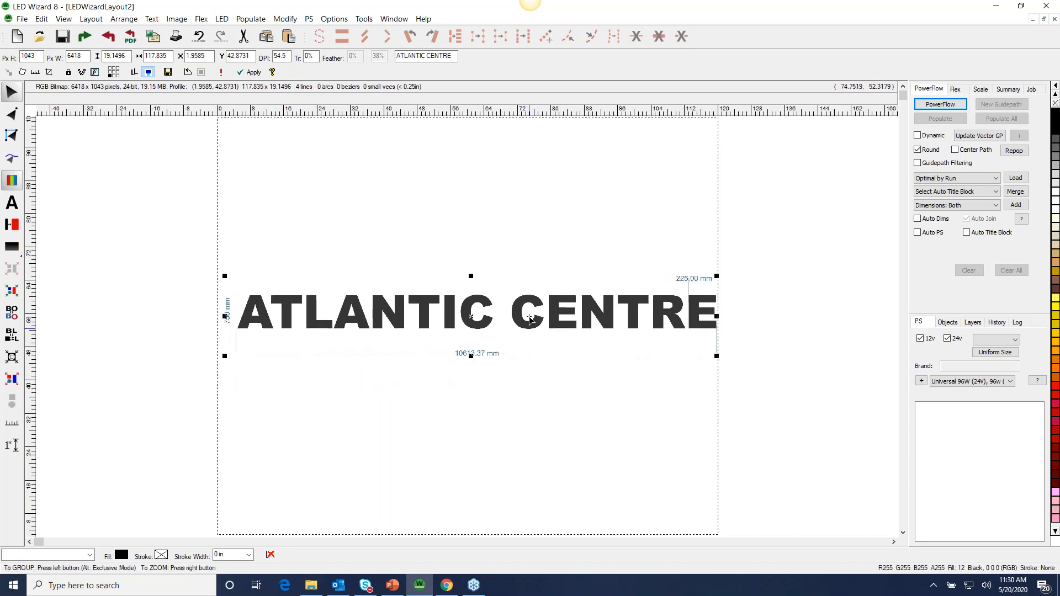
pyautogui.moveTo(467, 298); pyautogui.dragTo(458, 307)
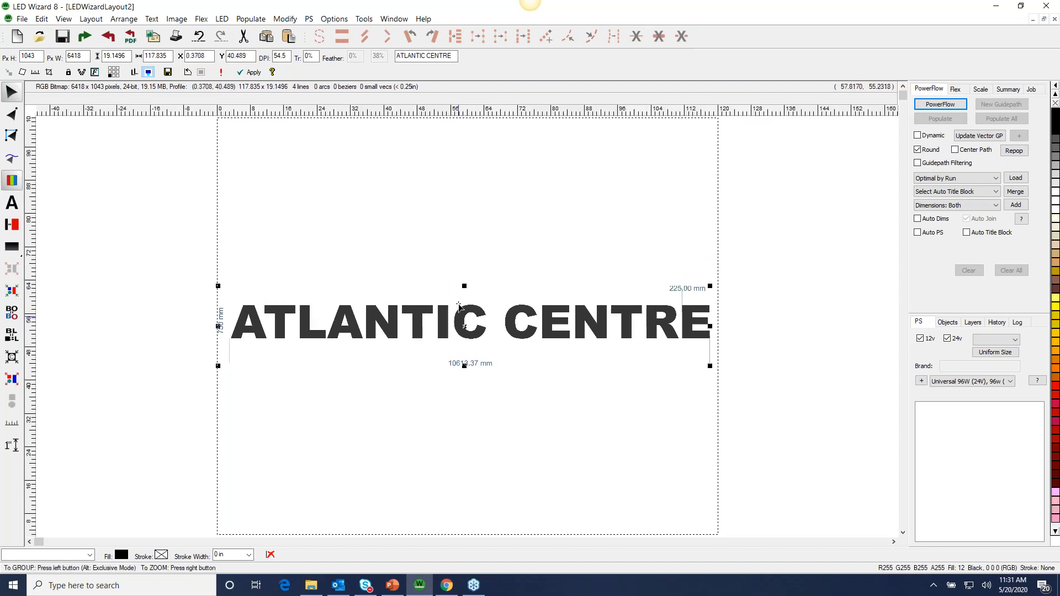
pyautogui.moveTo(706, 288); pyautogui.dragTo(518, 317)
pyautogui.moveTo(444, 336); pyautogui.dragTo(469, 315)
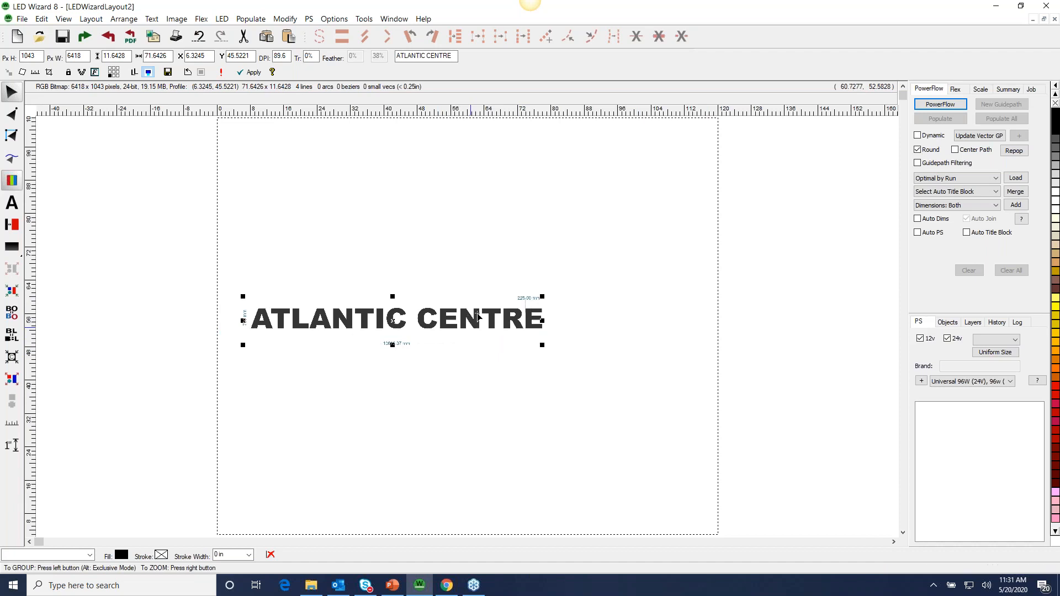
pyautogui.moveTo(235, 278)
pyautogui.mouseDown()
pyautogui.moveTo(520, 353)
pyautogui.moveTo(561, 349)
pyautogui.mouseUp()
pyautogui.moveTo(472, 331)
pyautogui.mouseDown()
pyautogui.moveTo(482, 326)
pyautogui.moveTo(467, 338)
pyautogui.moveTo(481, 349)
pyautogui.mouseUp()
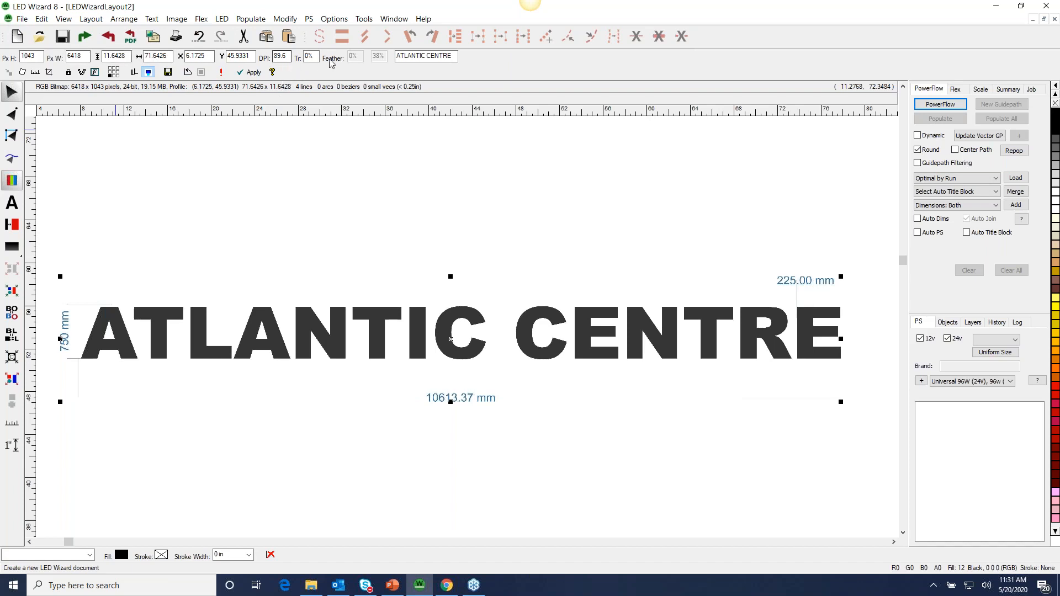
pyautogui.moveTo(326, 300); pyautogui.dragTo(326, 297)
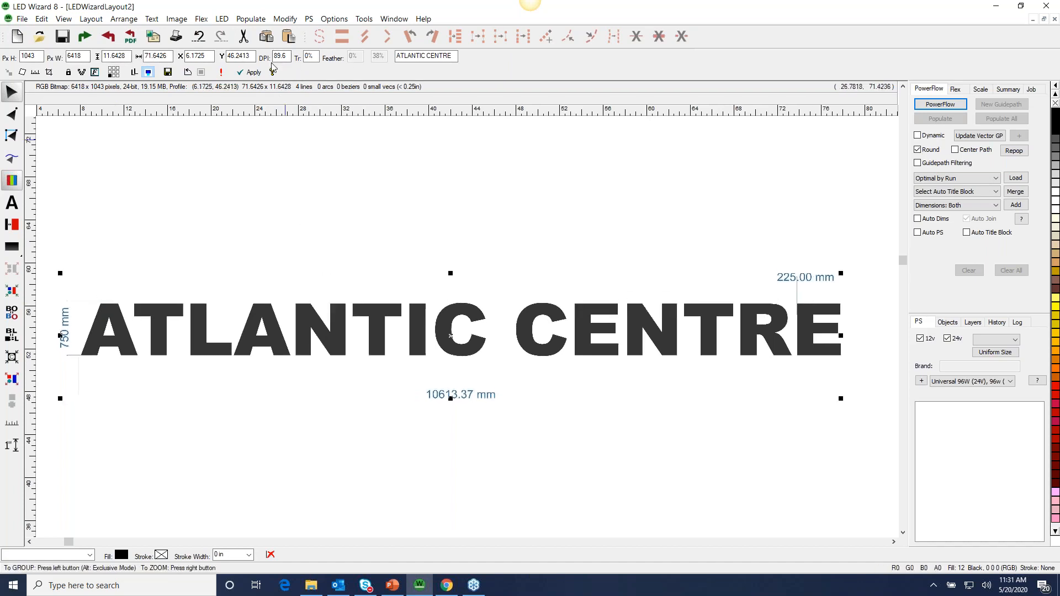
# Step: Try 50% transparency on the image, restore it to 0%, and nudge the image slightly
pyautogui.write('50')
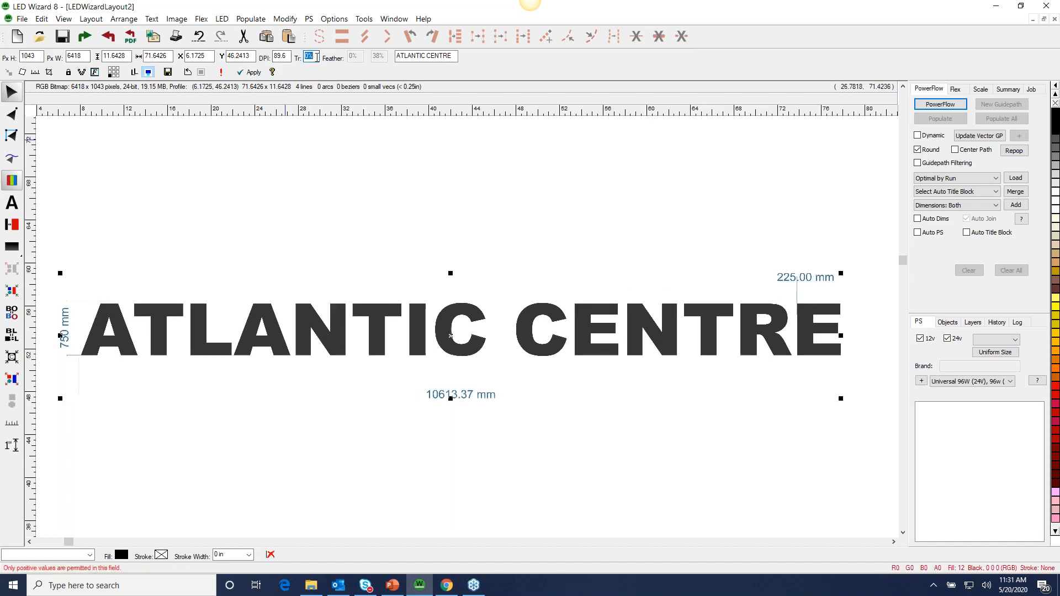
pyautogui.press('Return')
pyautogui.write('0')
pyautogui.press('Return')
pyautogui.moveTo(496, 312); pyautogui.dragTo(495, 313)
pyautogui.moveTo(491, 368); pyautogui.dragTo(488, 360)
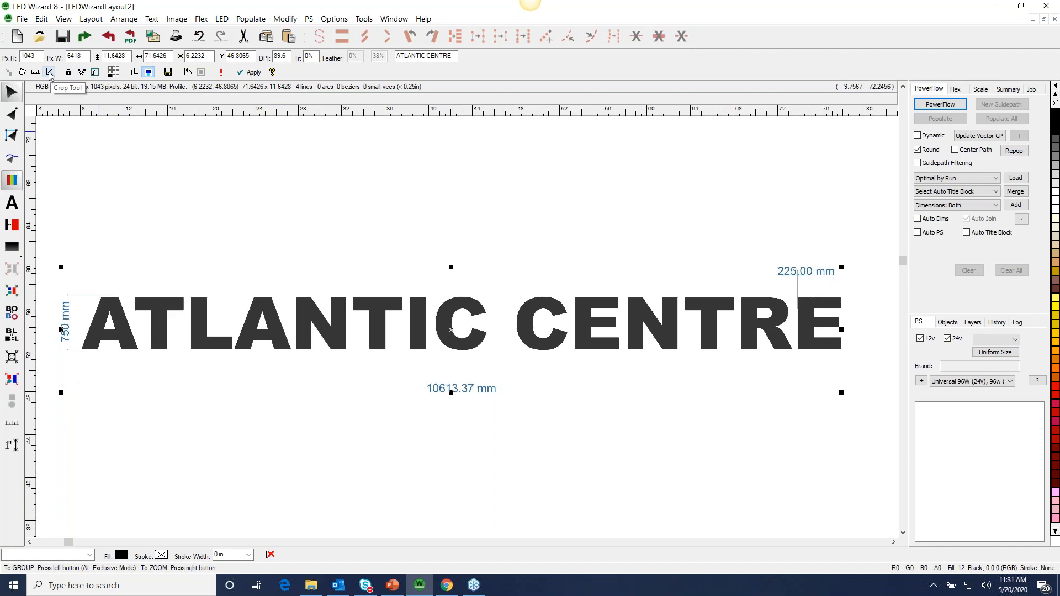
# Step: Crop the image tightly around the ATLANTIC CENTRE lettering to cut off the surrounding dimension labels
pyautogui.click(176, 19)
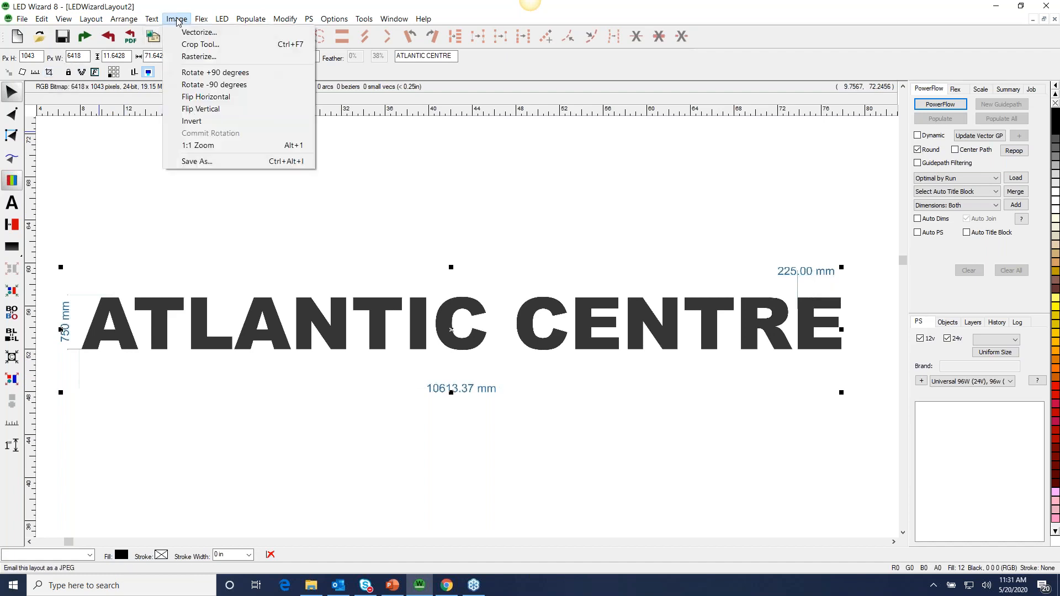
pyautogui.click(199, 44)
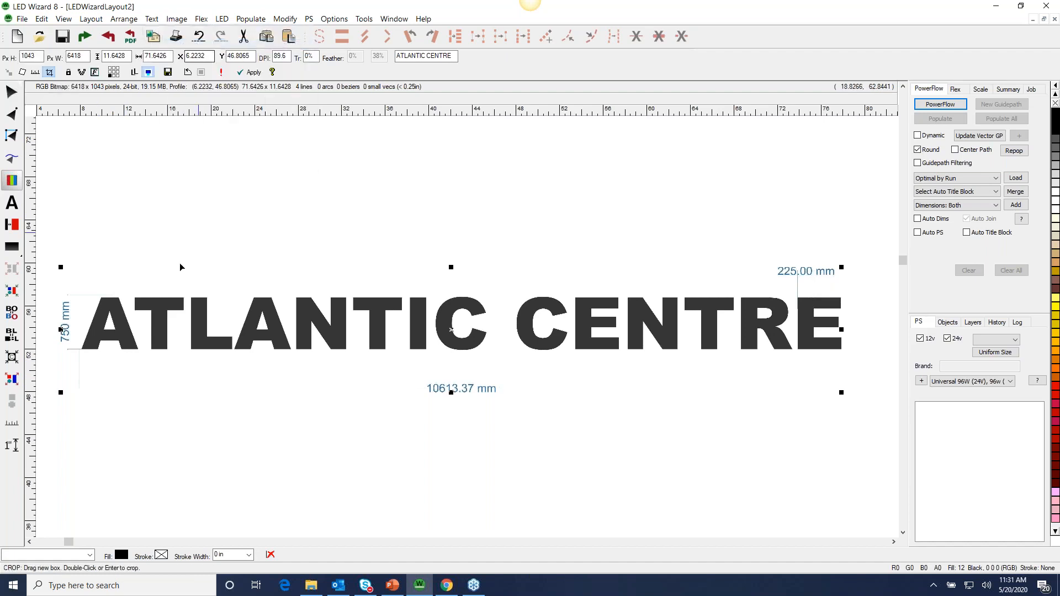
pyautogui.moveTo(60, 267); pyautogui.dragTo(78, 290)
pyautogui.moveTo(78, 392); pyautogui.dragTo(80, 357)
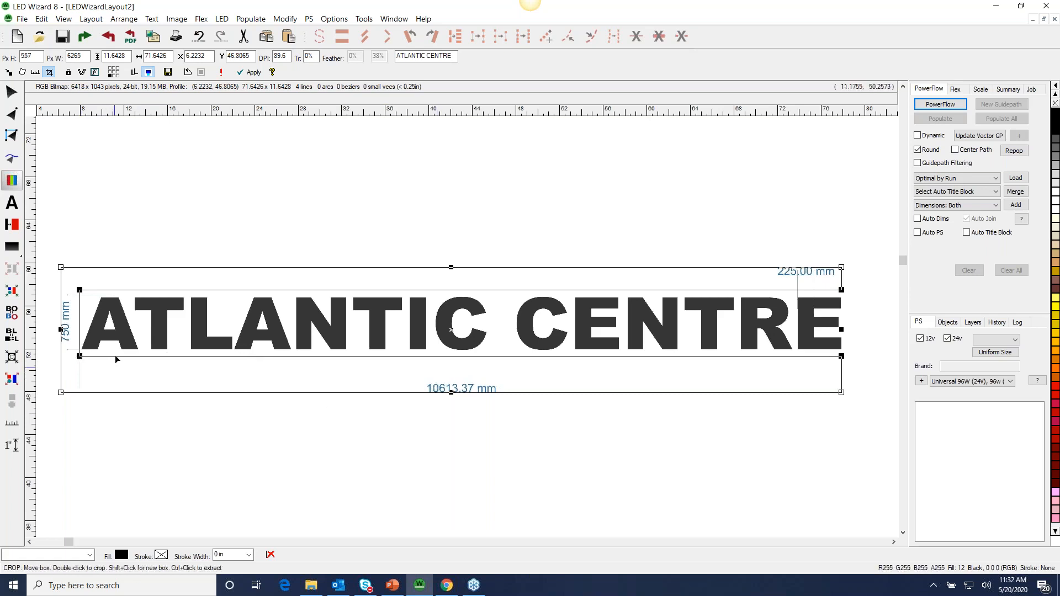
pyautogui.press('Return')
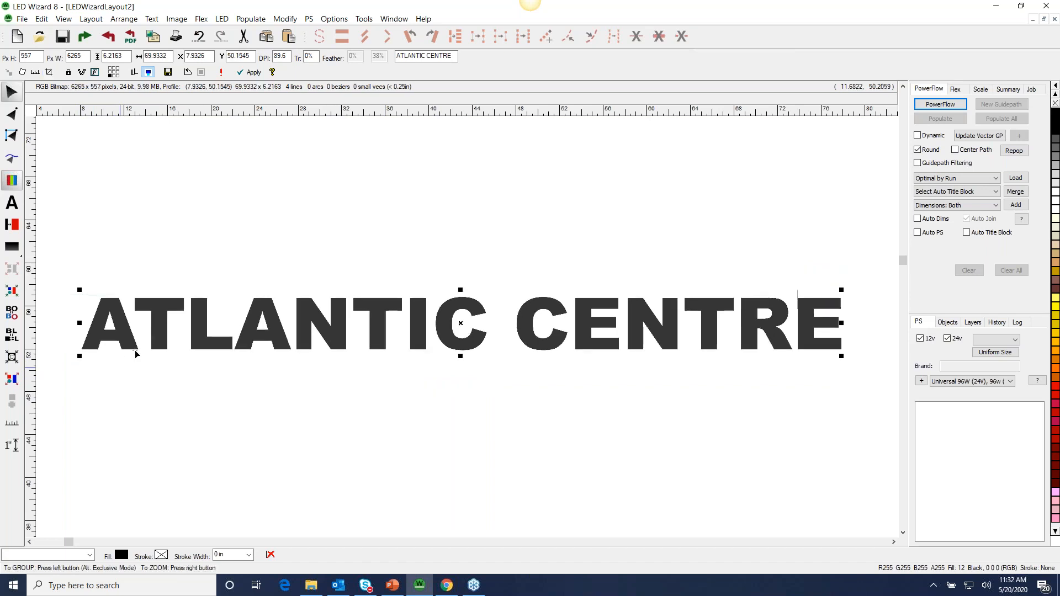
# Step: Inspect the leftover dimension lines above the final E and shift the cropped image to about X 7.27, Y 51.34
pyautogui.moveTo(605, 349); pyautogui.dragTo(611, 328)
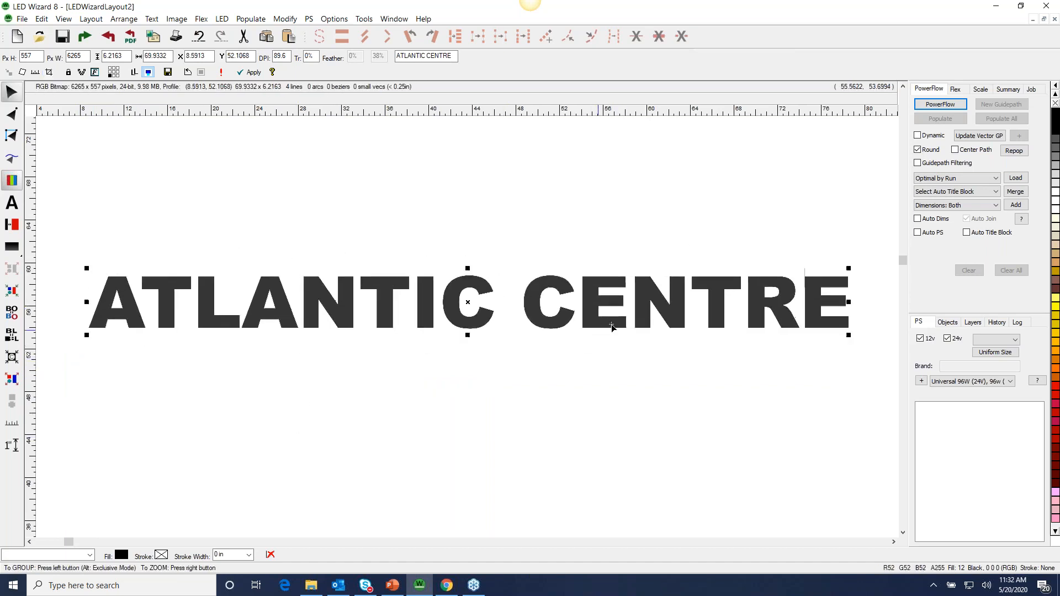
pyautogui.moveTo(762, 249); pyautogui.dragTo(865, 308)
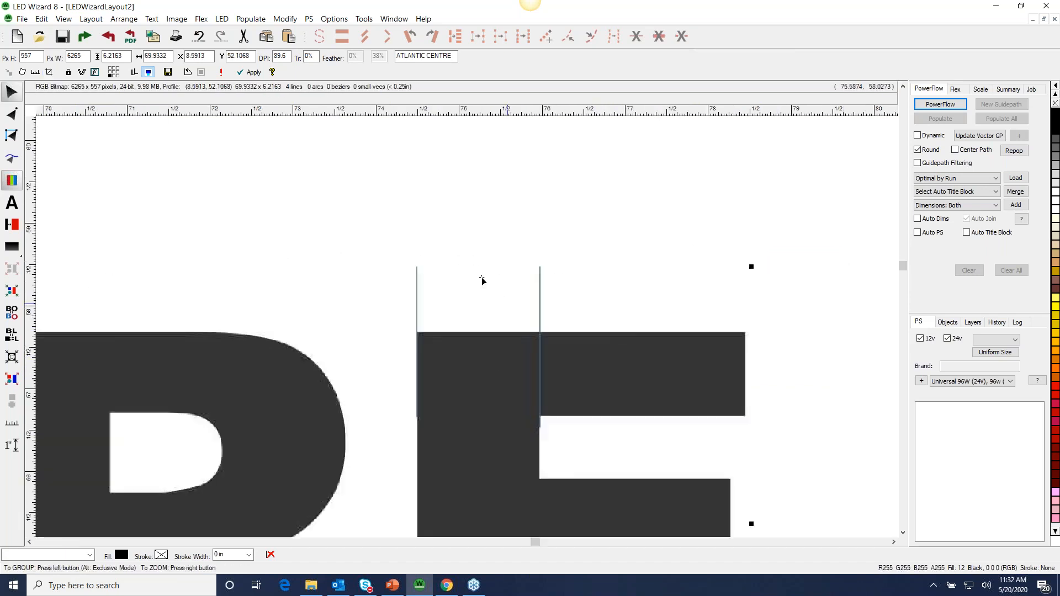
pyautogui.rightClick(575, 378)
pyautogui.moveTo(421, 323)
pyautogui.mouseDown()
pyautogui.moveTo(427, 313)
pyautogui.moveTo(413, 329)
pyautogui.mouseUp()
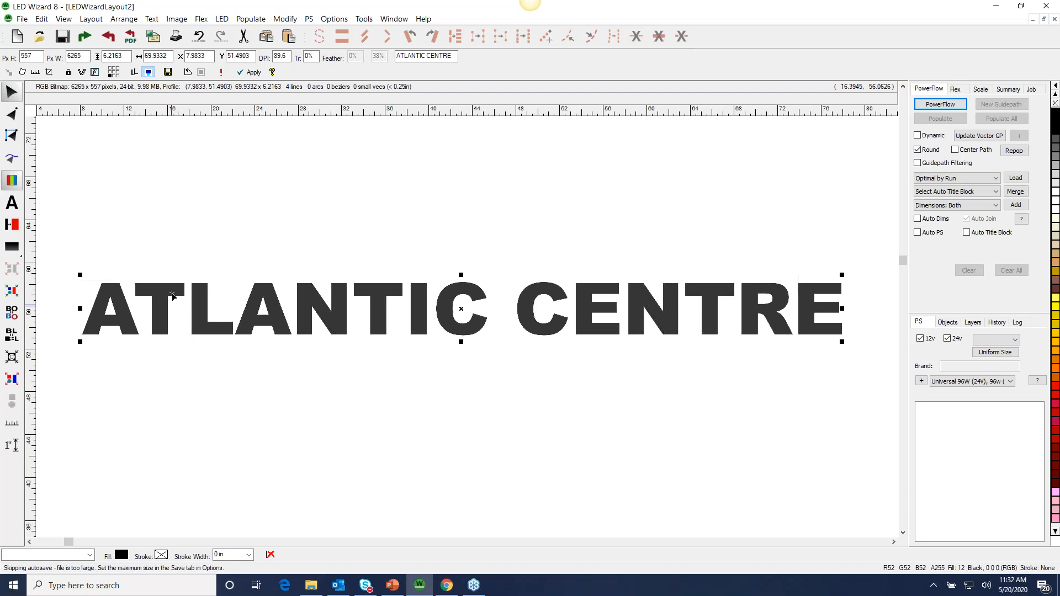
pyautogui.moveTo(473, 318)
pyautogui.mouseDown()
pyautogui.moveTo(472, 304)
pyautogui.moveTo(469, 314)
pyautogui.moveTo(466, 305)
pyautogui.moveTo(453, 311)
pyautogui.mouseUp()
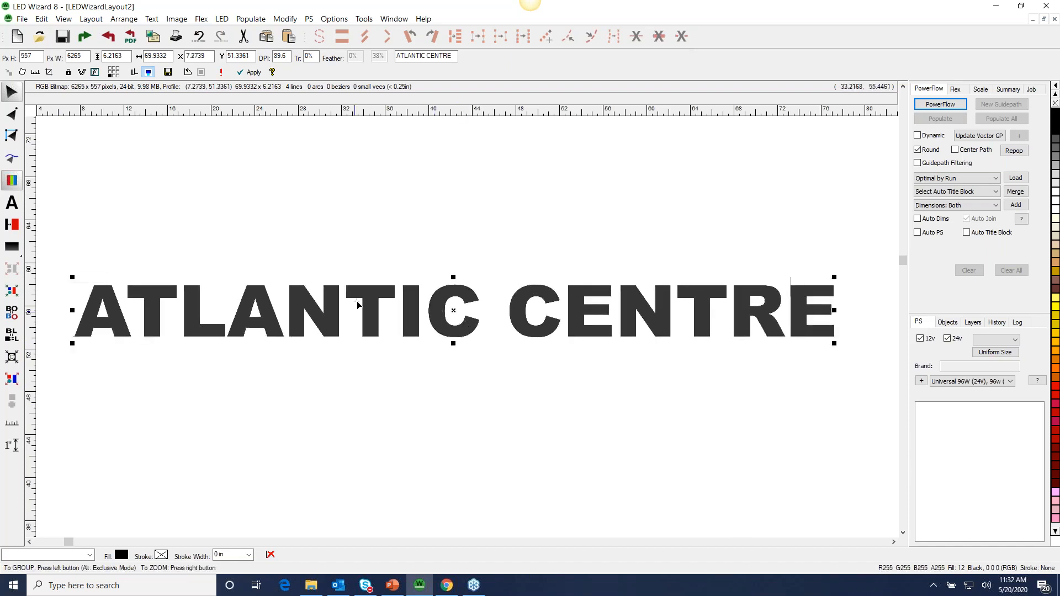
# Step: Start Vectorize on the cropped image and sample the dark grey of the lettering as an additional trace colour
pyautogui.click(177, 19)
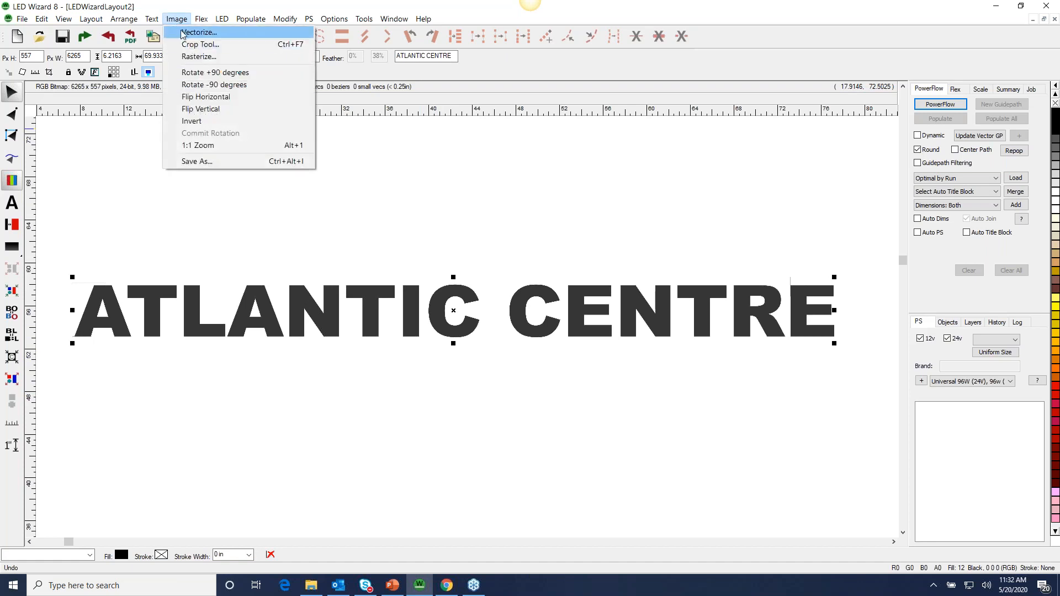
pyautogui.click(197, 32)
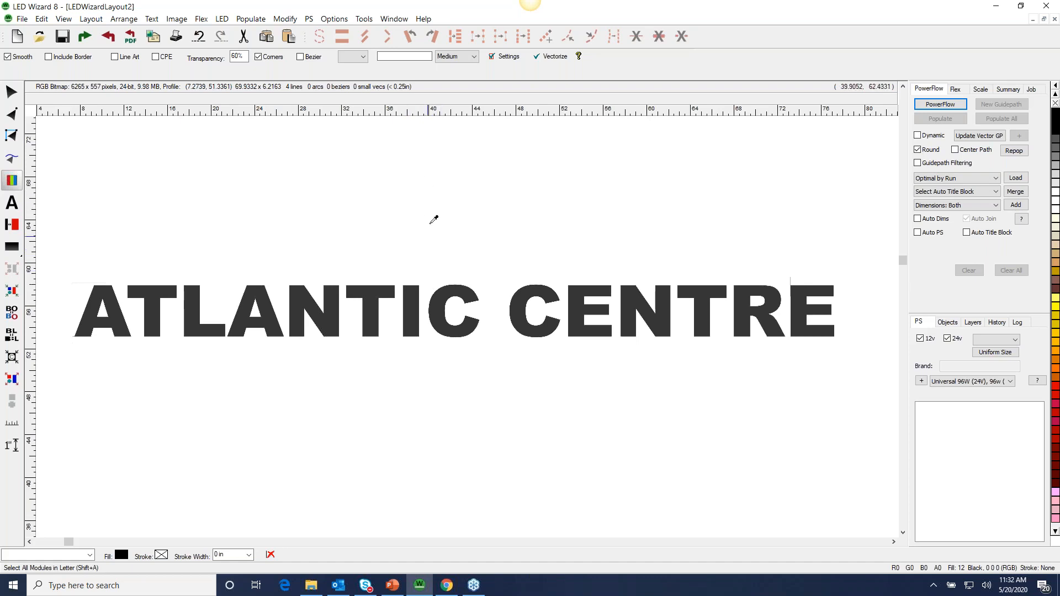
pyautogui.click(449, 288)
pyautogui.click(240, 56)
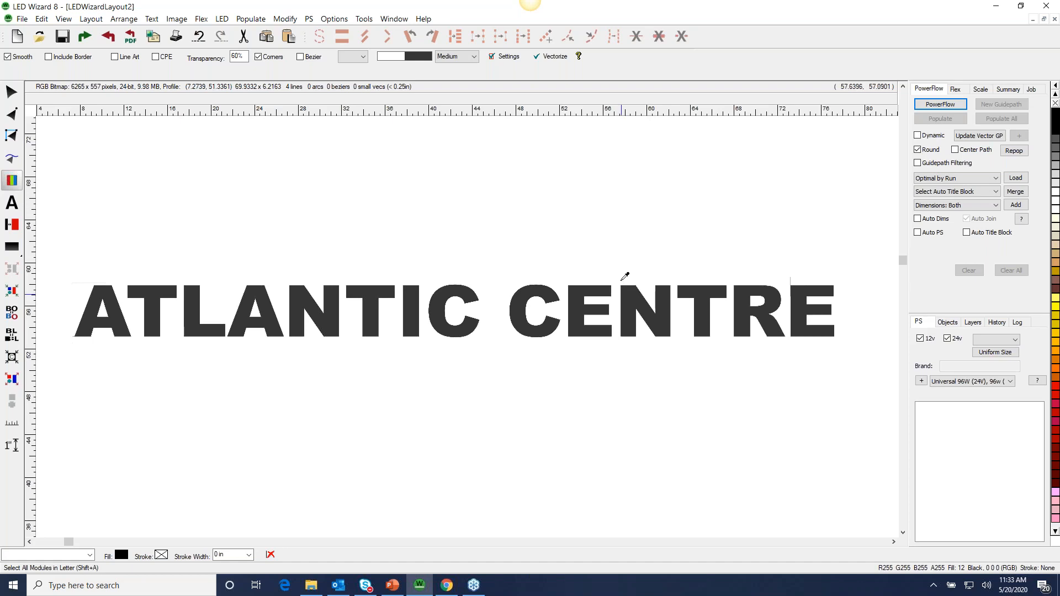
pyautogui.click(301, 59)
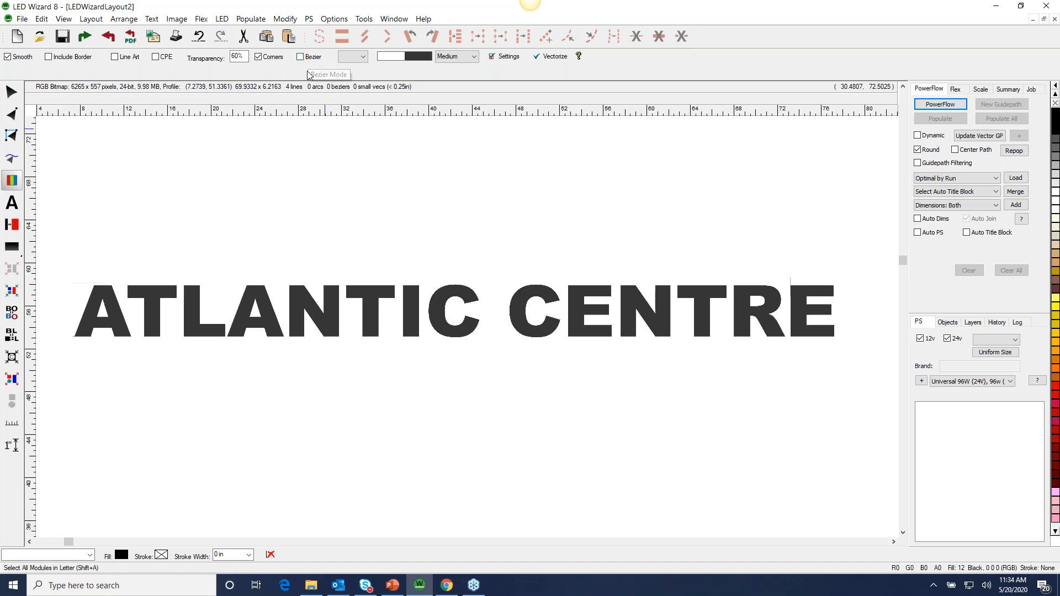
# Step: Use the Medium image style, review its sampling, smoothing and tracking settings, and vectorize the lettering
pyautogui.click(475, 58)
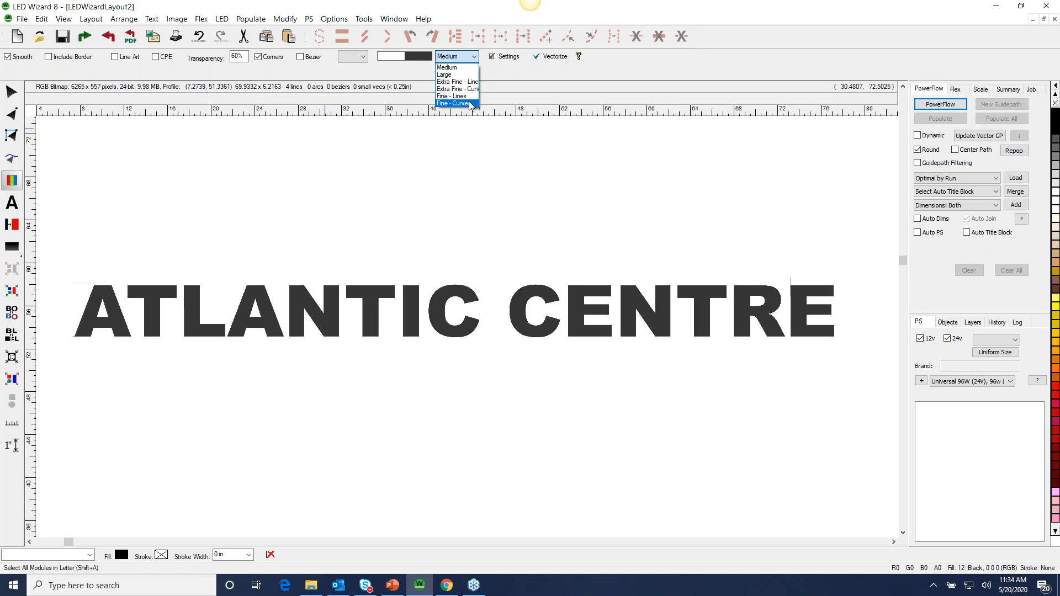
pyautogui.click(454, 67)
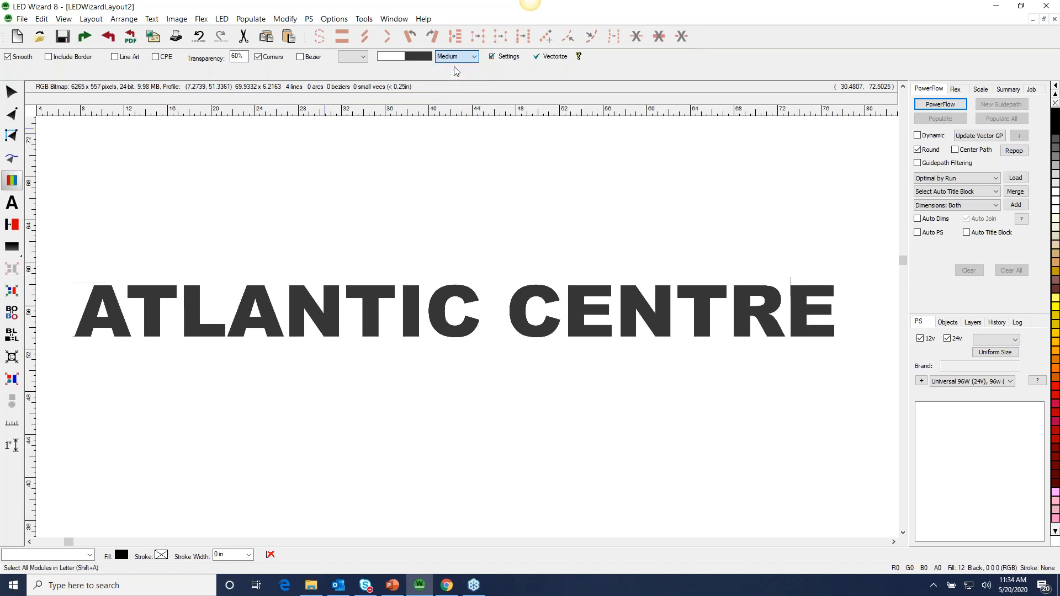
pyautogui.click(506, 57)
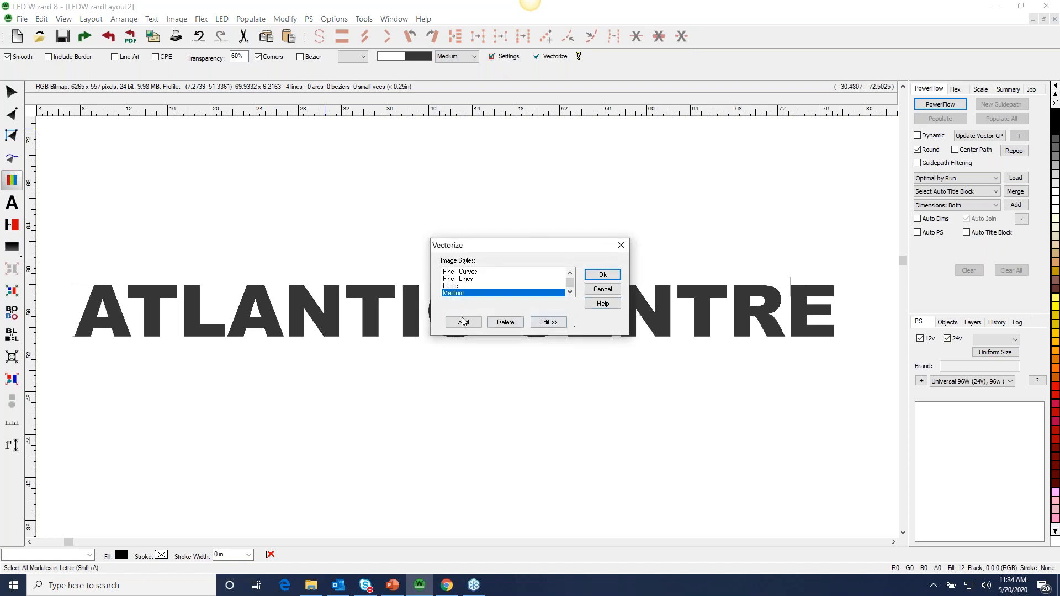
pyautogui.click(552, 326)
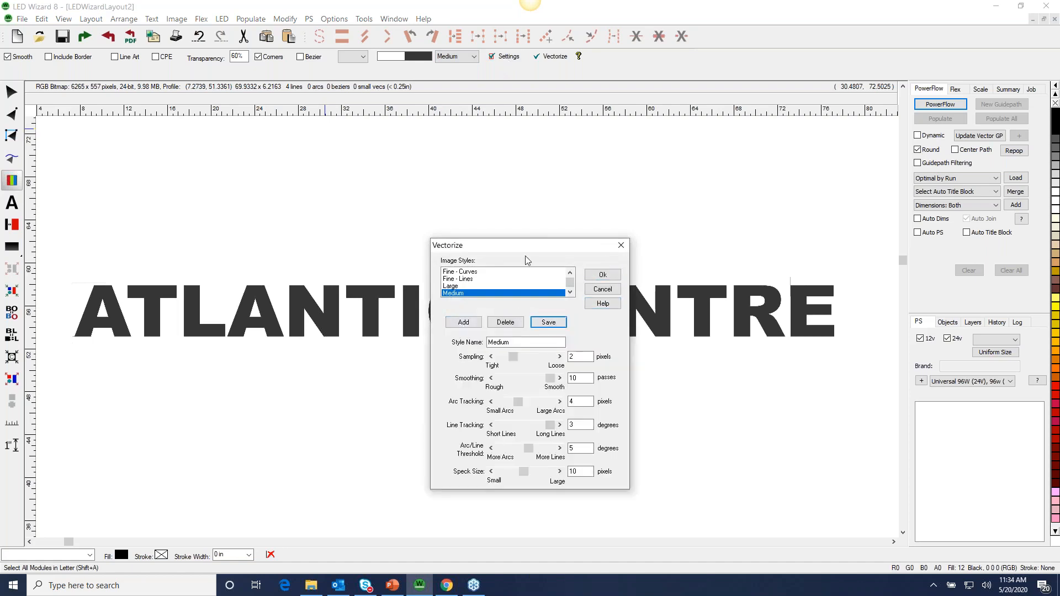
pyautogui.moveTo(526, 246); pyautogui.dragTo(529, 221)
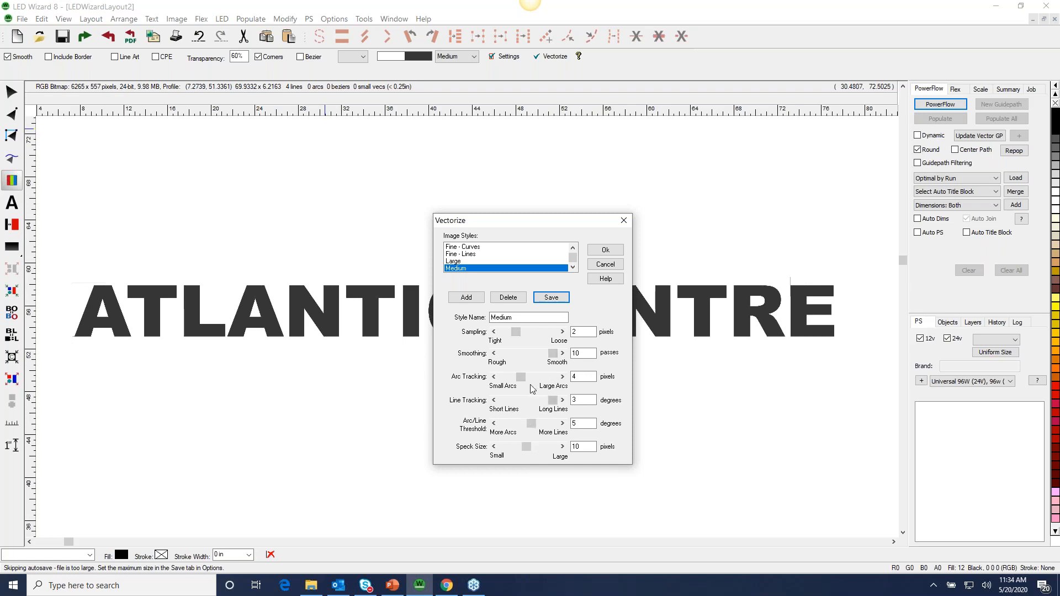
pyautogui.click(606, 251)
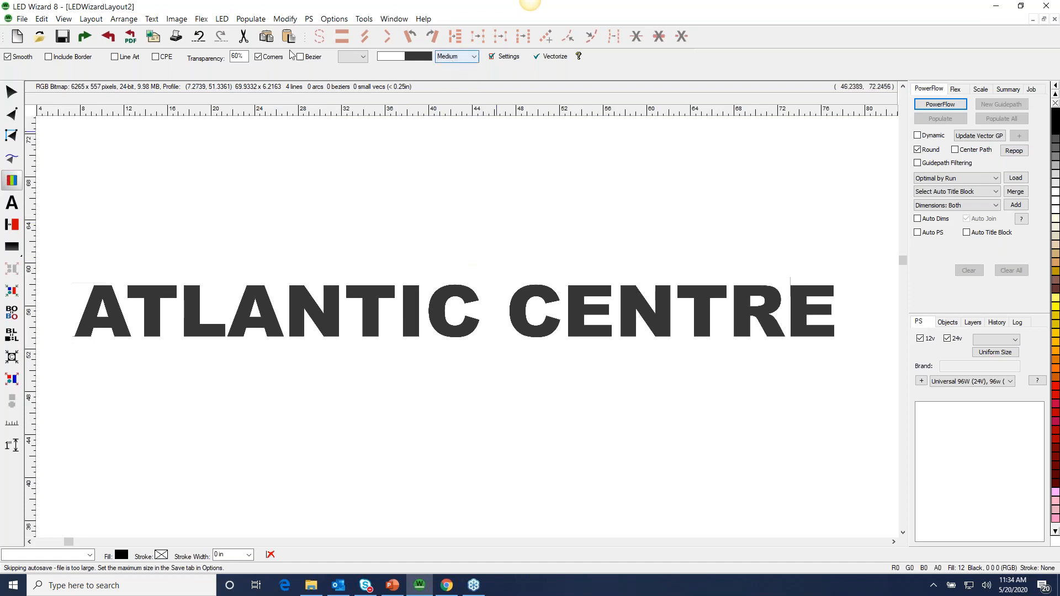
pyautogui.click(555, 57)
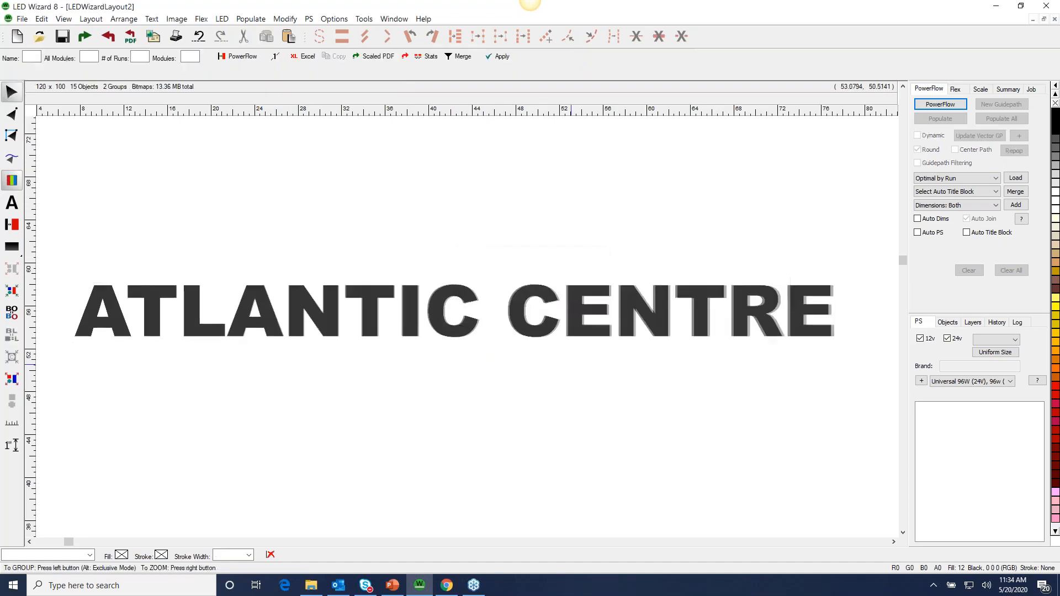
# Step: Move the vectorized lettering off the faded bitmap and place it just above, at about X 7.35, Y 56.80, for comparison
pyautogui.moveTo(595, 307); pyautogui.dragTo(594, 245)
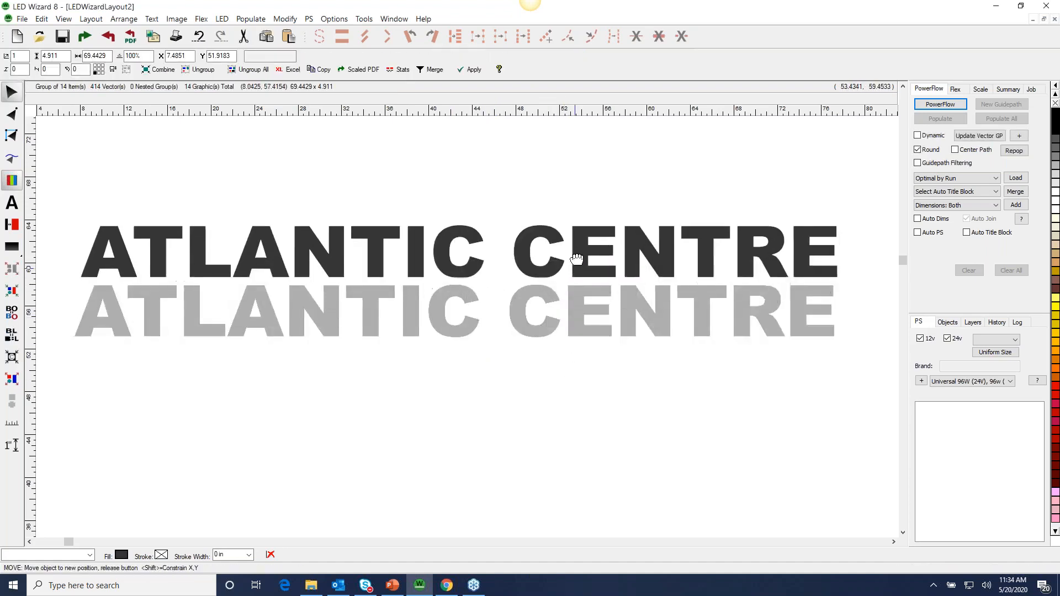
pyautogui.click(623, 321)
pyautogui.moveTo(623, 321); pyautogui.dragTo(624, 319)
pyautogui.moveTo(559, 262); pyautogui.dragTo(540, 312)
pyautogui.moveTo(274, 383); pyautogui.dragTo(56, 183)
pyautogui.moveTo(482, 432)
pyautogui.mouseDown()
pyautogui.moveTo(498, 426)
pyautogui.moveTo(492, 440)
pyautogui.mouseUp()
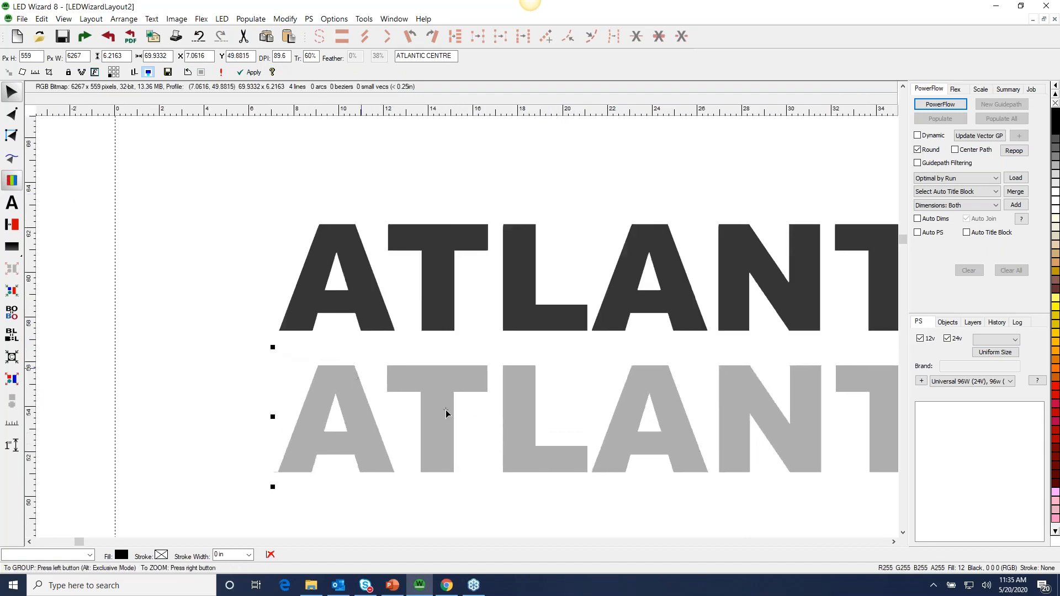
pyautogui.moveTo(441, 407)
pyautogui.mouseDown()
pyautogui.moveTo(407, 322)
pyautogui.moveTo(428, 310)
pyautogui.moveTo(440, 412)
pyautogui.moveTo(448, 372)
pyautogui.moveTo(448, 396)
pyautogui.mouseUp()
pyautogui.moveTo(453, 311)
pyautogui.mouseDown()
pyautogui.moveTo(443, 305)
pyautogui.moveTo(449, 326)
pyautogui.mouseUp()
pyautogui.rightClick(450, 326)
pyautogui.moveTo(438, 281); pyautogui.dragTo(444, 280)
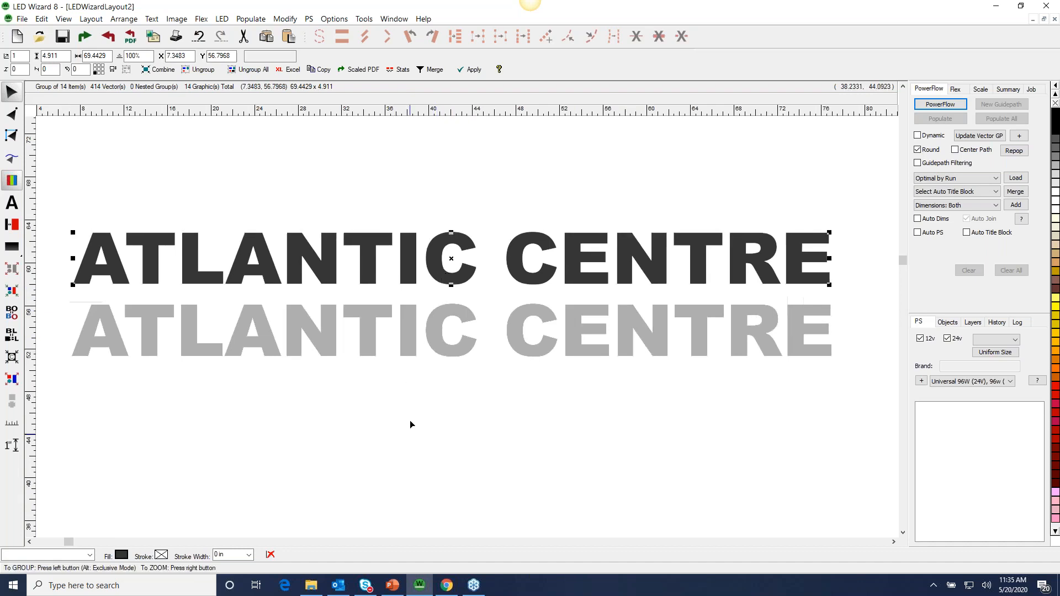
# Step: Turn the fill colour display off to show outlines only, and shift the bitmap frame to about X 7.49, Y 49.13
pyautogui.click(12, 181)
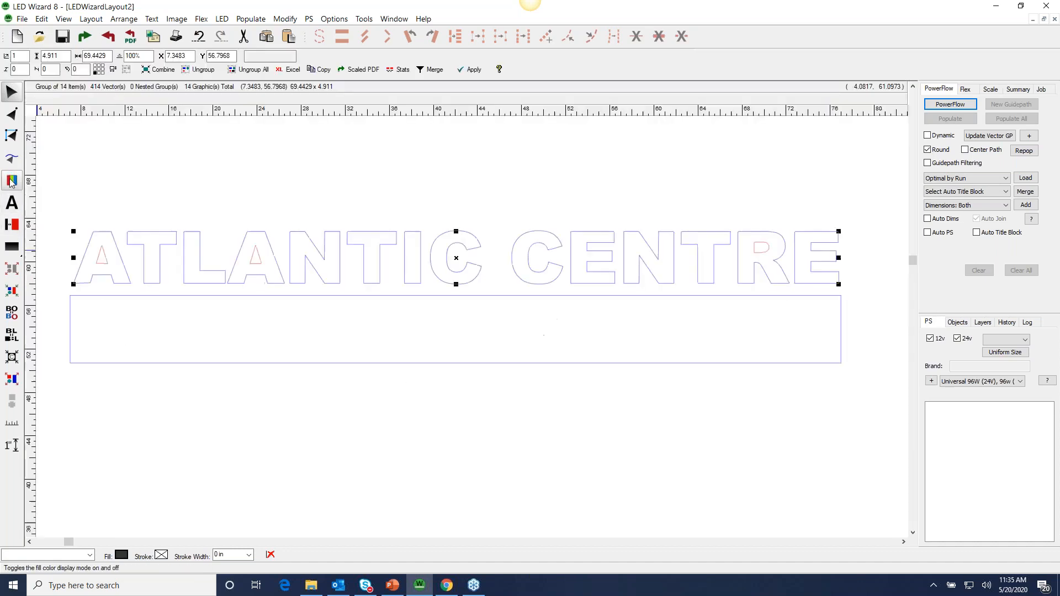
pyautogui.click(11, 181)
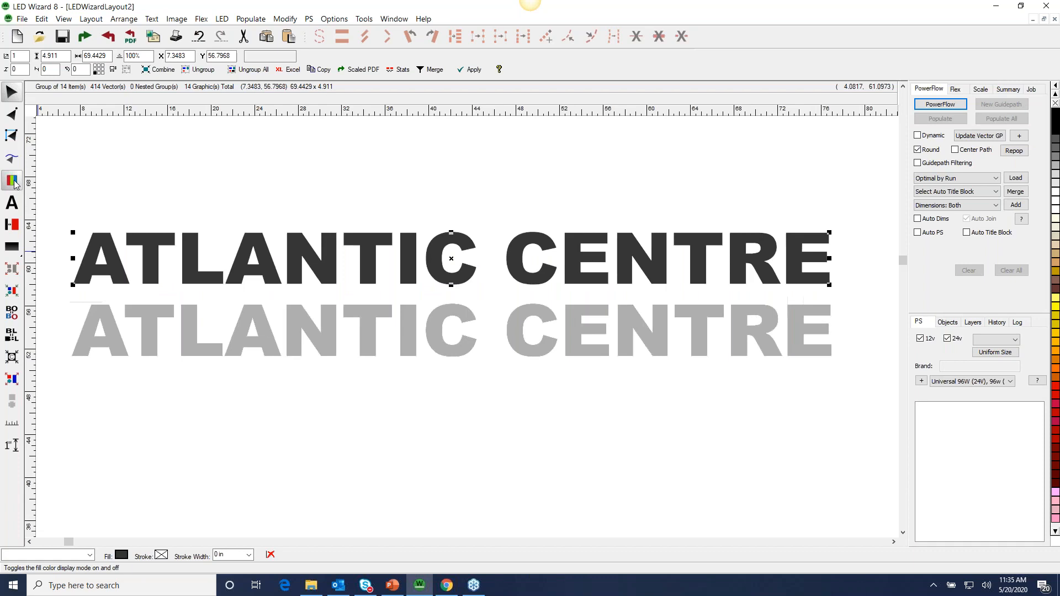
pyautogui.click(15, 182)
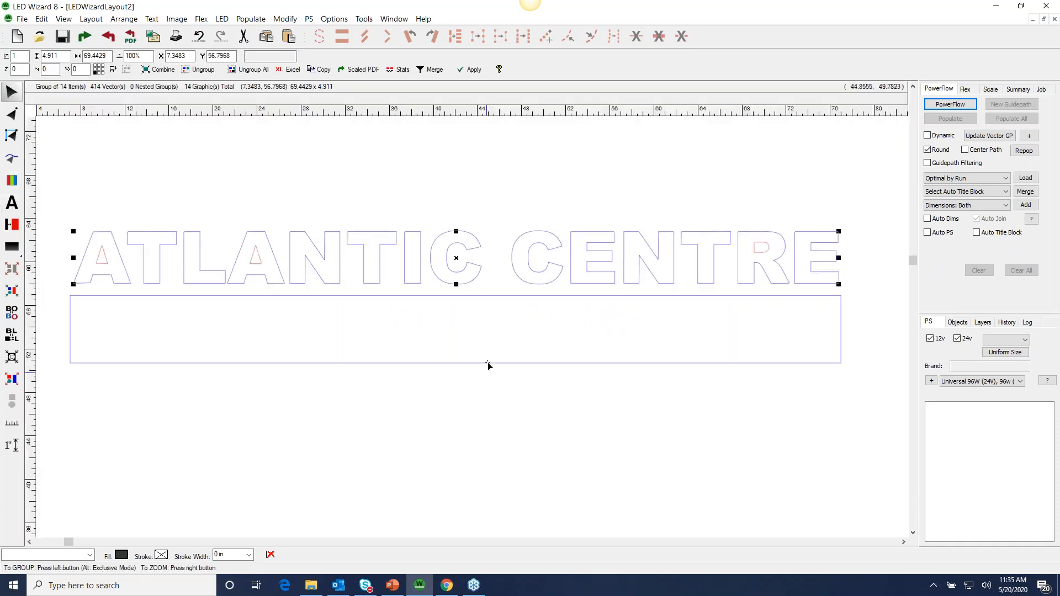
pyautogui.moveTo(488, 365)
pyautogui.mouseDown()
pyautogui.moveTo(504, 374)
pyautogui.moveTo(497, 379)
pyautogui.mouseUp()
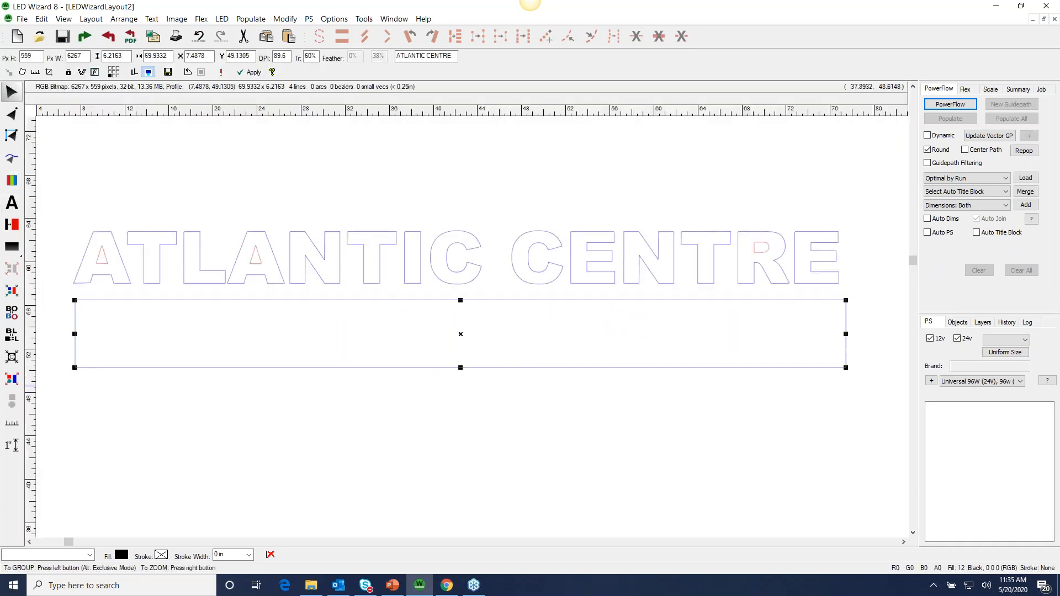
pyautogui.click(12, 182)
pyautogui.click(12, 182)
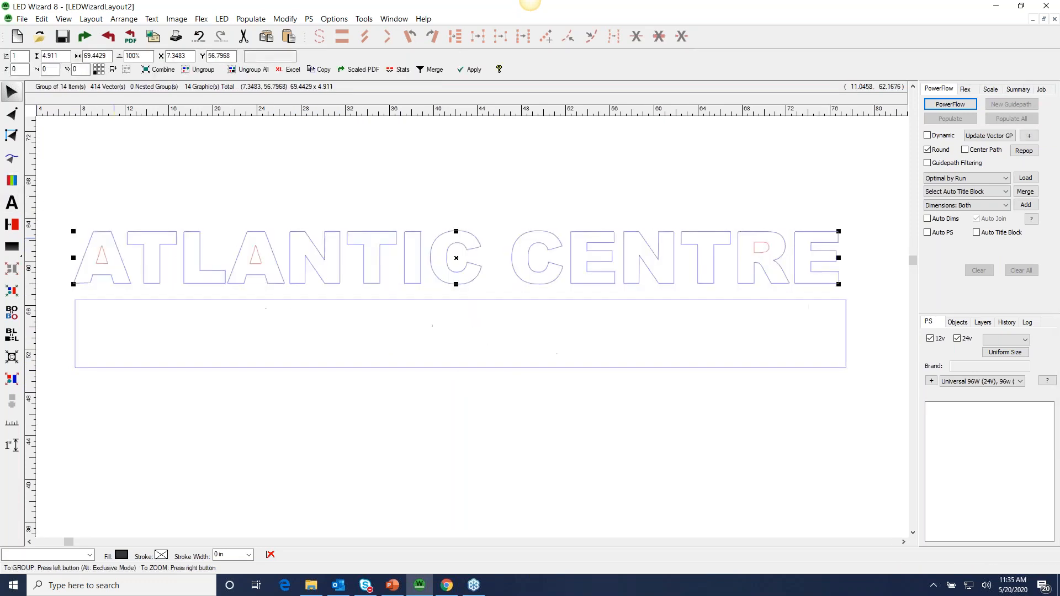
# Step: Switch to vector editing and inspect the nodes of the L and the second A in ATLANTIC
pyautogui.click(16, 120)
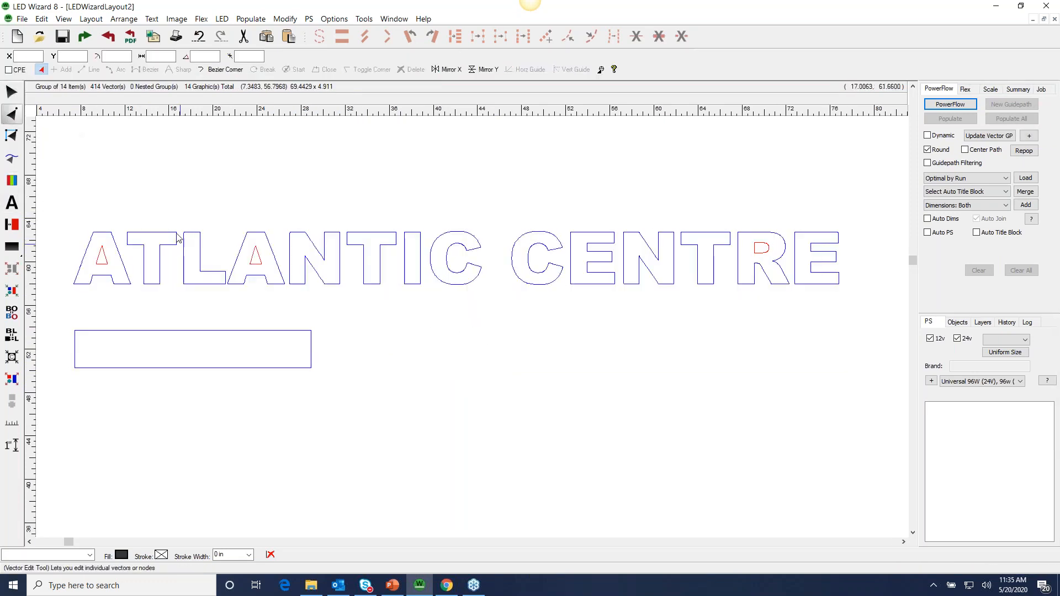
pyautogui.click(200, 245)
pyautogui.scroll(3, 215, 264)
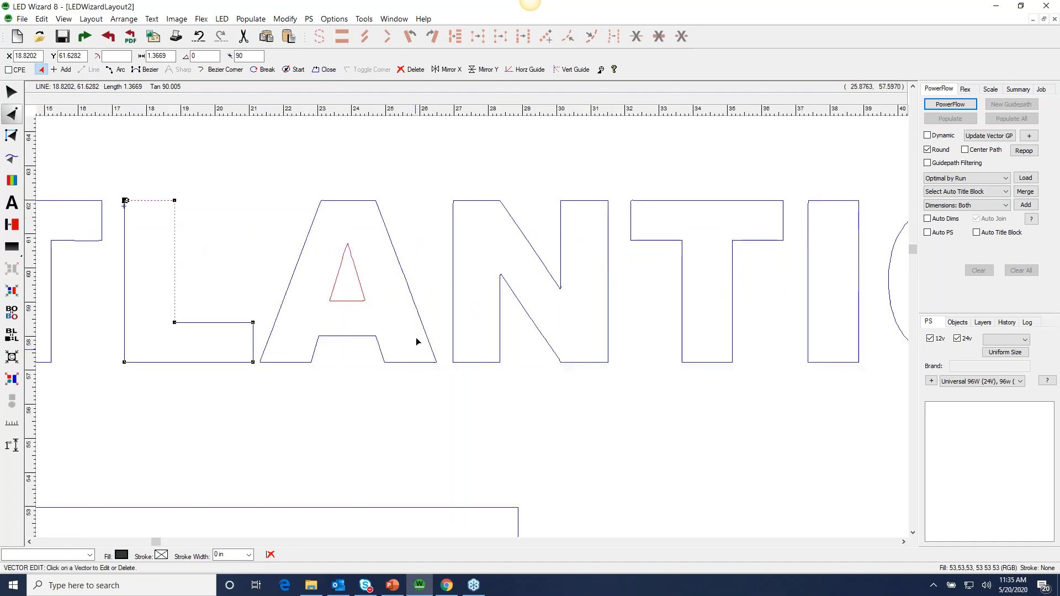
pyautogui.click(430, 334)
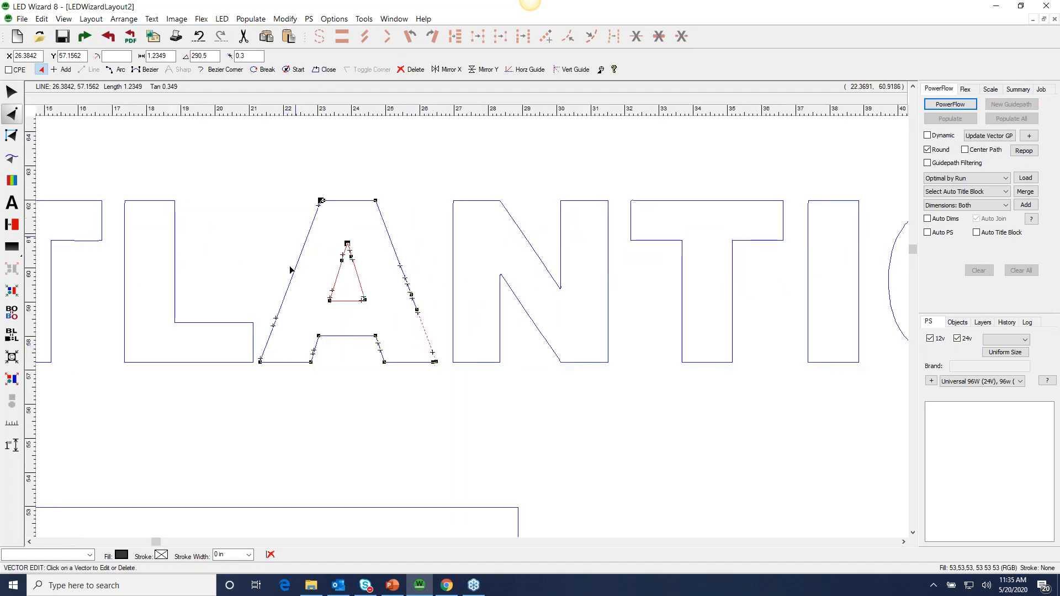
pyautogui.moveTo(252, 284); pyautogui.dragTo(466, 379)
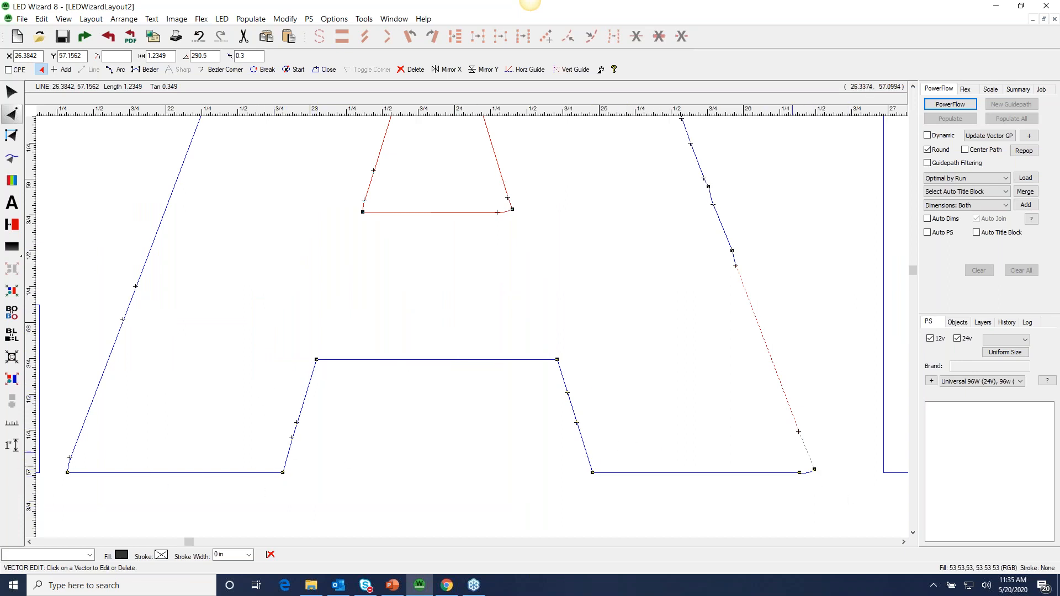
# Step: Remove the surplus nodes along the outer diagonal edges of the second A so that they run straight
pyautogui.rightClick(689, 308)
pyautogui.moveTo(380, 258); pyautogui.dragTo(471, 340)
pyautogui.moveTo(485, 432); pyautogui.dragTo(306, 151)
pyautogui.press('Delete')
pyautogui.rightClick(334, 343)
pyautogui.moveTo(239, 265); pyautogui.dragTo(435, 399)
pyautogui.moveTo(226, 231); pyautogui.dragTo(347, 324)
pyautogui.press('Delete')
pyautogui.rightClick(363, 287)
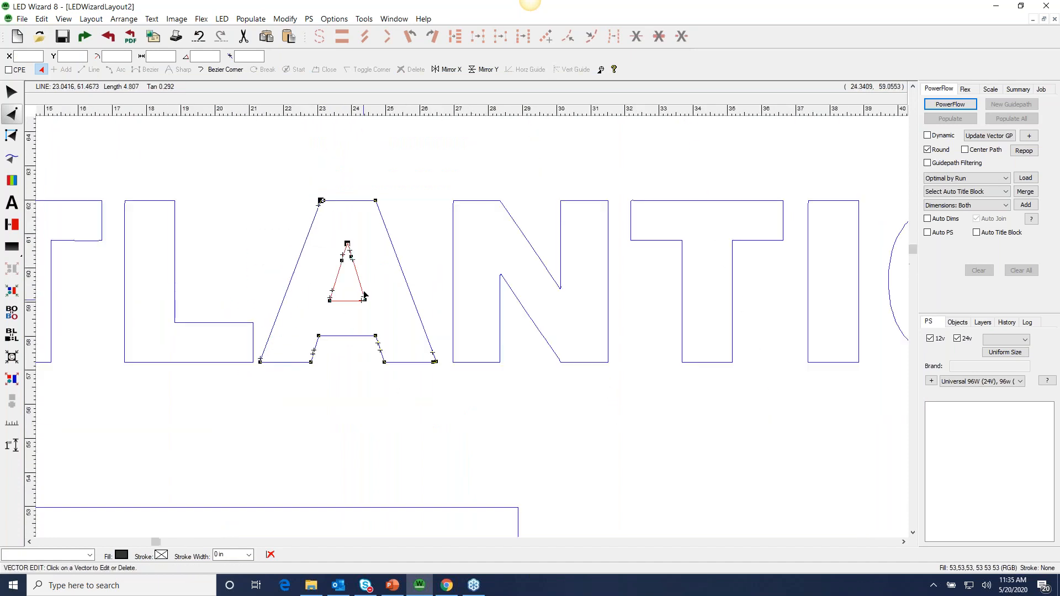
# Step: Examine the trace nodes along the diagonals of the N in ATLANTIC
pyautogui.click(456, 265)
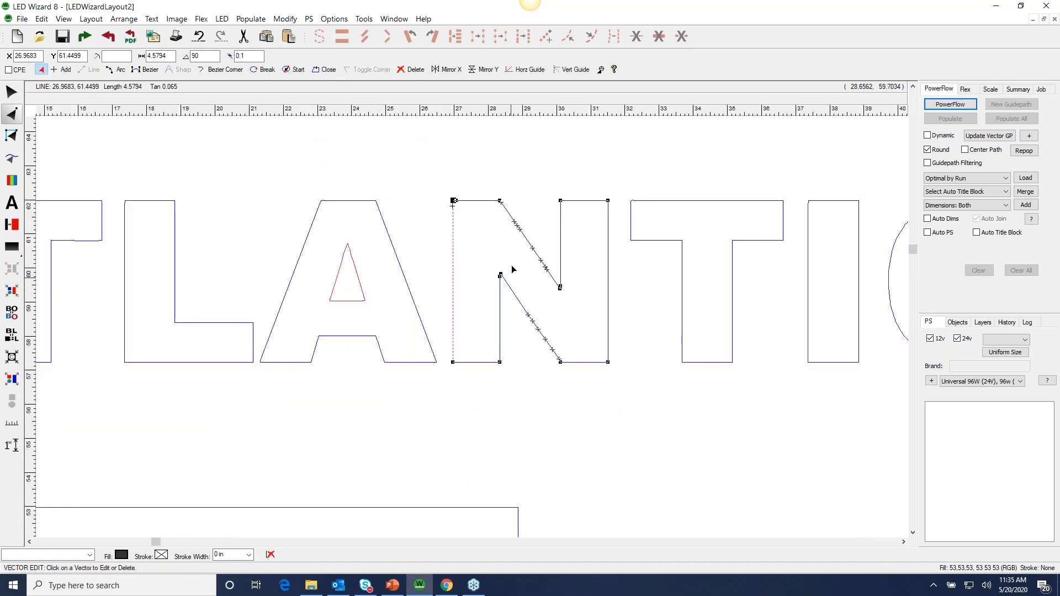
pyautogui.moveTo(492, 303); pyautogui.dragTo(593, 367)
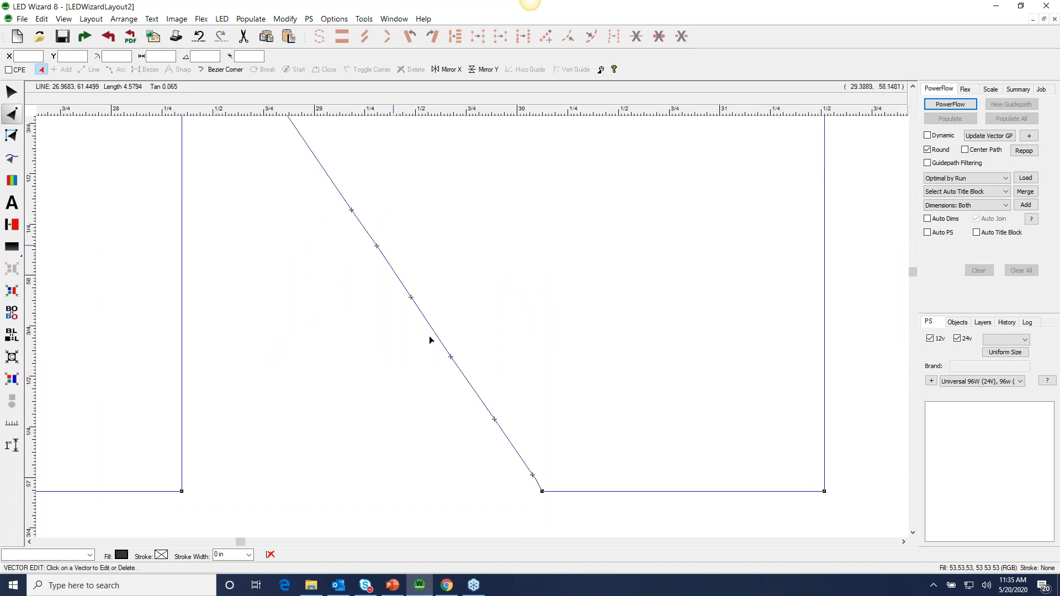
pyautogui.rightClick(347, 200)
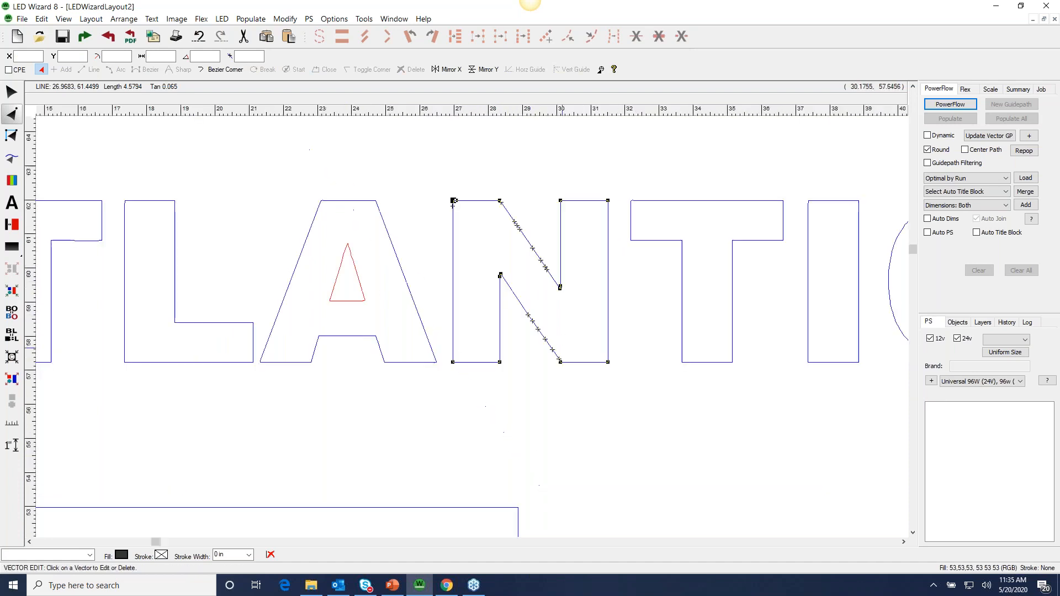
pyautogui.rightClick(672, 287)
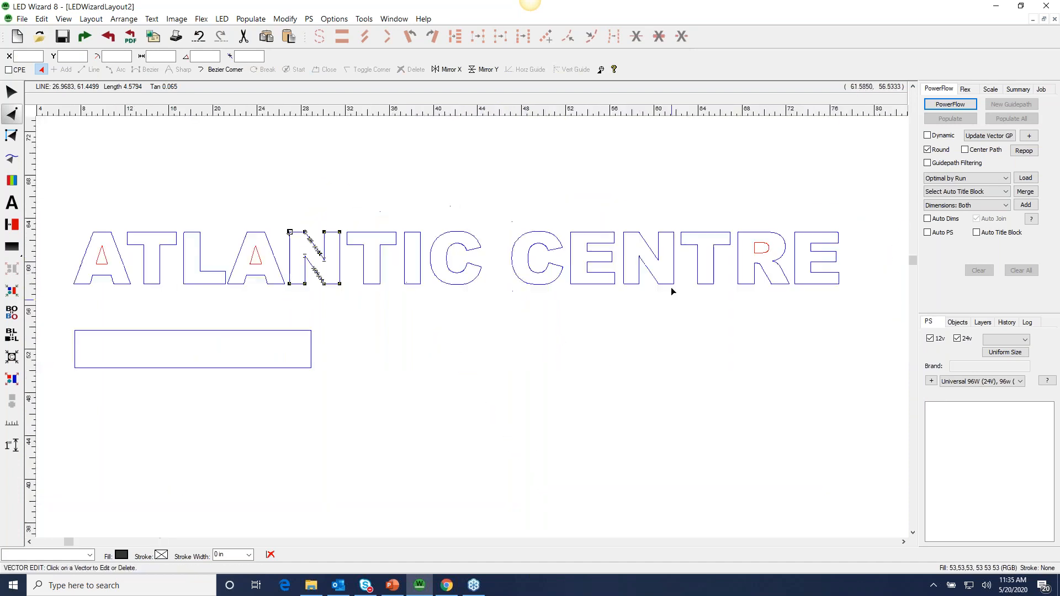
# Step: Replace the multi-node lower terminal edge of the C in ATLANTIC with one straight line between its two corner nodes
pyautogui.moveTo(407, 291); pyautogui.dragTo(542, 180)
pyautogui.click(434, 362)
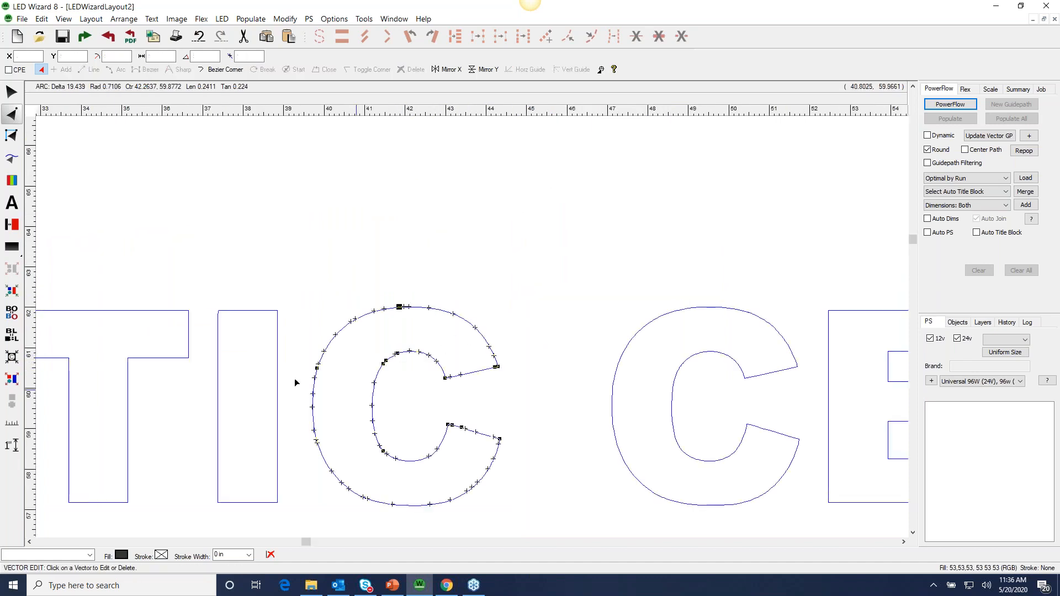
pyautogui.moveTo(391, 407); pyautogui.dragTo(539, 461)
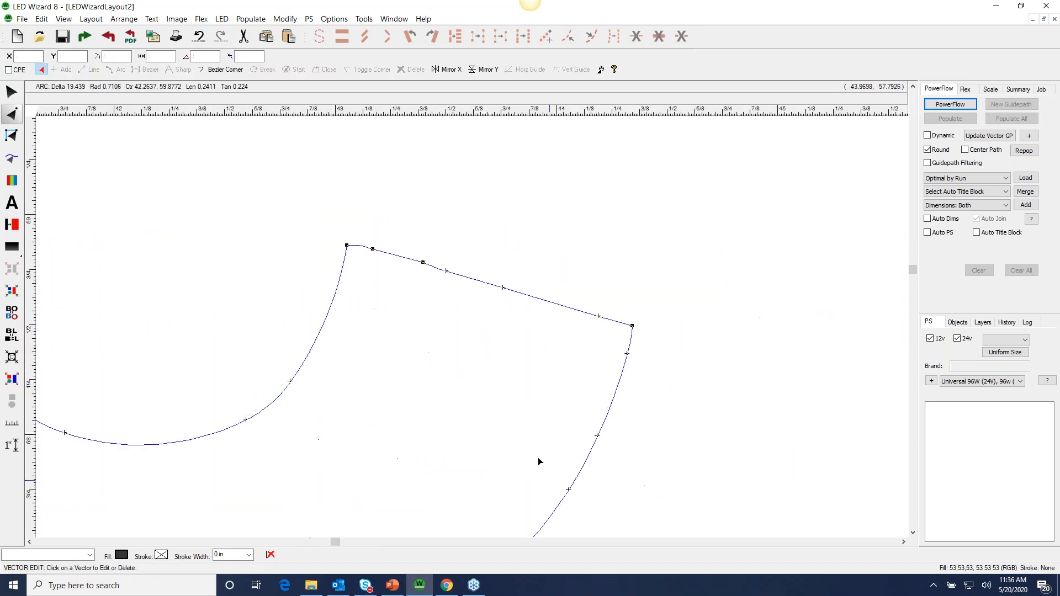
pyautogui.click(632, 326)
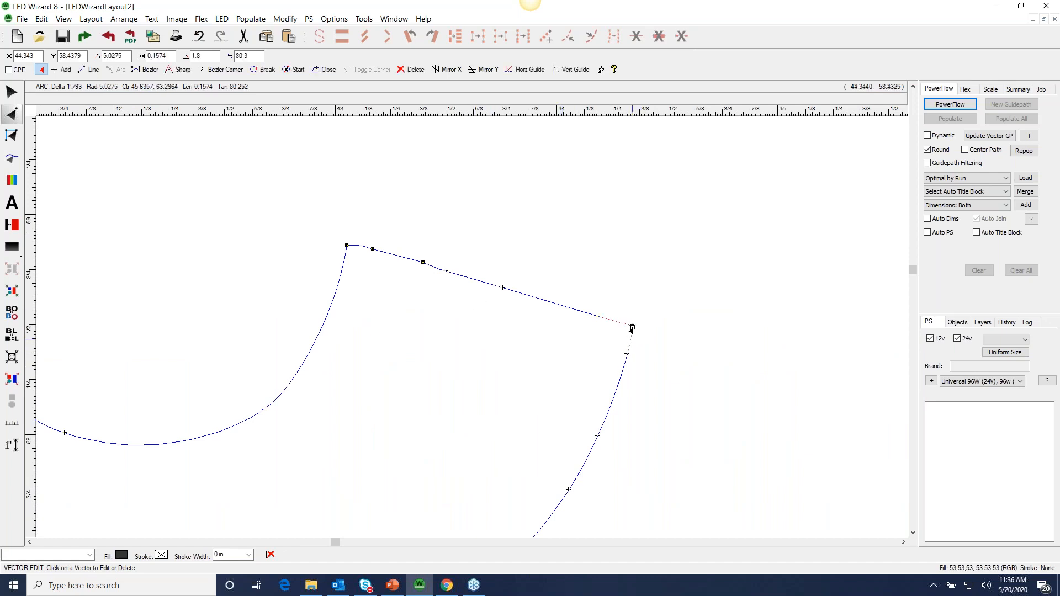
pyautogui.keyDown('alt'); pyautogui.click(347, 245); pyautogui.keyUp('alt')
pyautogui.moveTo(347, 246); pyautogui.dragTo(349, 245)
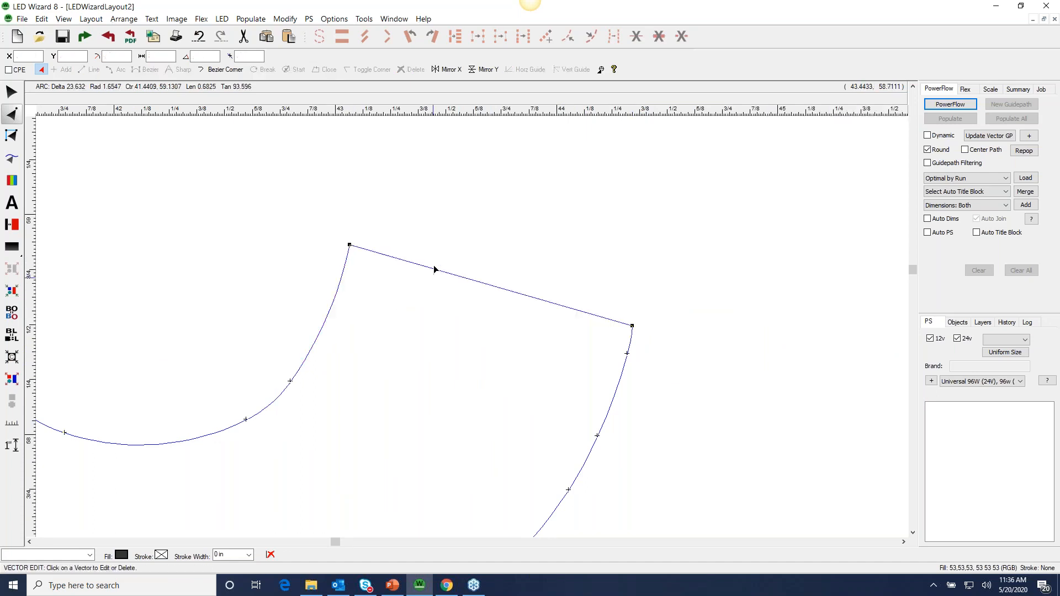
pyautogui.press('z')
pyautogui.rightClick(437, 302)
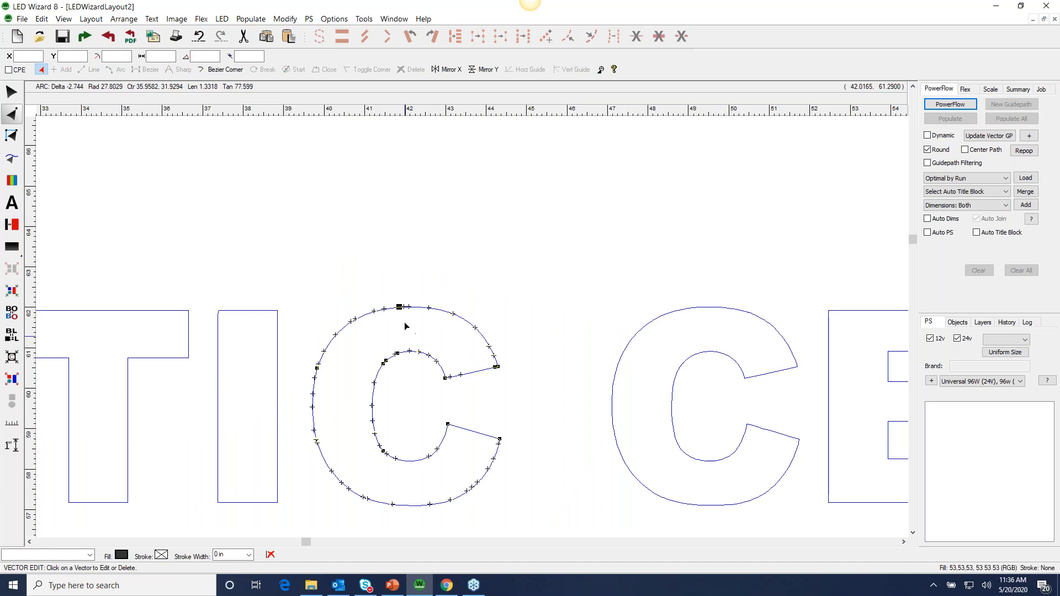
# Step: Merge the segments along the upper outer curve of the C in ATLANTIC, from its terminal corner over the crown
pyautogui.press('z')
pyautogui.moveTo(350, 375); pyautogui.dragTo(605, 308)
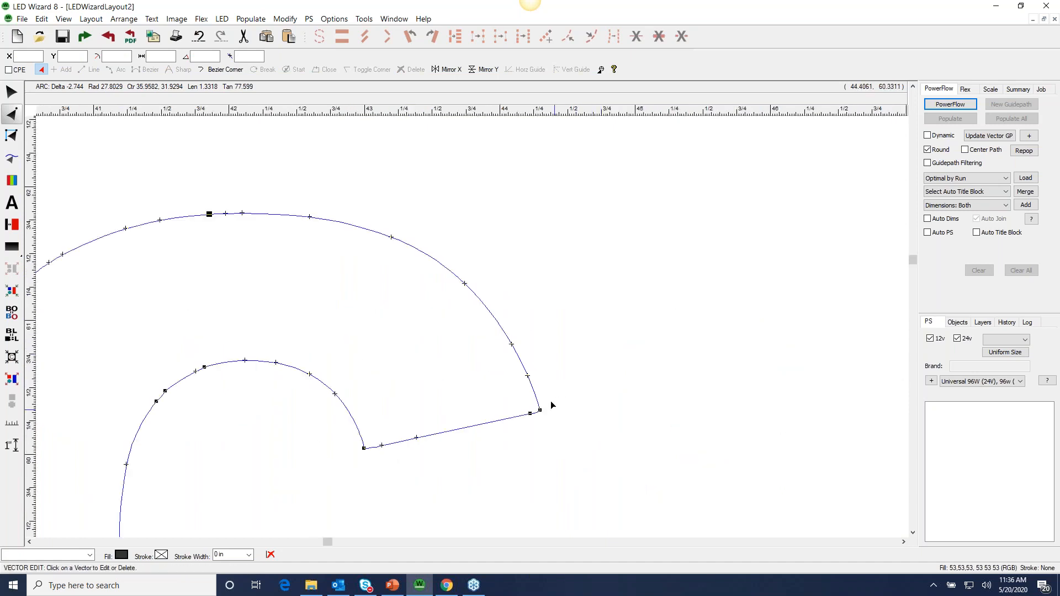
pyautogui.click(541, 411)
pyautogui.click(464, 284)
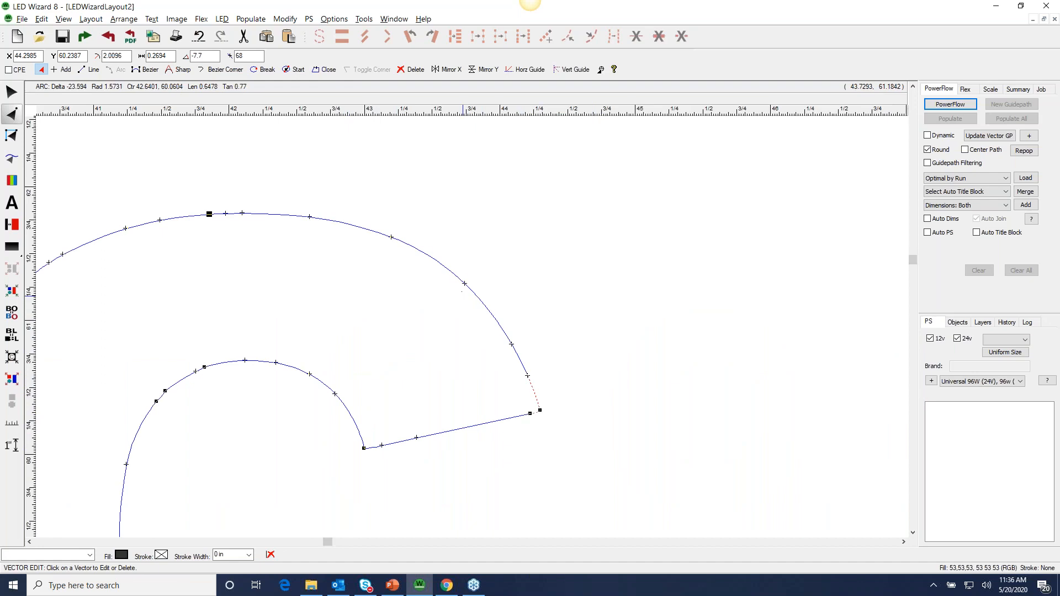
pyautogui.keyDown('shift'); pyautogui.click(159, 221); pyautogui.keyUp('shift')
pyautogui.press('F3')
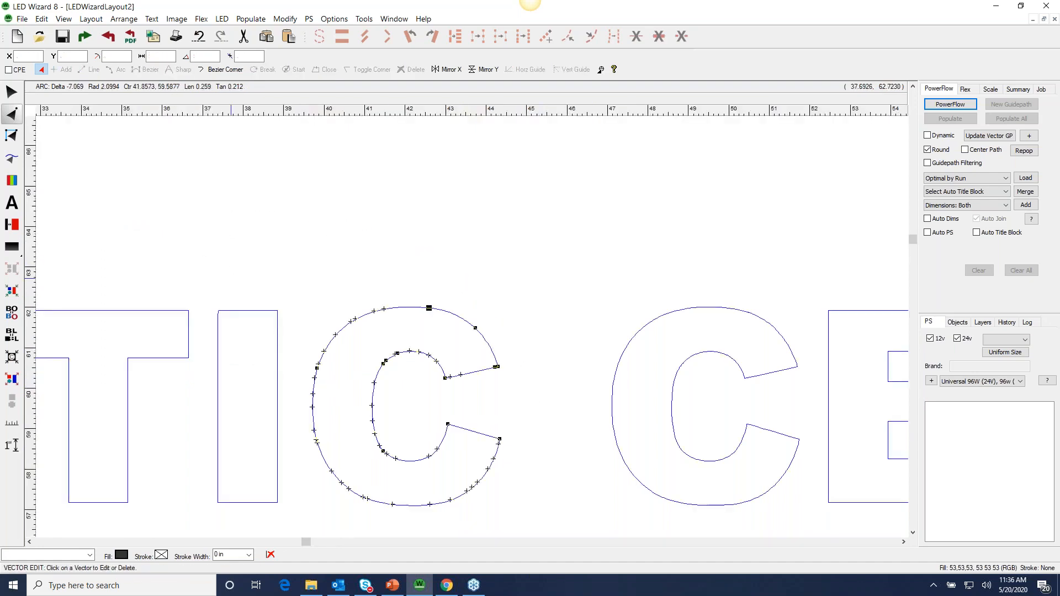
# Step: Merge the short segments of the same C's outer curve from the crown down its back into longer arcs
pyautogui.press('F2')
pyautogui.moveTo(231, 266); pyautogui.dragTo(458, 446)
pyautogui.click(566, 220)
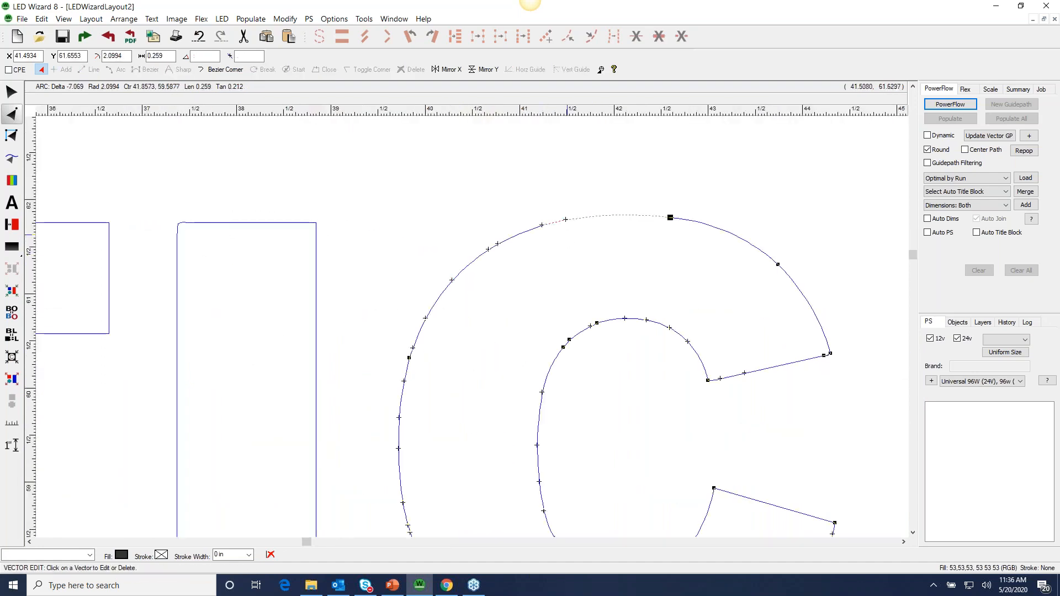
pyautogui.keyDown('shift'); pyautogui.click(487, 251); pyautogui.keyUp('shift')
pyautogui.keyDown('shift'); pyautogui.click(411, 349); pyautogui.keyUp('shift')
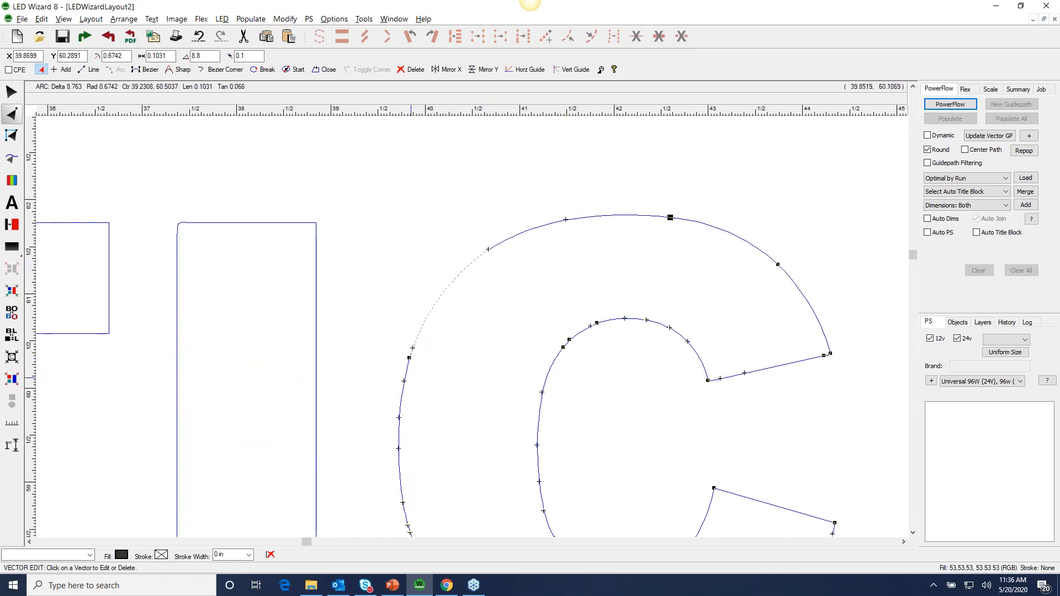
pyautogui.keyDown('shift'); pyautogui.click(397, 449); pyautogui.keyUp('shift')
pyautogui.press('F3')
# Step: Merge the segments of the C's lower outer curve into a few smooth arcs, ending at the lower terminal corner
pyautogui.press('F2')
pyautogui.moveTo(279, 371); pyautogui.dragTo(526, 552)
pyautogui.keyDown('shift'); pyautogui.click(270, 284); pyautogui.keyUp('shift')
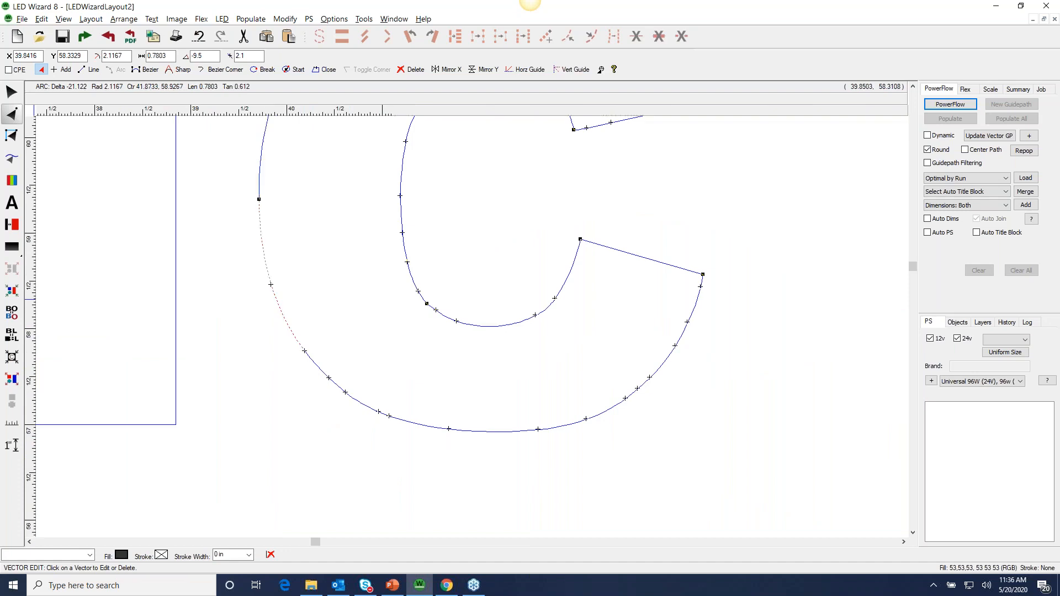
pyautogui.keyDown('shift'); pyautogui.click(328, 378); pyautogui.keyUp('shift')
pyautogui.keyDown('shift'); pyautogui.click(448, 428); pyautogui.keyUp('shift')
pyautogui.keyDown('shift'); pyautogui.click(586, 419); pyautogui.keyUp('shift')
pyautogui.keyDown('shift'); pyautogui.click(648, 380); pyautogui.keyUp('shift')
pyautogui.keyDown('shift'); pyautogui.click(703, 275); pyautogui.keyUp('shift')
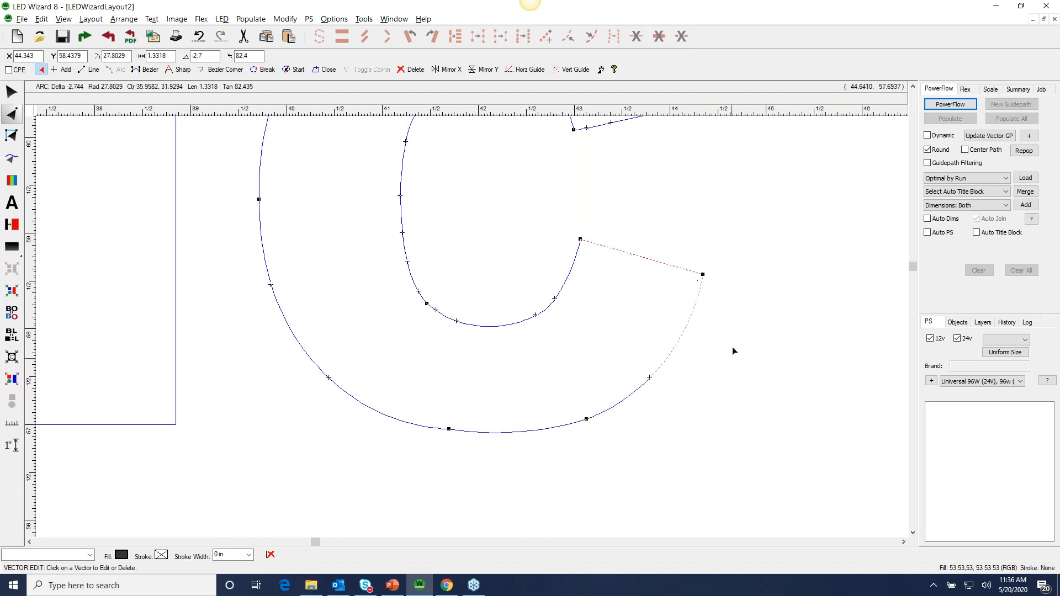
pyautogui.click(732, 349)
pyautogui.scroll(-3, 732, 353)
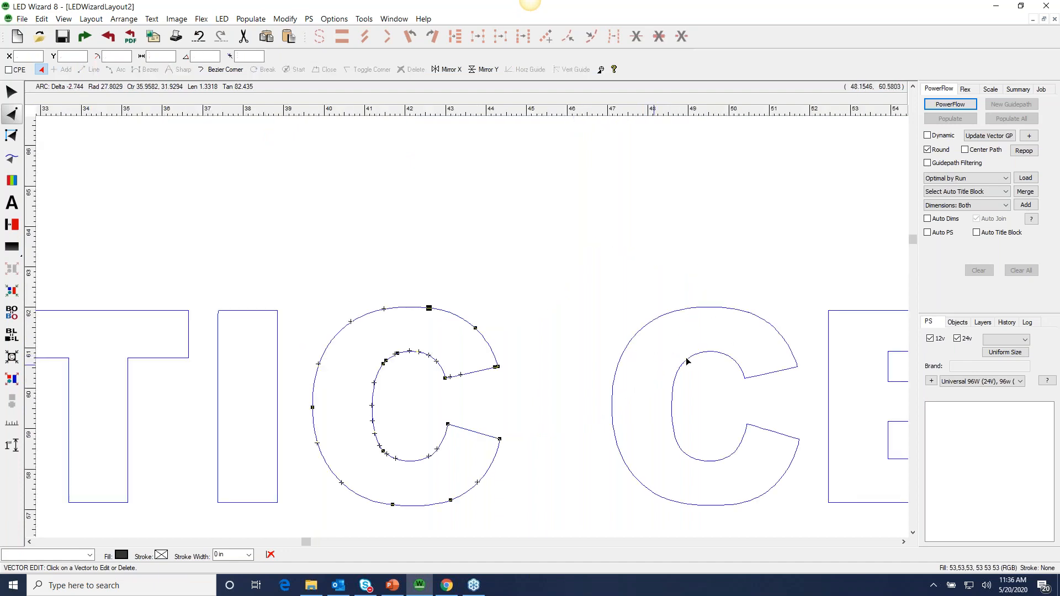
# Step: Return to object selection, turn the fill colour display back on, and nudge the vector lettering to about X 7.25, Y 56.94
pyautogui.click(12, 92)
pyautogui.rightClick(388, 270)
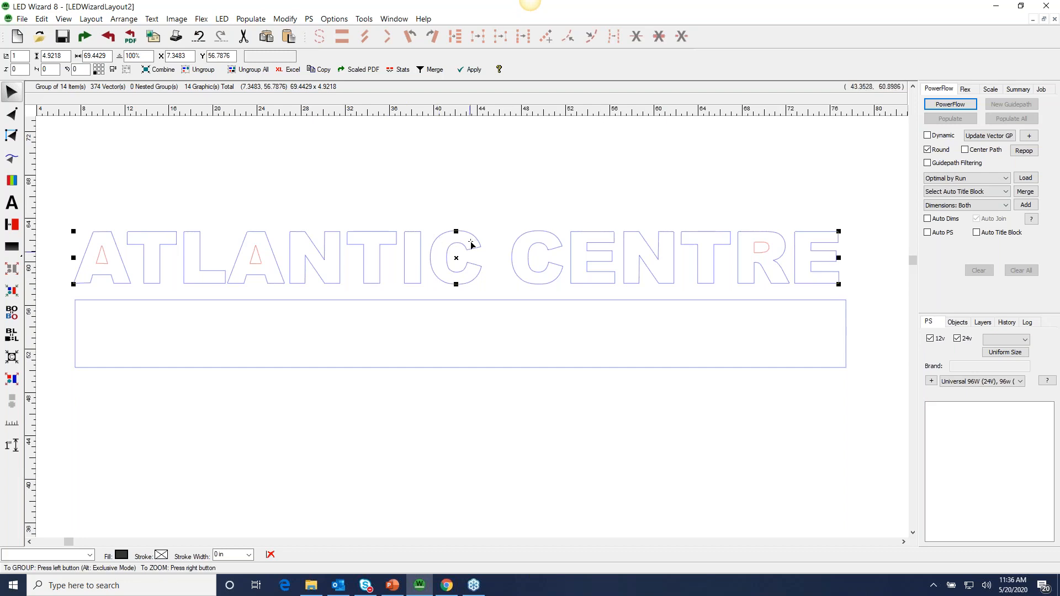
pyautogui.moveTo(365, 244); pyautogui.dragTo(367, 244)
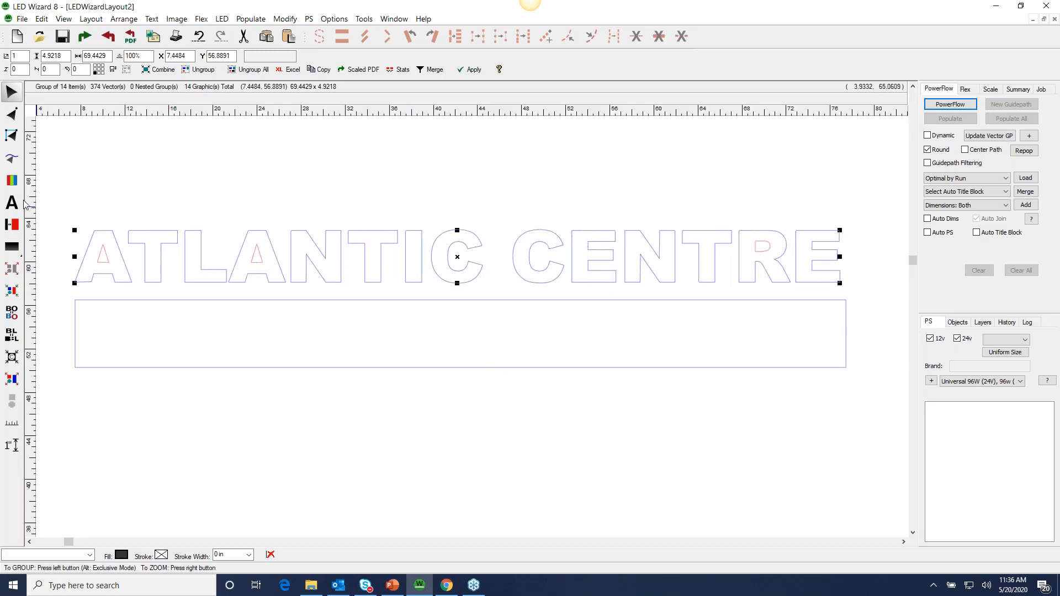
pyautogui.click(12, 189)
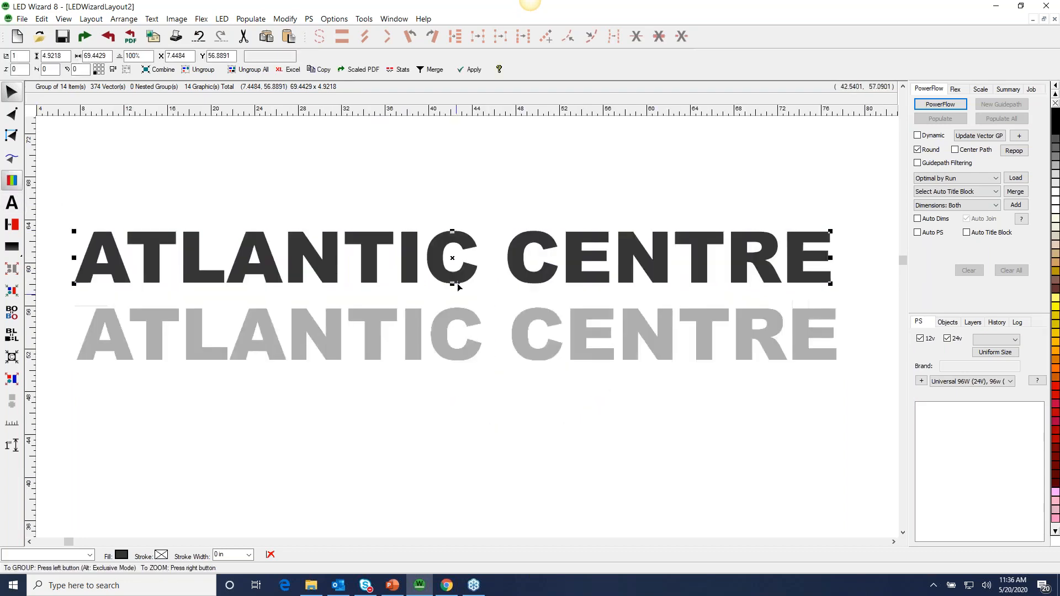
pyautogui.moveTo(499, 335); pyautogui.dragTo(497, 329)
pyautogui.click(540, 279)
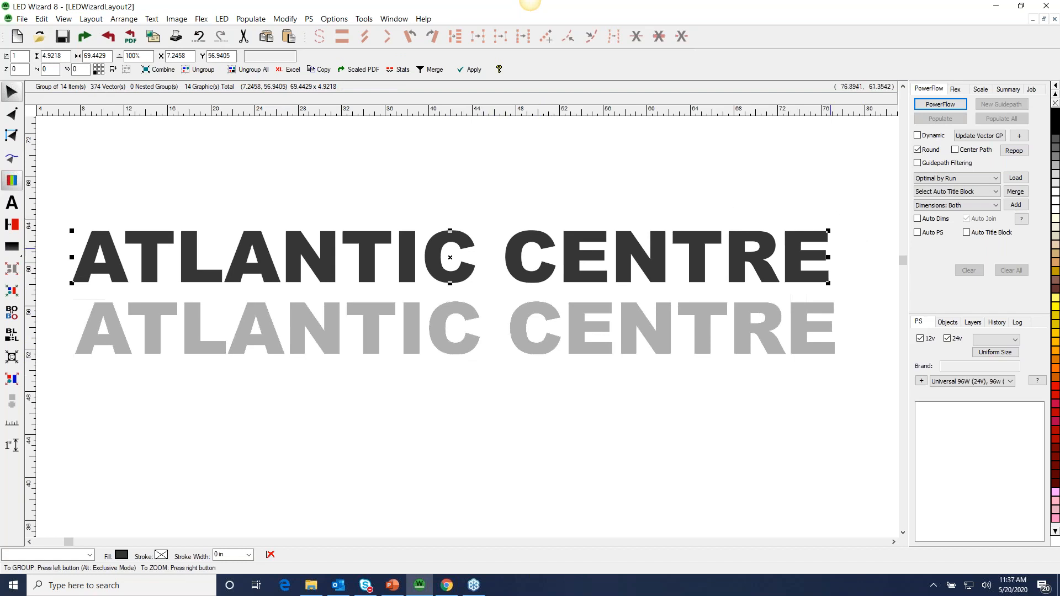
# Step: Scale the vector lettering down proportionally to about 66.23 × 4.69 and shift it to about X 5.66, Y 57.07
pyautogui.moveTo(829, 231); pyautogui.dragTo(794, 257)
pyautogui.rightClick(615, 284)
pyautogui.moveTo(459, 283); pyautogui.dragTo(451, 283)
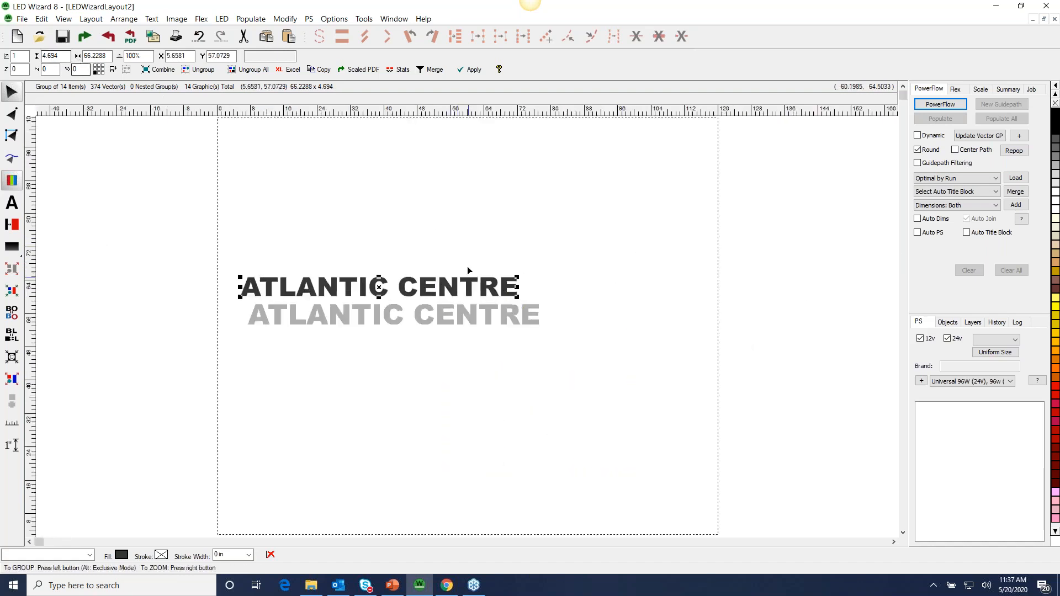
# Step: Scale the vector lettering up proportionally to about 151.78 × 10.76 and move it to about X 4.60, Y 59.99
pyautogui.moveTo(517, 277); pyautogui.dragTo(807, 252)
pyautogui.moveTo(608, 270); pyautogui.dragTo(621, 253)
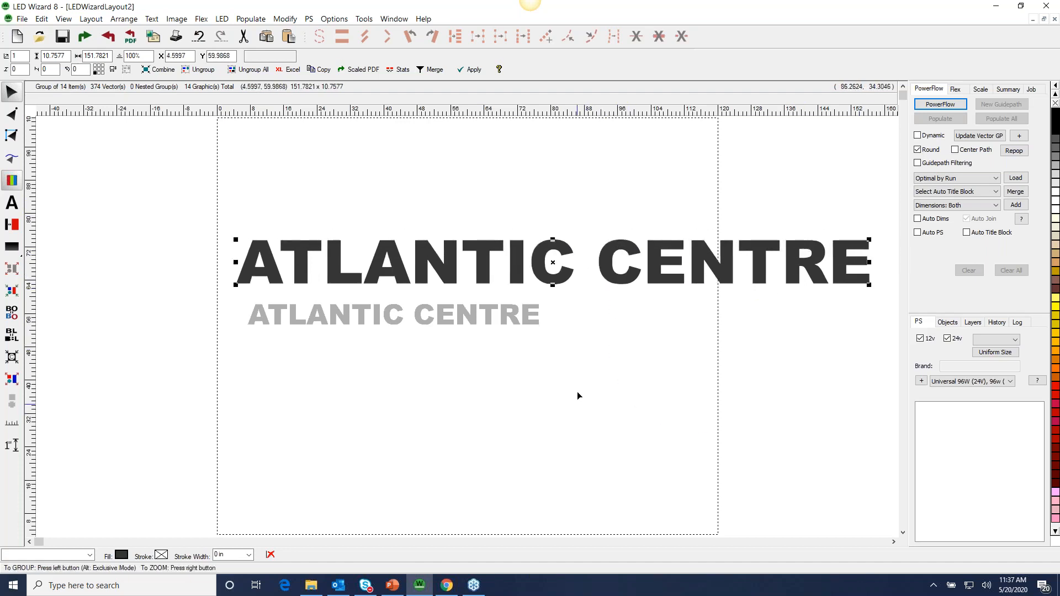
pyautogui.click(586, 392)
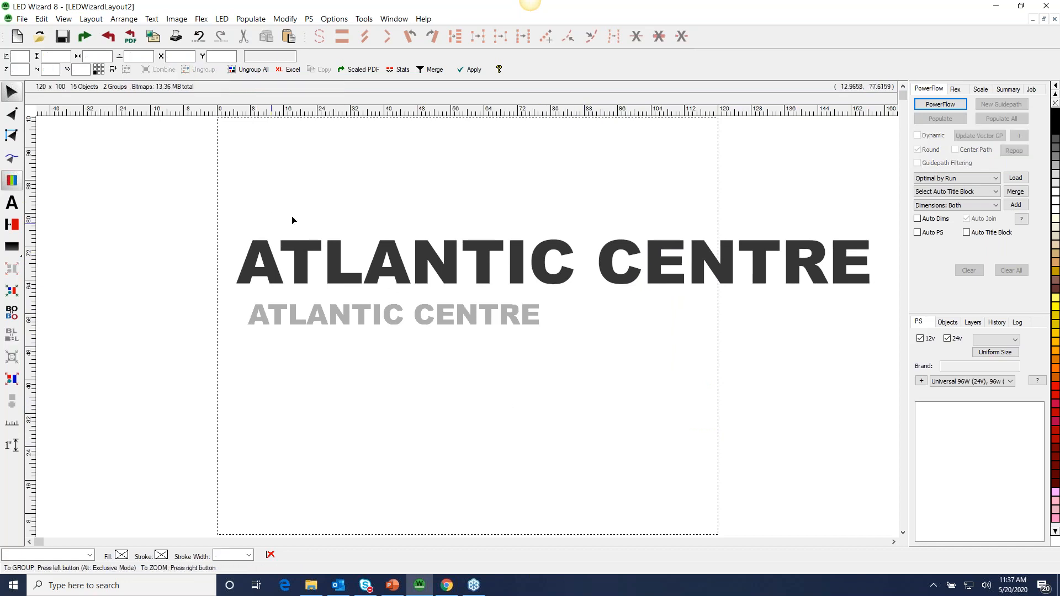
pyautogui.click(293, 259)
# Step: Create a new layout and import the raster image 3M Logo - RGB Pro Size.jpg
pyautogui.click(18, 38)
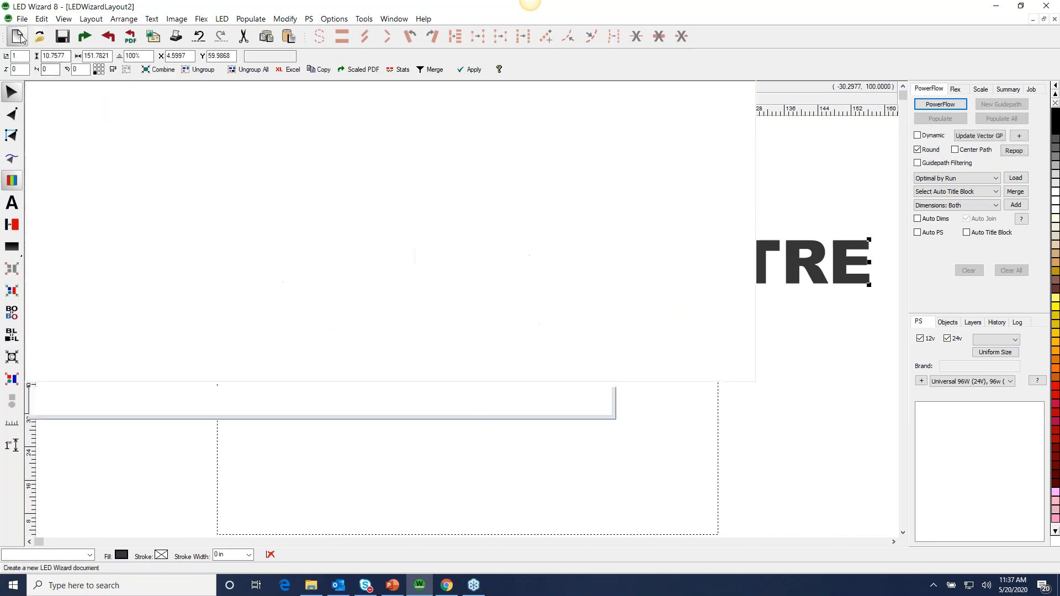
pyautogui.click(87, 37)
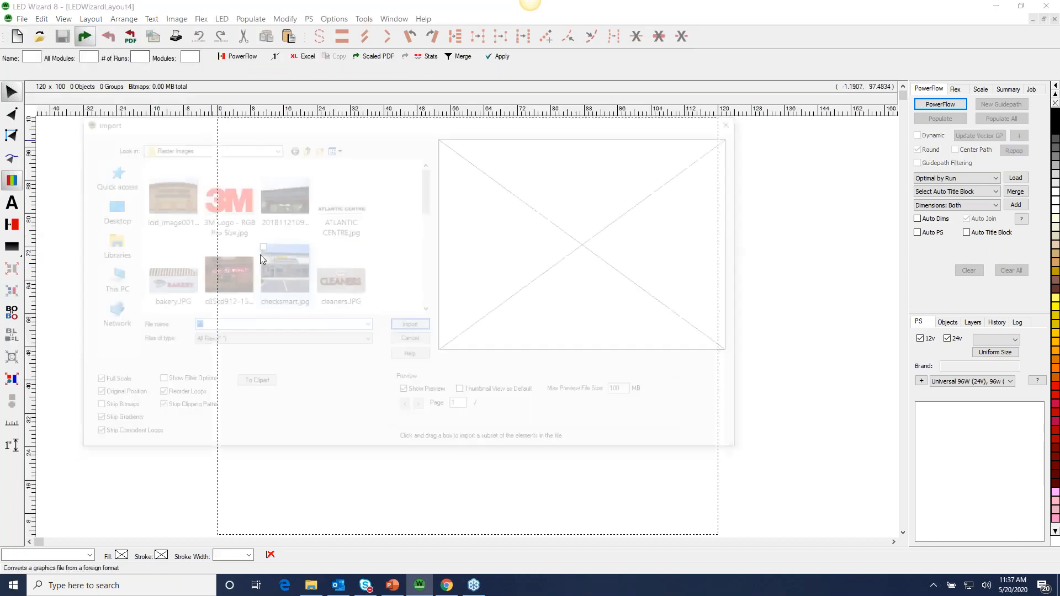
pyautogui.click(217, 206)
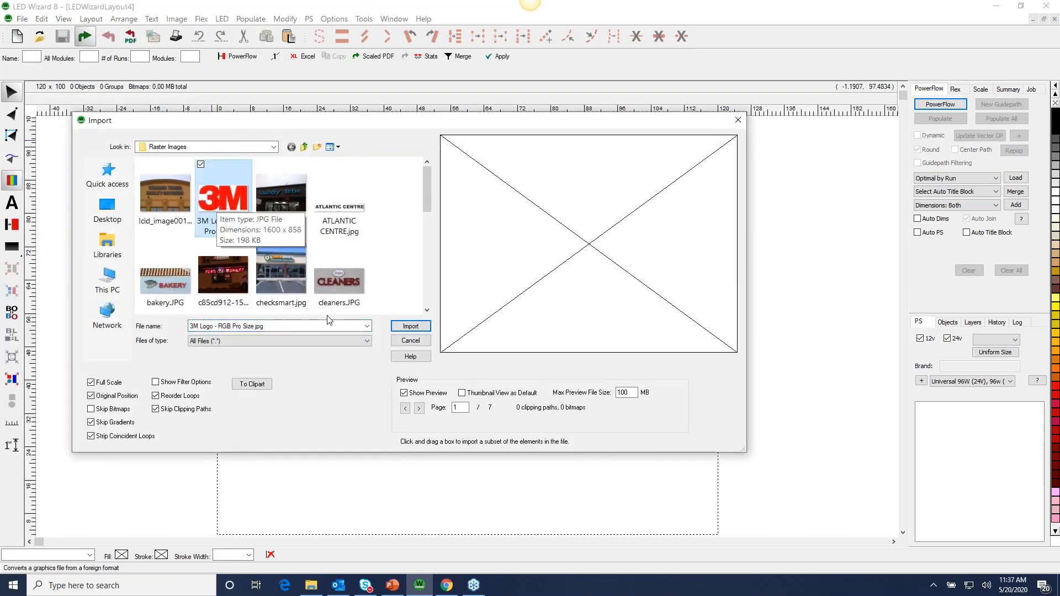
pyautogui.click(412, 327)
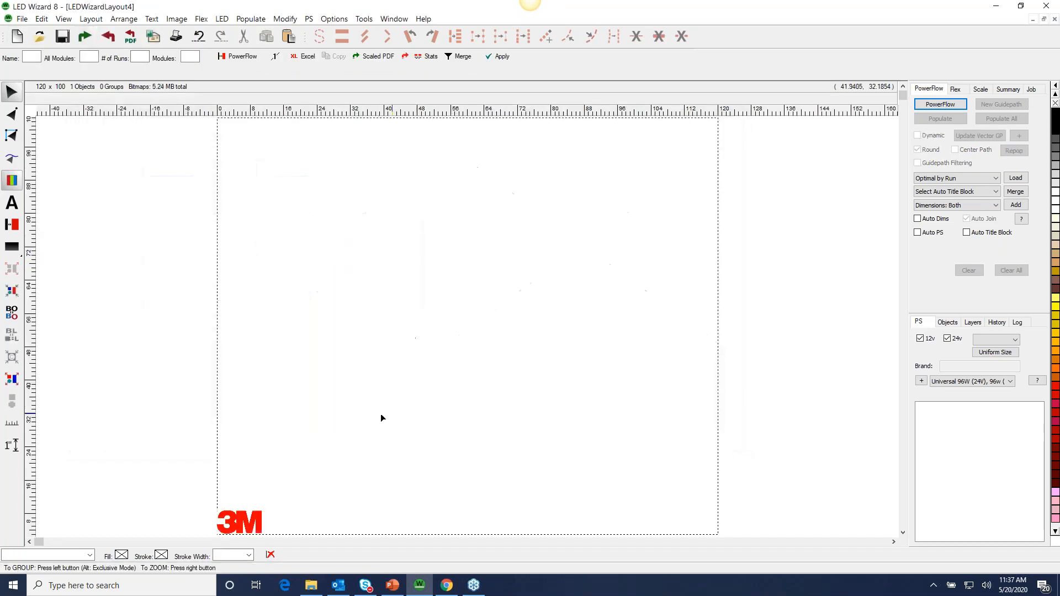
# Step: Enlarge the 3M logo bitmap proportionally to about 91.55 × 49.09 and move it to about X 11.25, Y 25.43
pyautogui.moveTo(263, 510); pyautogui.dragTo(602, 346)
pyautogui.moveTo(436, 431); pyautogui.dragTo(486, 349)
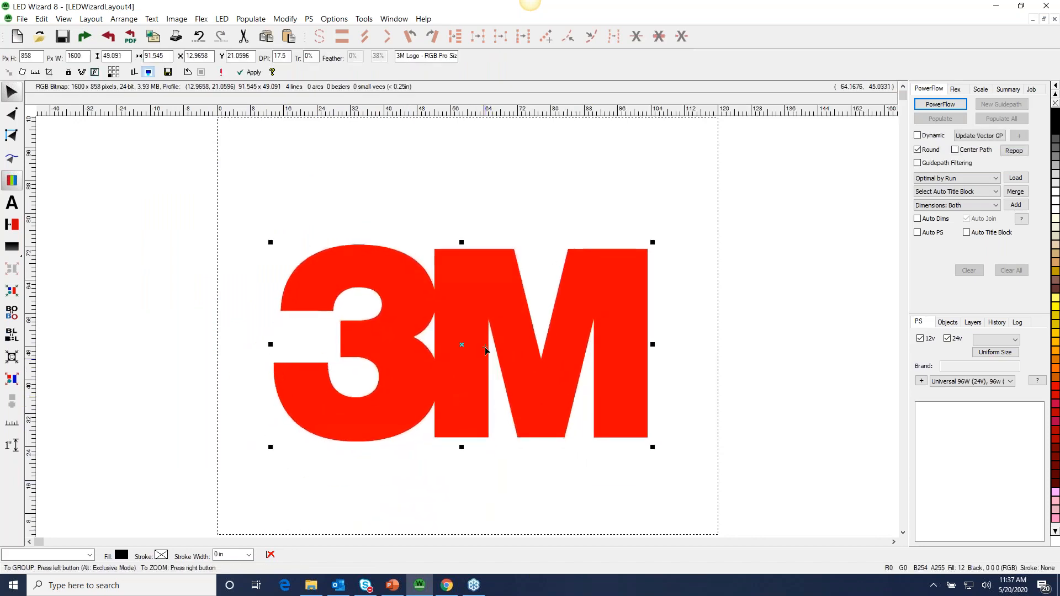
pyautogui.moveTo(587, 333); pyautogui.dragTo(573, 295)
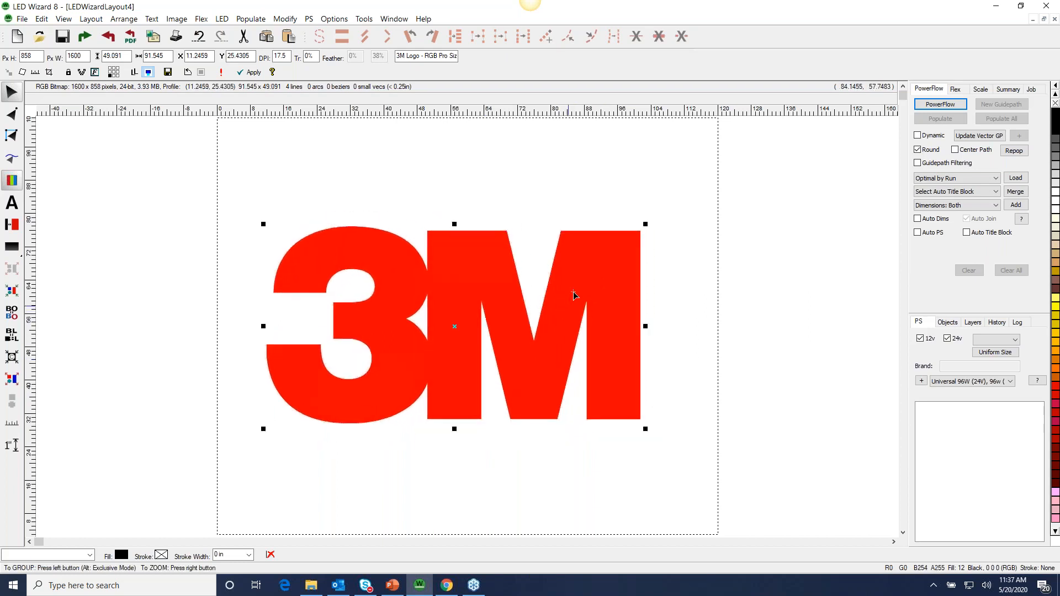
pyautogui.click(741, 257)
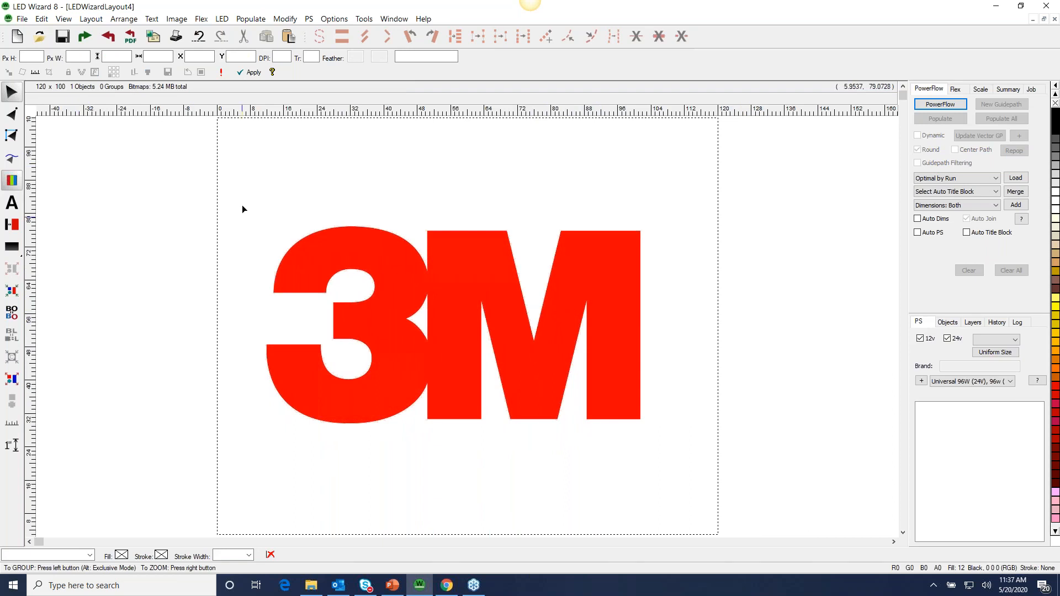
# Step: Shift the 3M logo bitmap slightly to about X 8.47, Y 22.06
pyautogui.moveTo(275, 196); pyautogui.dragTo(669, 452)
pyautogui.moveTo(589, 367); pyautogui.dragTo(585, 365)
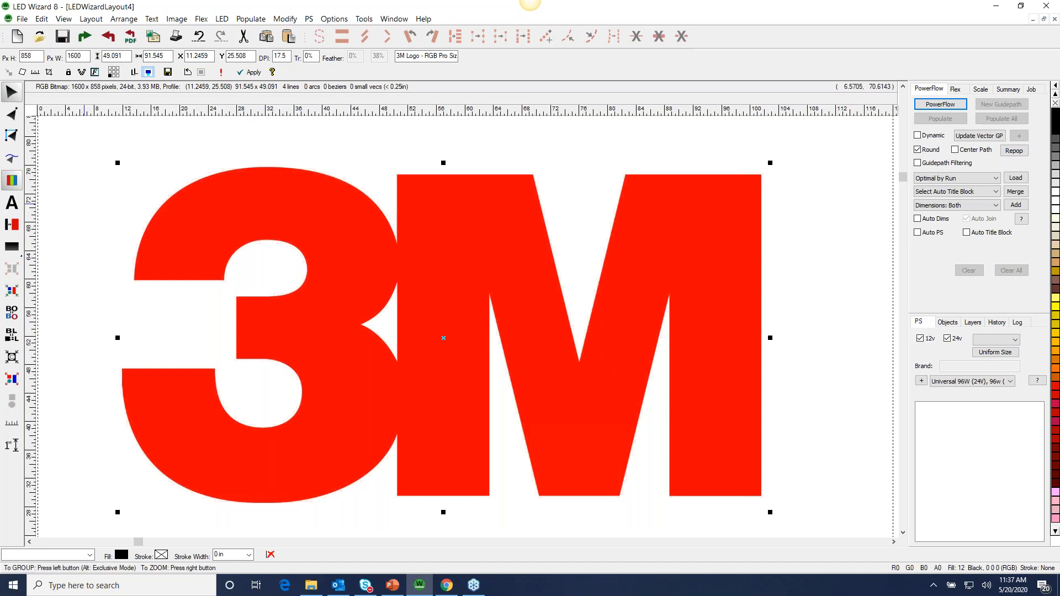
pyautogui.rightClick(407, 232)
pyautogui.moveTo(424, 328); pyautogui.dragTo(414, 334)
pyautogui.moveTo(378, 303); pyautogui.dragTo(377, 307)
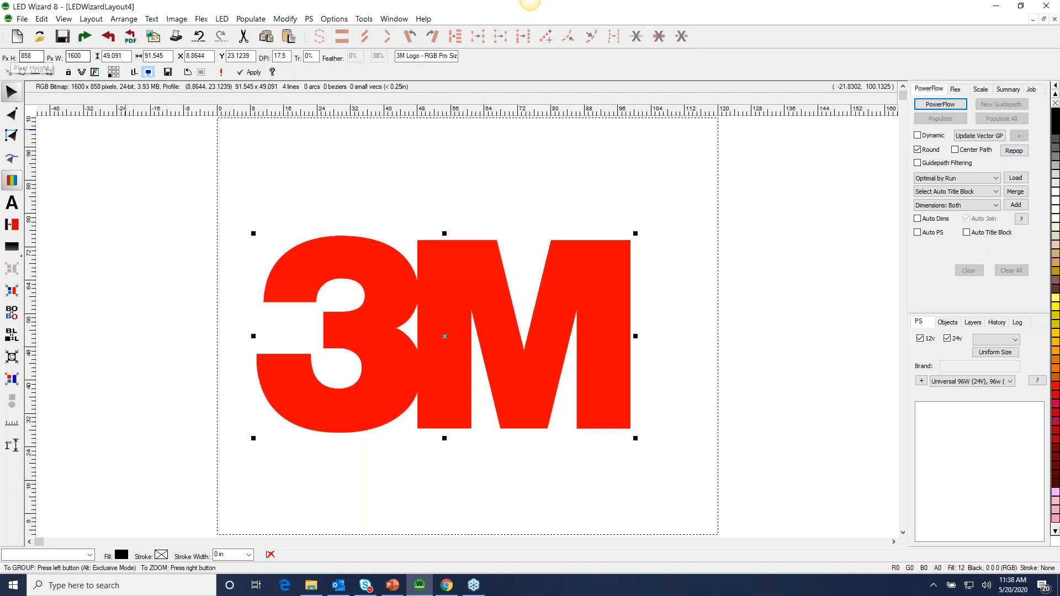
pyautogui.moveTo(318, 235); pyautogui.dragTo(316, 238)
# Step: Place horizontal guides along the M's top edge at Y 69.471 and its bottom edge at Y 24.3539, then deselect the bitmap
pyautogui.moveTo(232, 210); pyautogui.dragTo(657, 444)
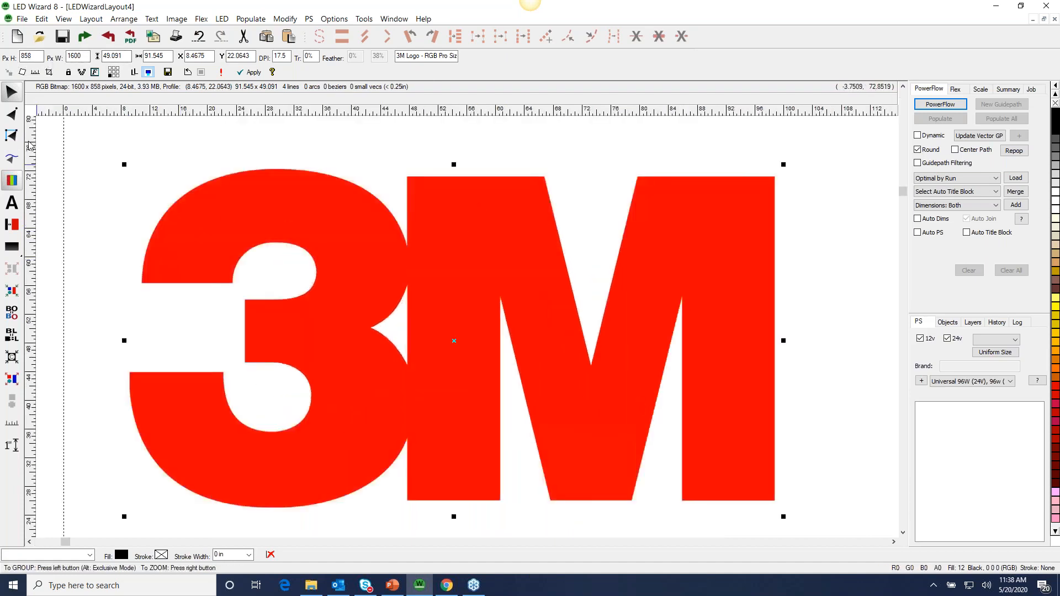
pyautogui.moveTo(471, 114); pyautogui.dragTo(825, 268)
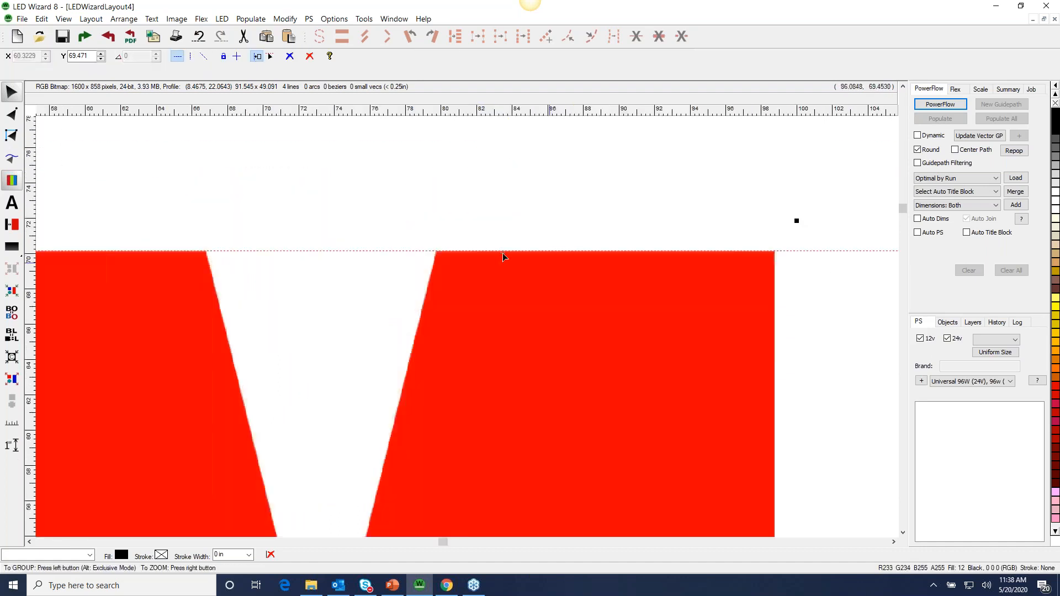
pyautogui.rightClick(332, 269)
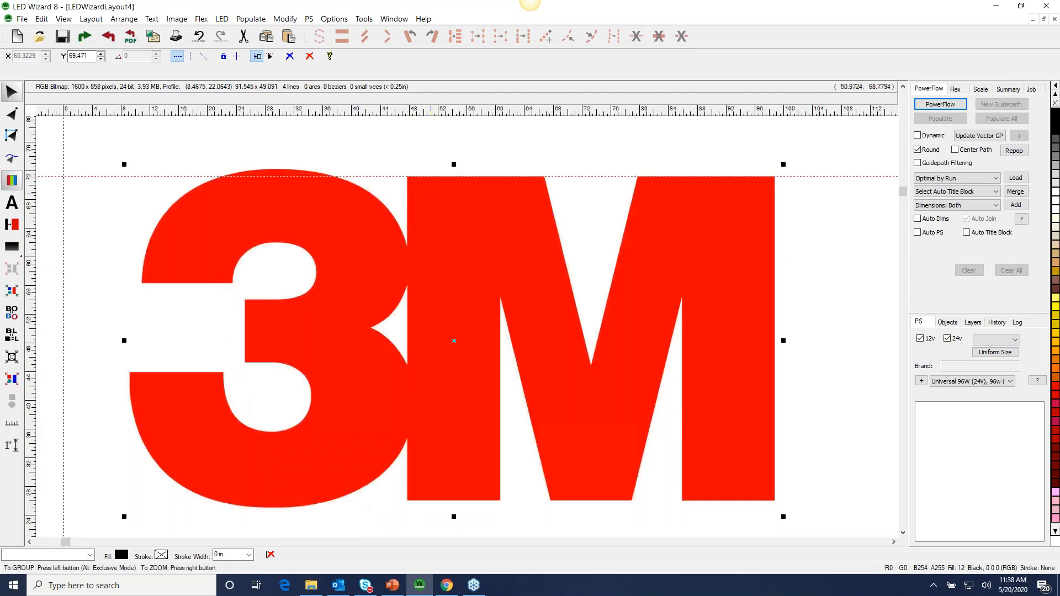
pyautogui.moveTo(407, 438); pyautogui.dragTo(605, 535)
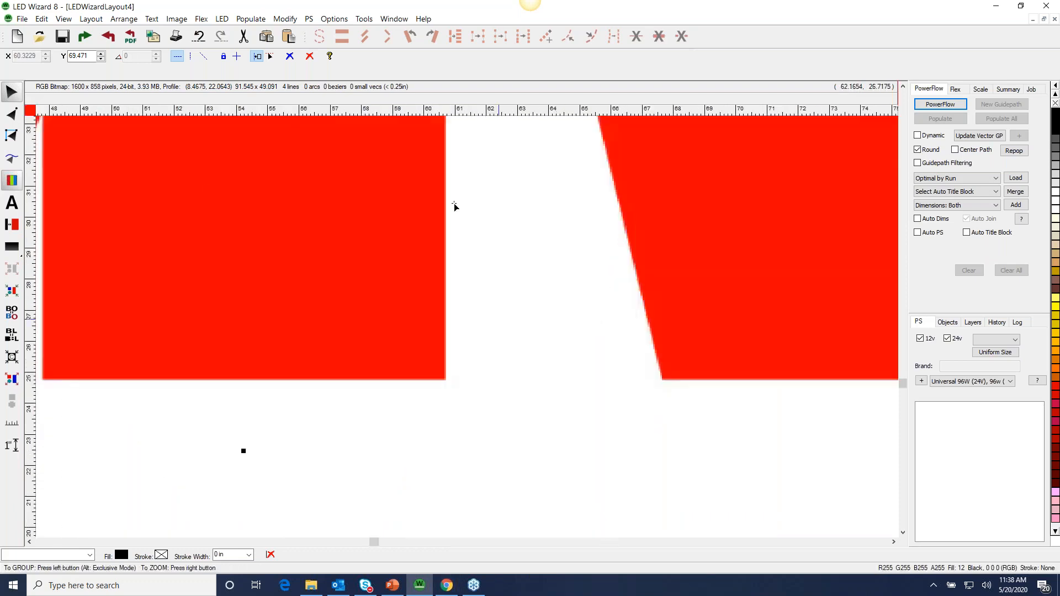
pyautogui.moveTo(390, 112); pyautogui.dragTo(529, 380)
pyautogui.rightClick(529, 388)
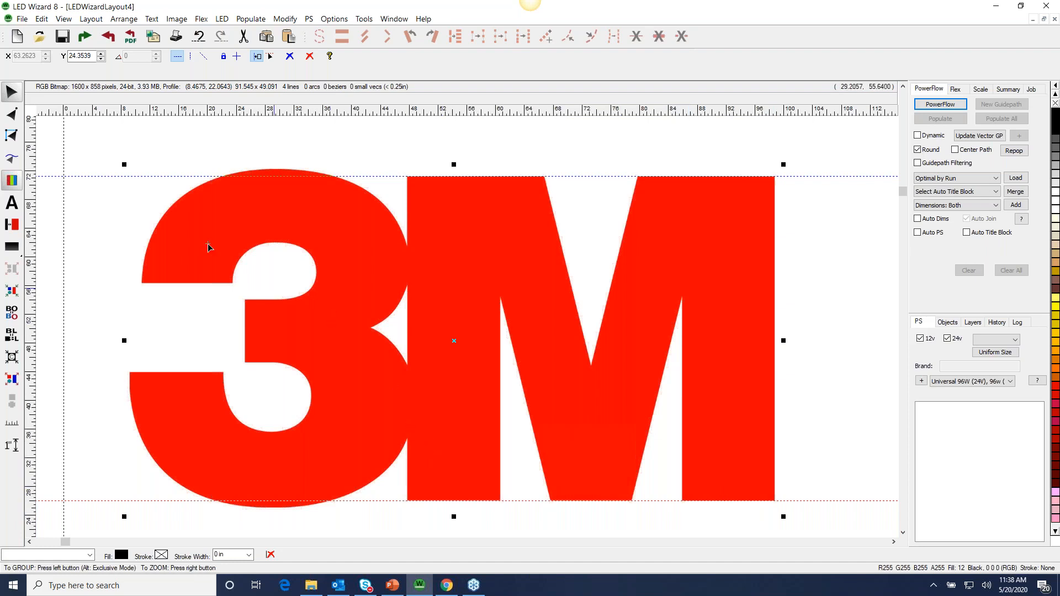
pyautogui.click(299, 130)
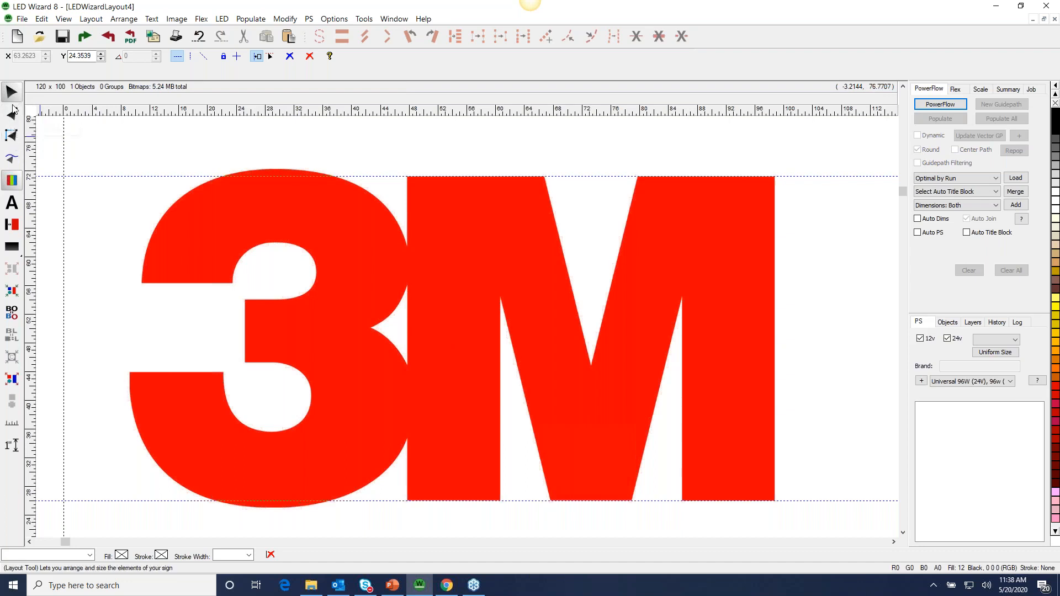
# Step: Start digitizing the M at its upper-left corner and draw a line about 19.03 long across the left stroke's top edge
pyautogui.click(12, 135)
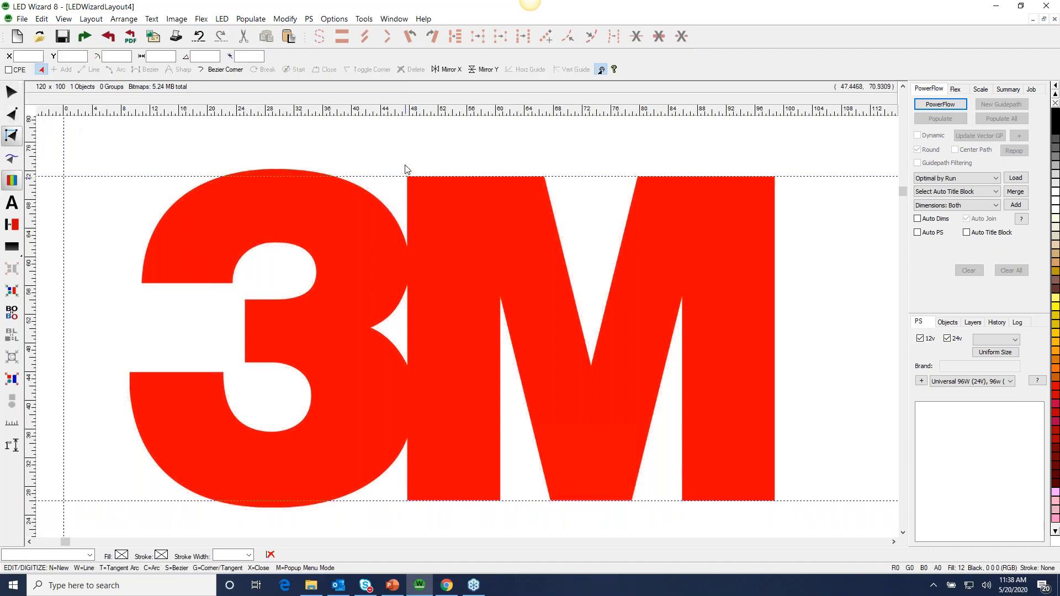
pyautogui.moveTo(381, 153); pyautogui.dragTo(628, 295)
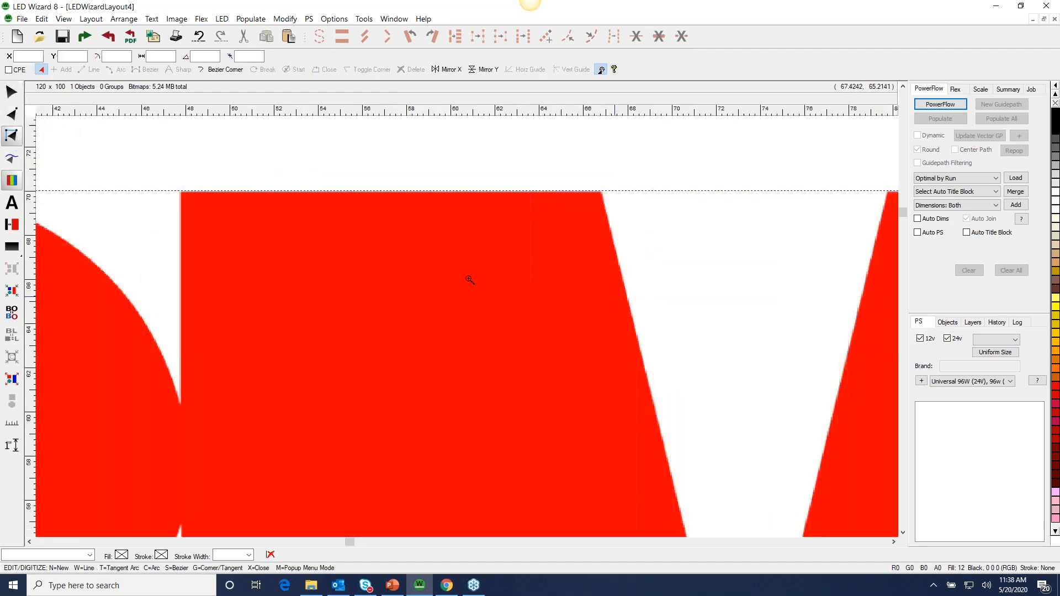
pyautogui.rightClick(180, 191)
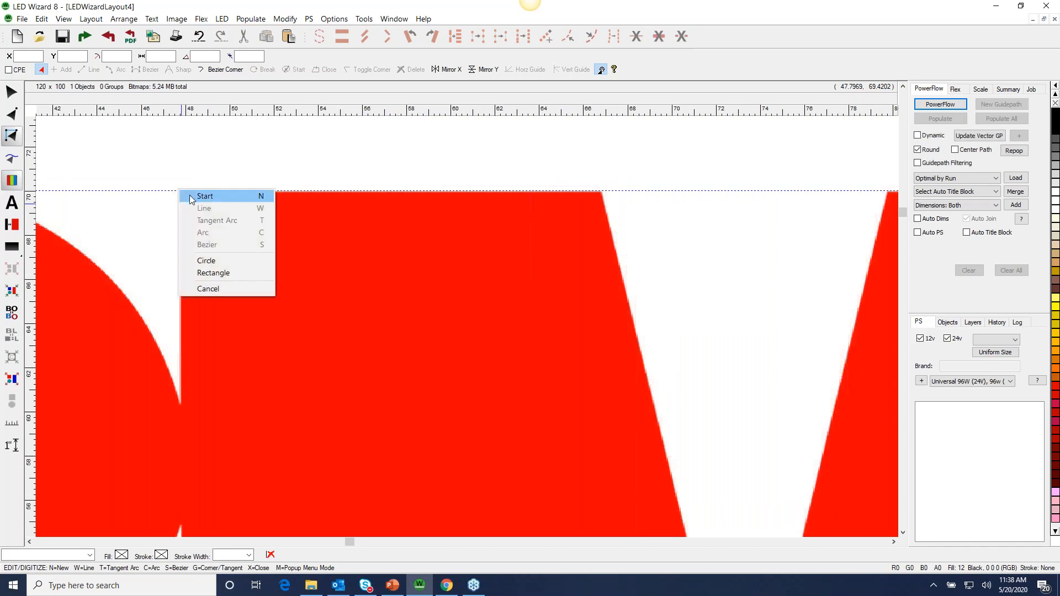
pyautogui.click(227, 198)
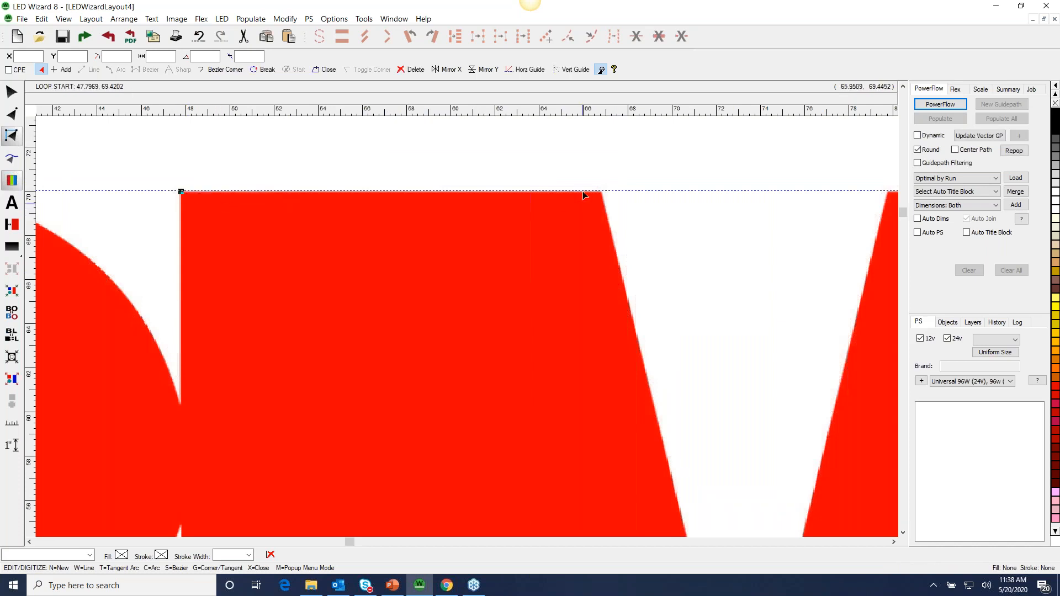
pyautogui.click(603, 195)
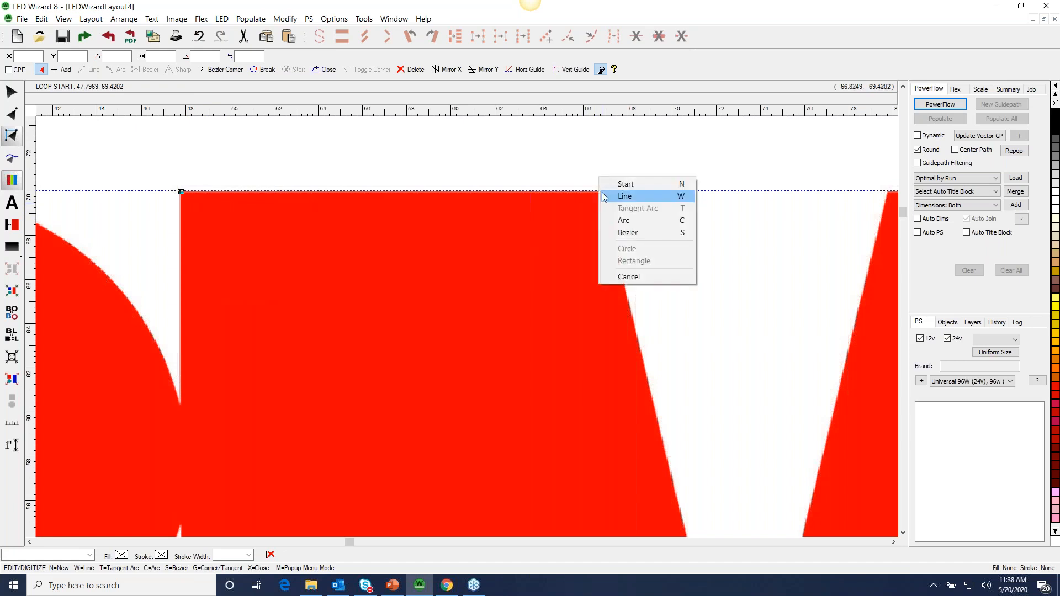
pyautogui.click(624, 196)
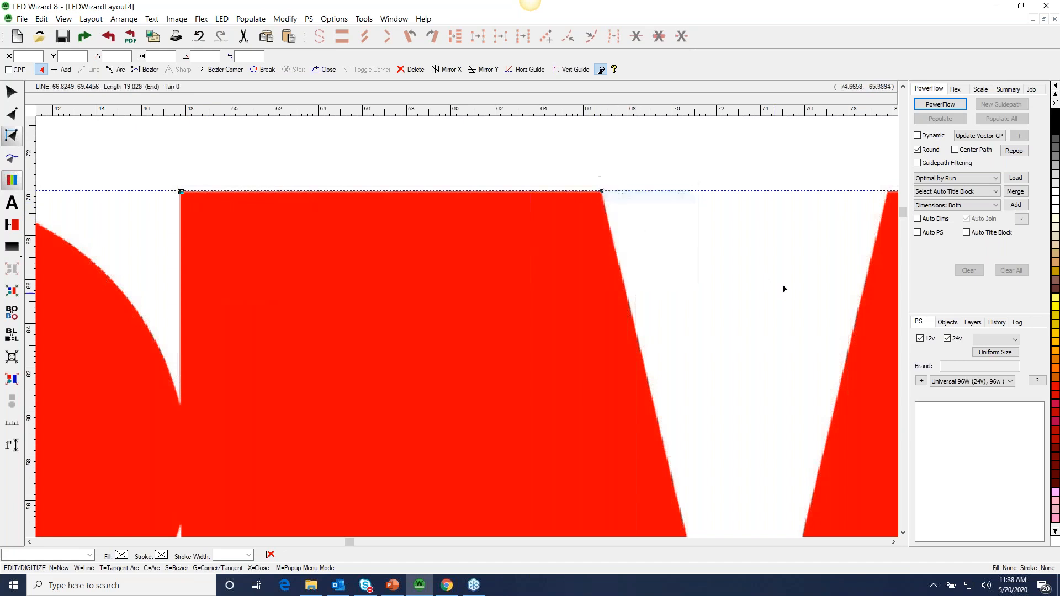
# Step: Trace the M's central V with lines down to its notch at about 73.26, 43.17 and up to 79.76, 69.47
pyautogui.scroll(-2, 684, 270)
pyautogui.scroll(2, 654, 435)
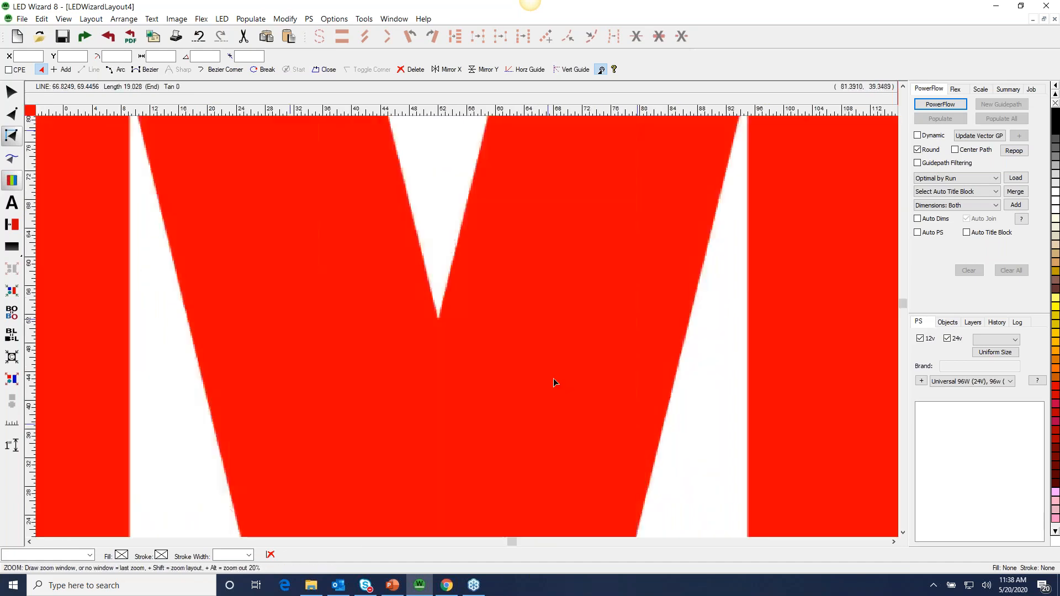
pyautogui.click(438, 318)
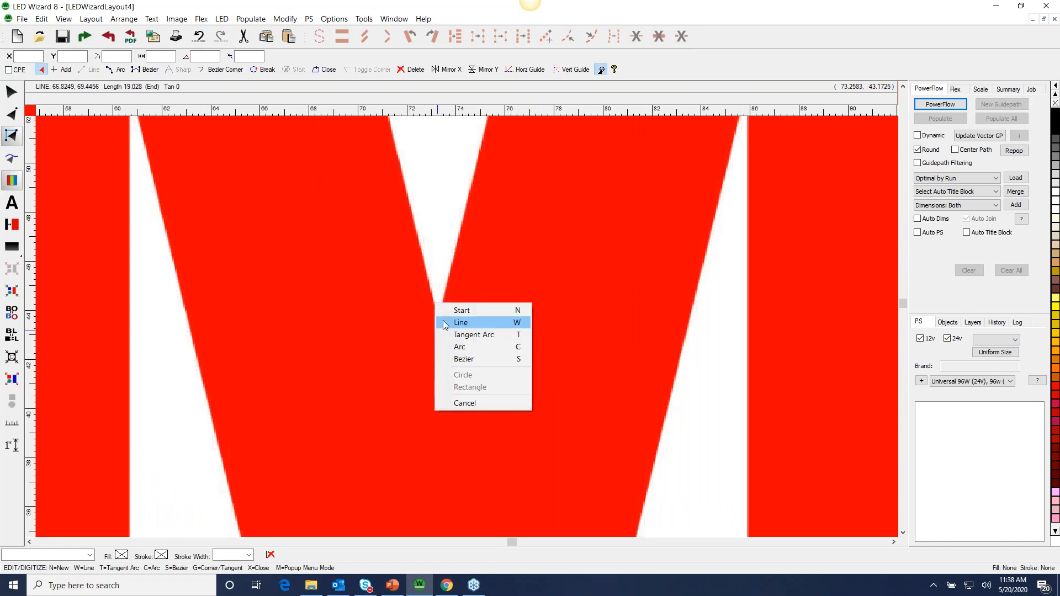
pyautogui.click(444, 324)
pyautogui.scroll(-2, 555, 287)
pyautogui.moveTo(631, 229); pyautogui.dragTo(793, 154)
pyautogui.click(184, 301)
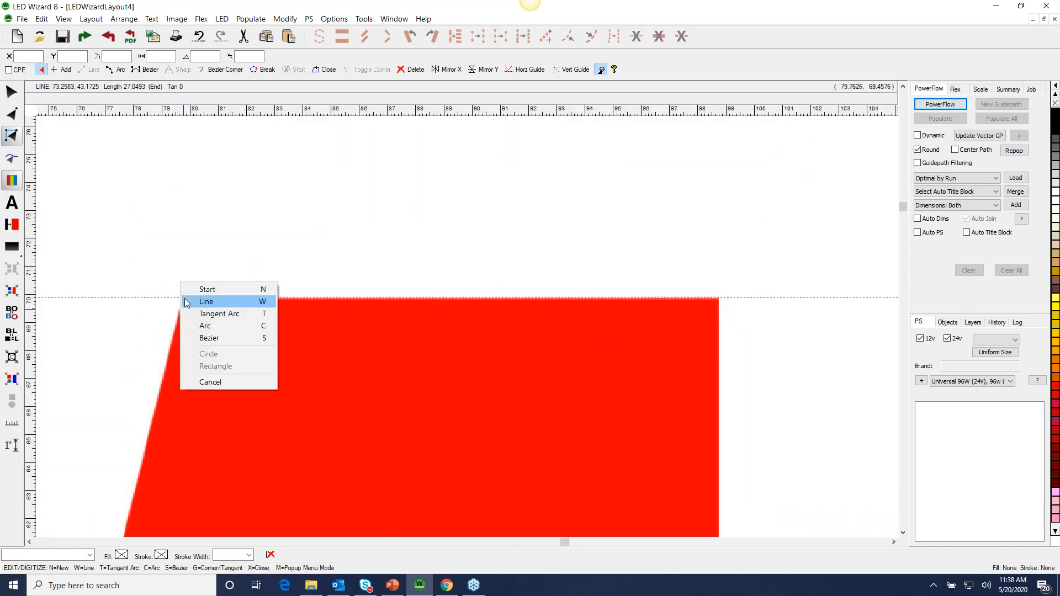
pyautogui.click(191, 303)
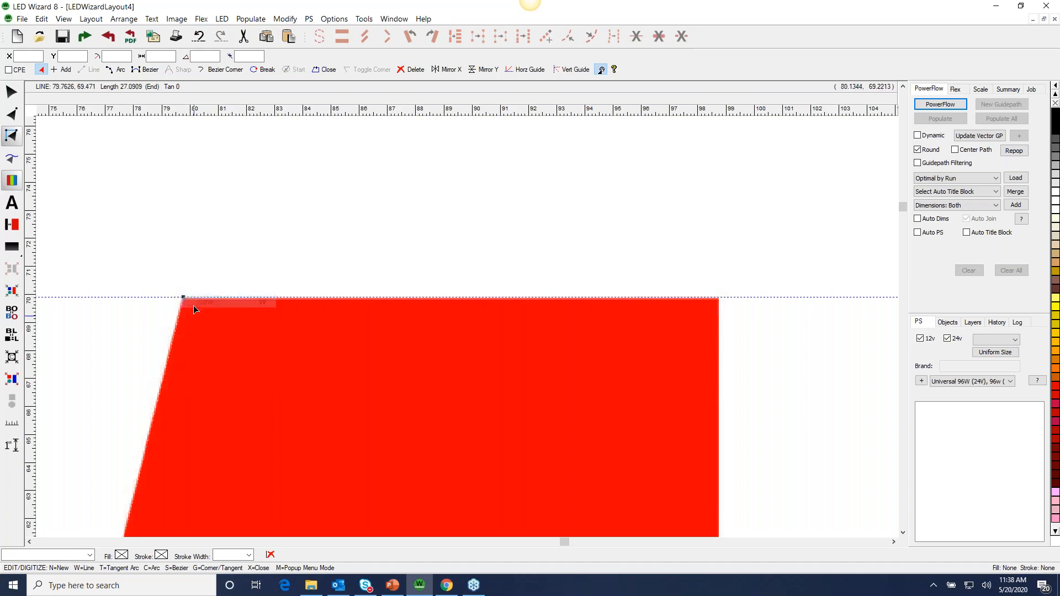
# Step: Trace the M's right leg with lines across its top, down its outer side and along its bottom to about 85.90, 24.35
pyautogui.click(719, 300)
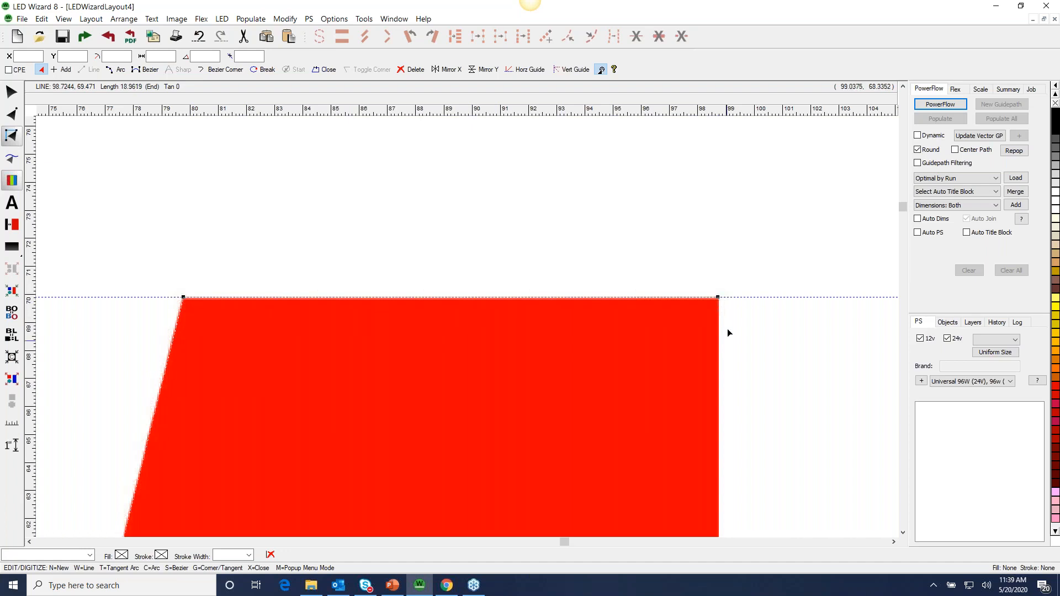
pyautogui.press('F4')
pyautogui.press('F2')
pyautogui.moveTo(613, 430); pyautogui.dragTo(871, 536)
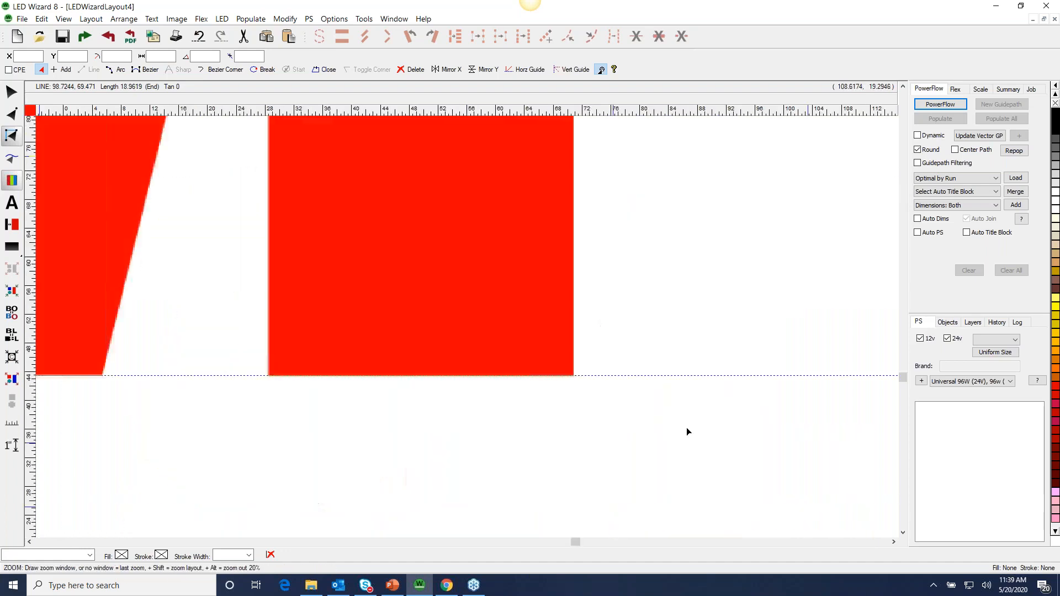
pyautogui.click(575, 375)
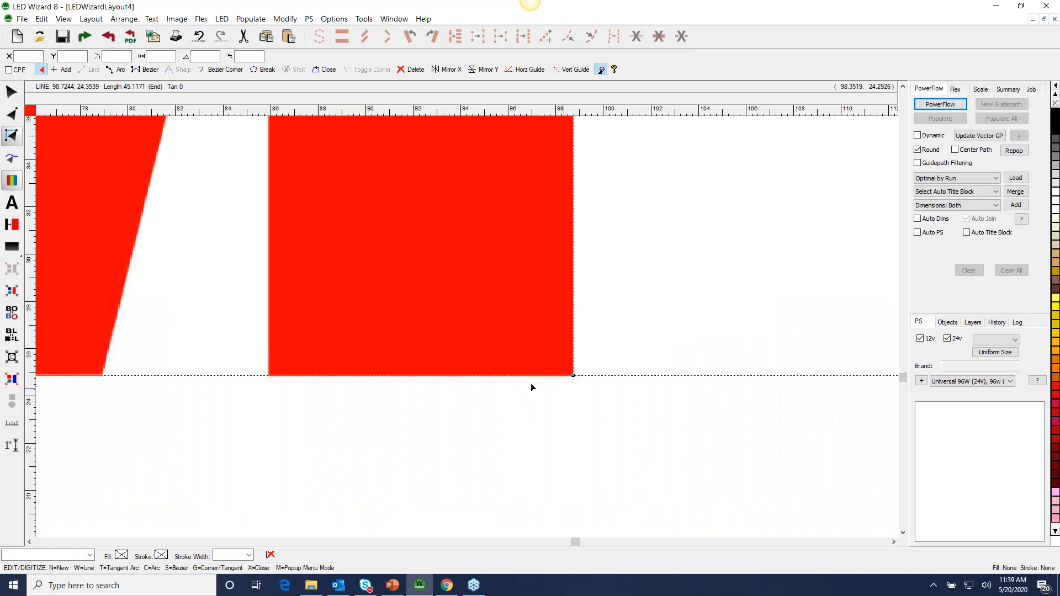
pyautogui.click(269, 376)
# Step: Draw the line up the right leg's inner edge and place a horizontal guide at Y 52.4945 through the inner peaks
pyautogui.press('F4')
pyautogui.press('F2')
pyautogui.moveTo(430, 259); pyautogui.dragTo(801, 397)
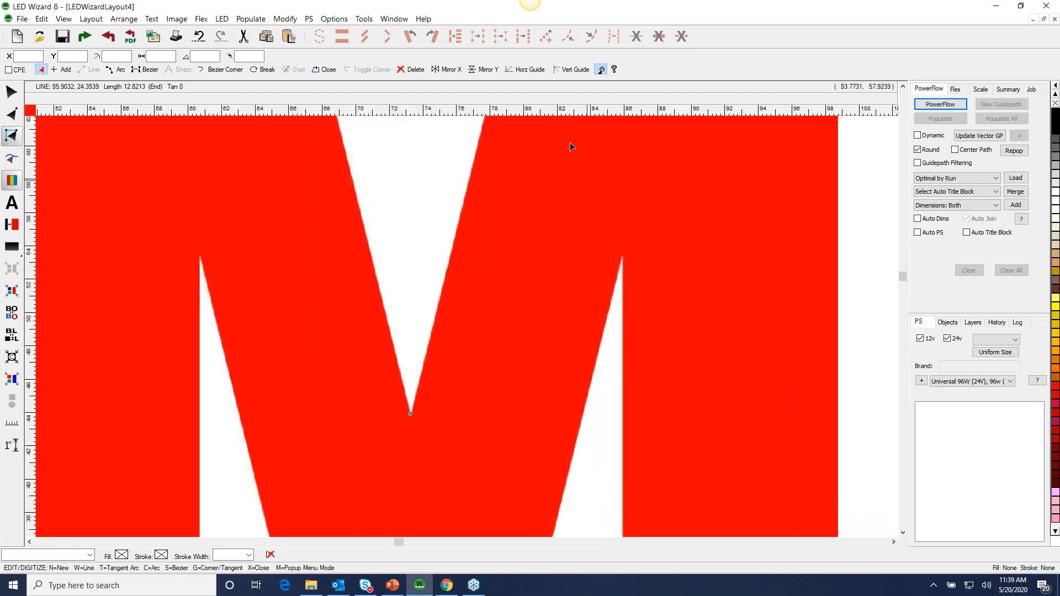
pyautogui.moveTo(551, 111); pyautogui.dragTo(643, 258)
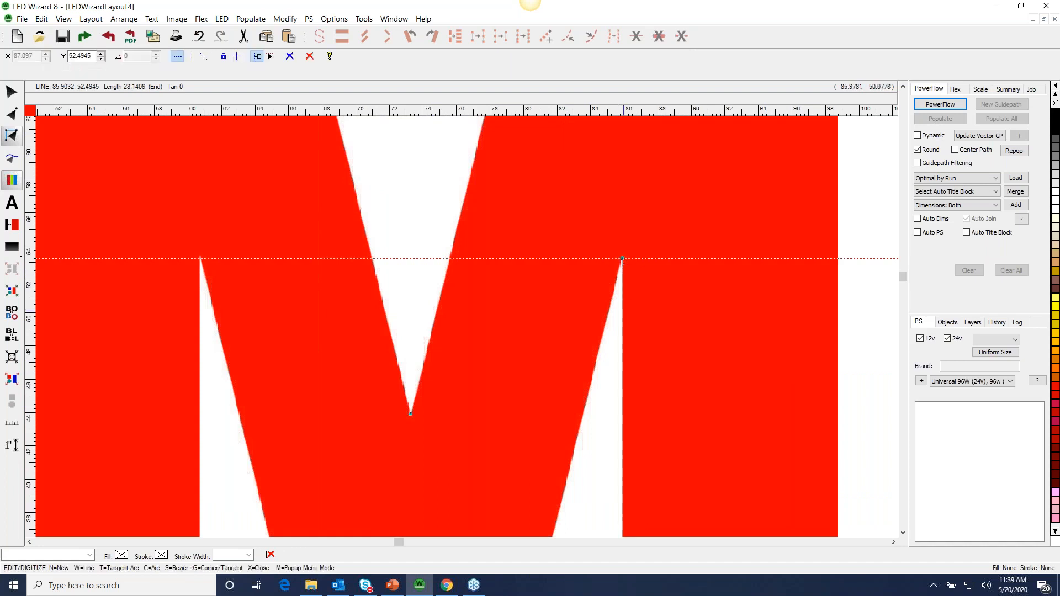
pyautogui.press('F4')
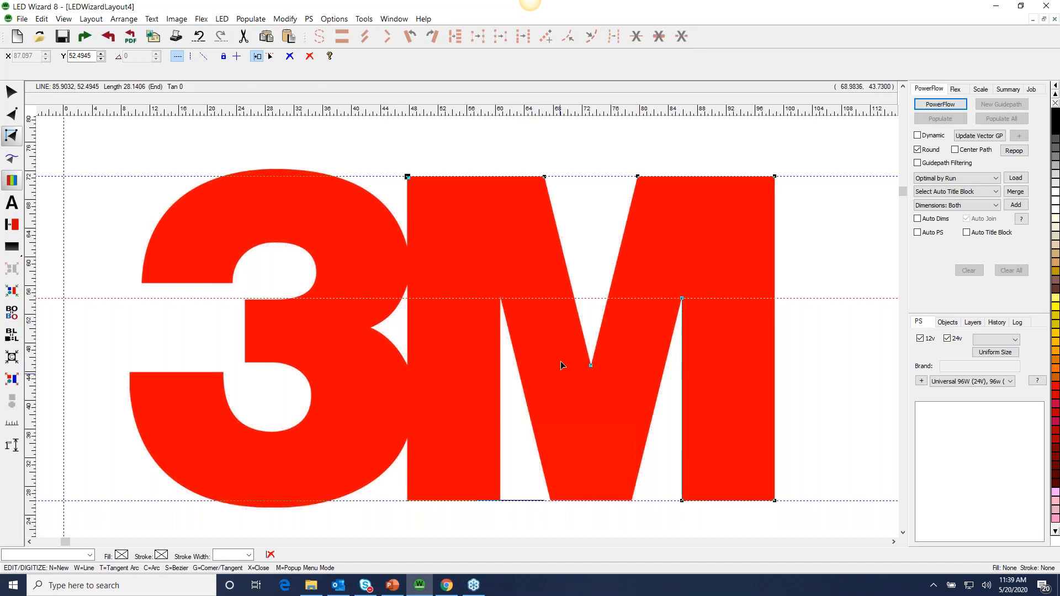
# Step: Undo the right leg's inner-edge line and redraw it from the leg's bottom corner up to about 85.90, 52.41
pyautogui.hotkey('ctrl', 'z')
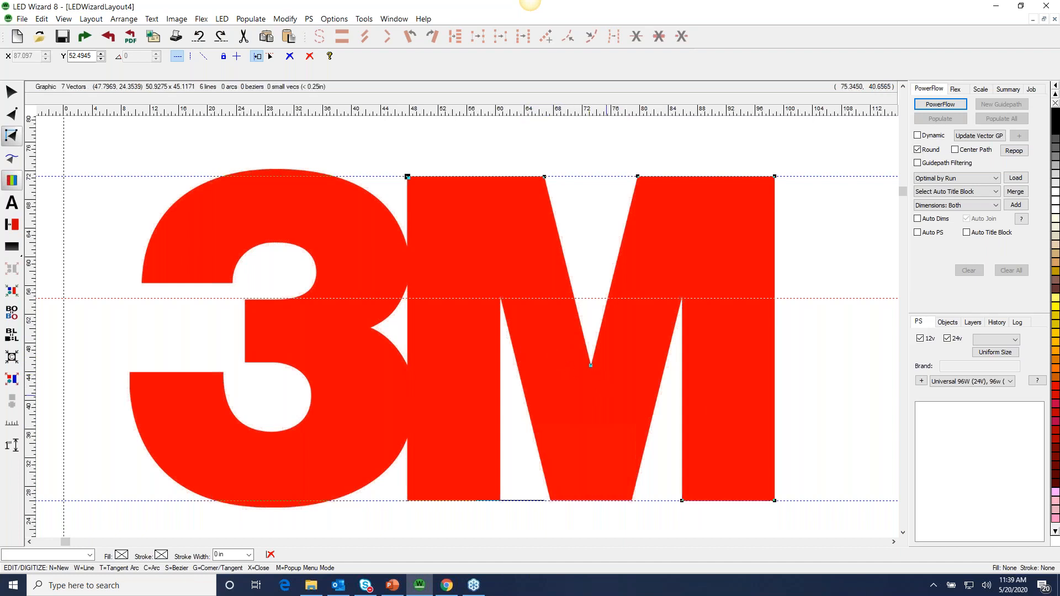
pyautogui.rightClick(591, 362)
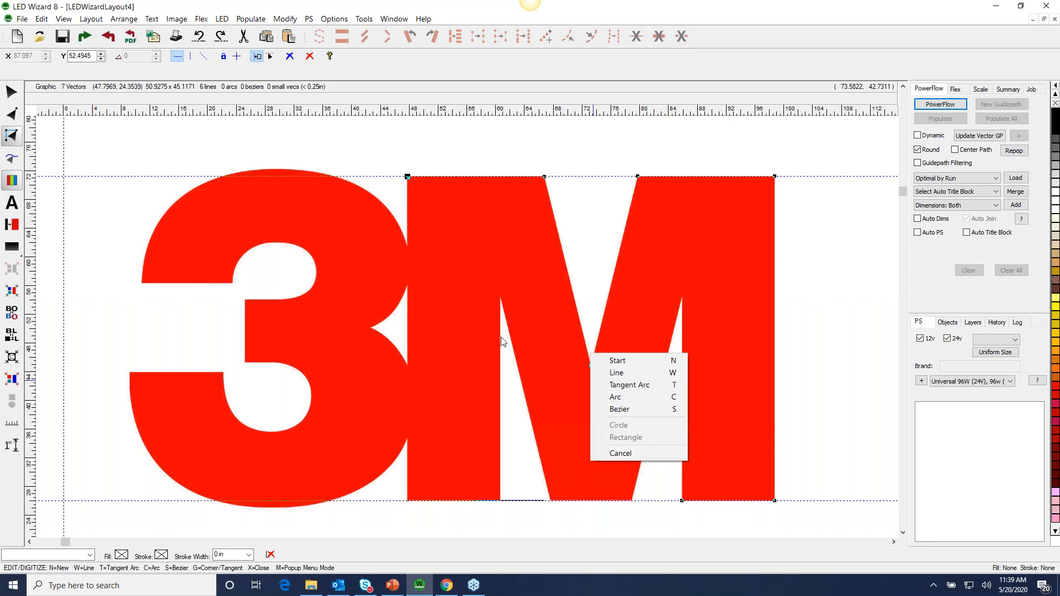
pyautogui.click(11, 113)
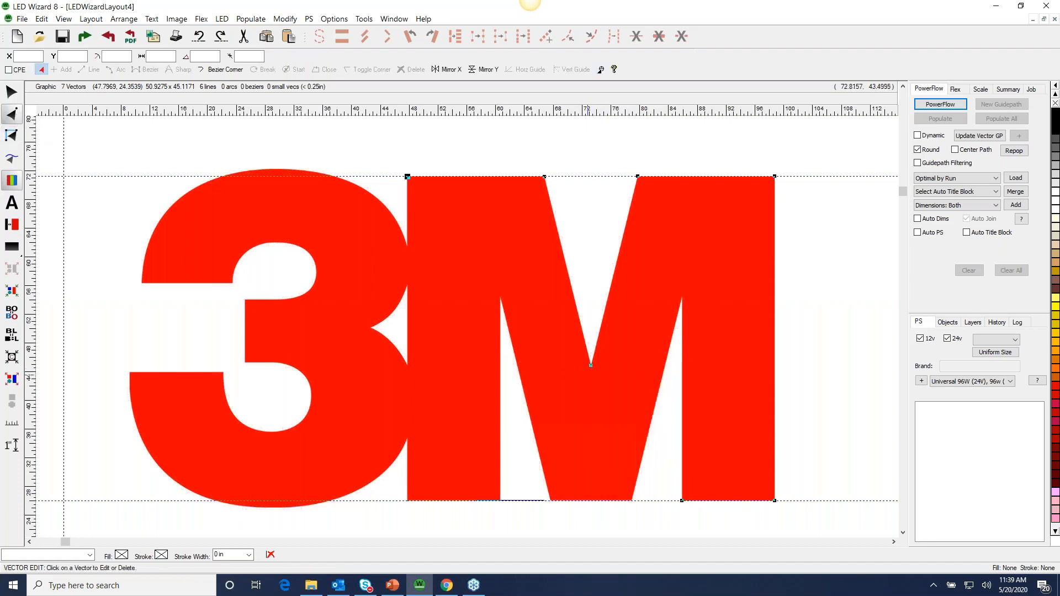
pyautogui.click(690, 498)
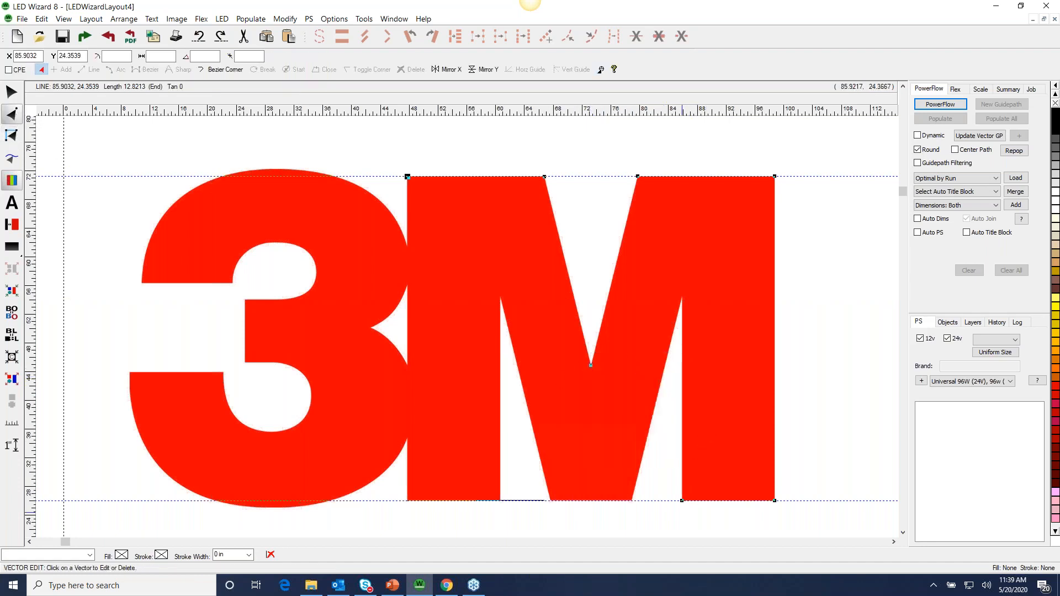
pyautogui.click(12, 135)
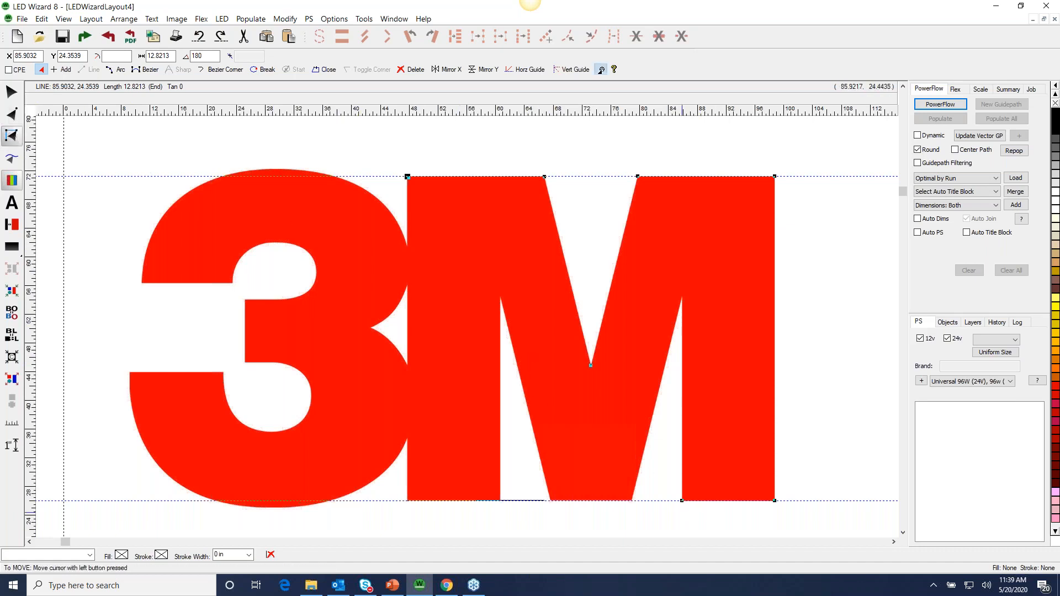
pyautogui.click(683, 300)
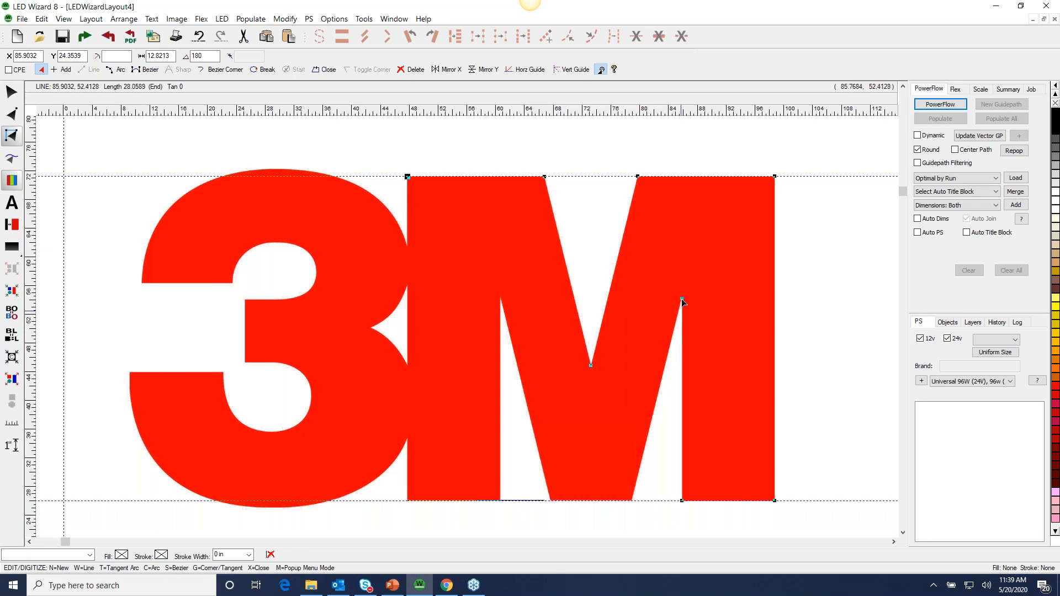
# Step: Trace the M's lower centre and left leg with lines, ending partway up the left edge at about 47.60, 32.97
pyautogui.click(632, 501)
pyautogui.click(550, 501)
pyautogui.click(501, 301)
pyautogui.press('w')
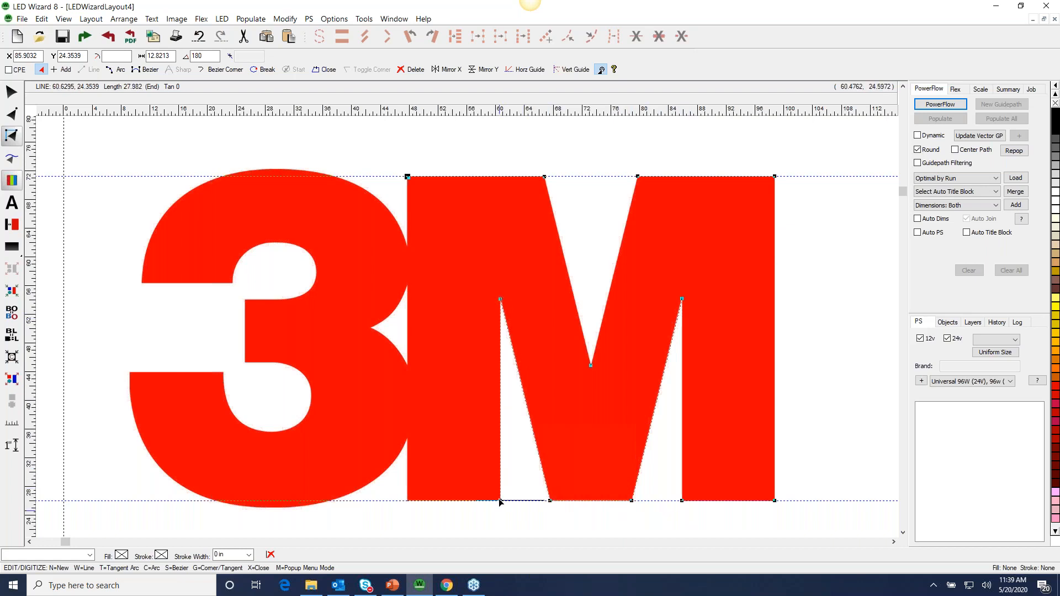
pyautogui.click(408, 501)
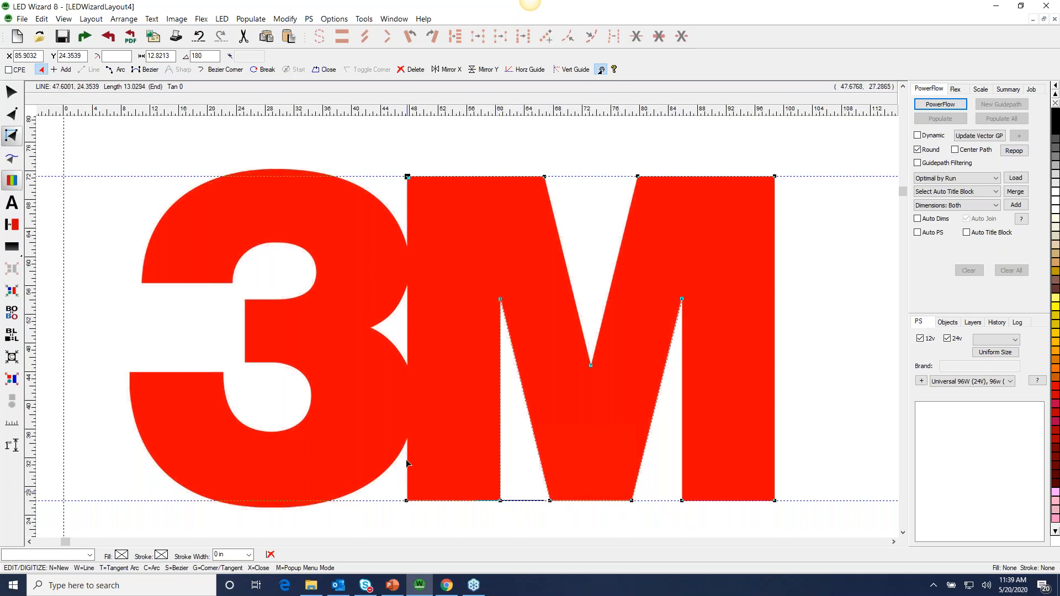
pyautogui.click(407, 441)
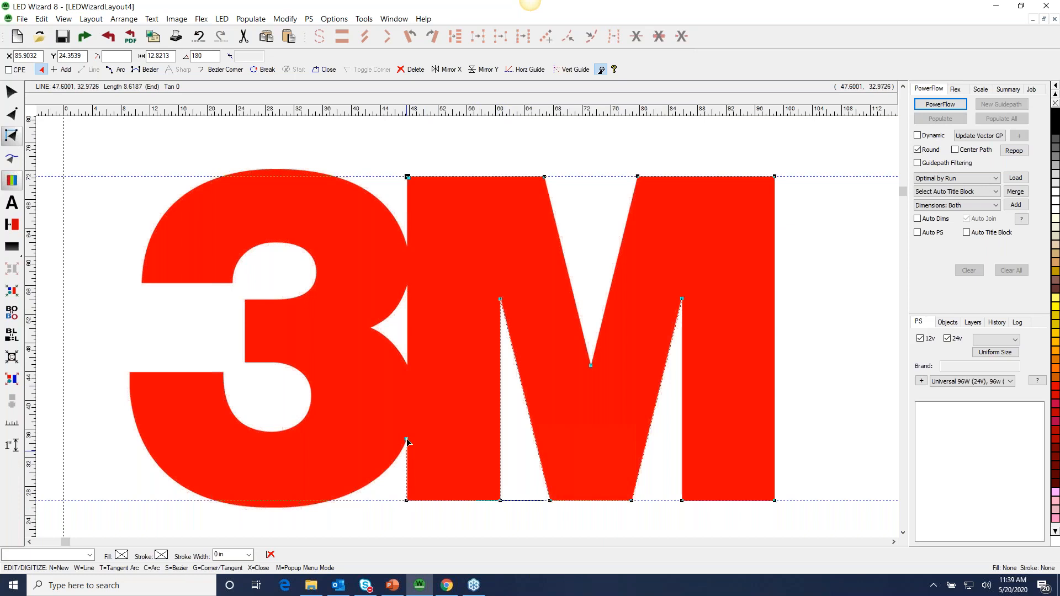
# Step: Shift the line on the M's lower left edge to about X 47.83 so it follows the artwork's edge
pyautogui.moveTo(255, 371); pyautogui.dragTo(524, 509)
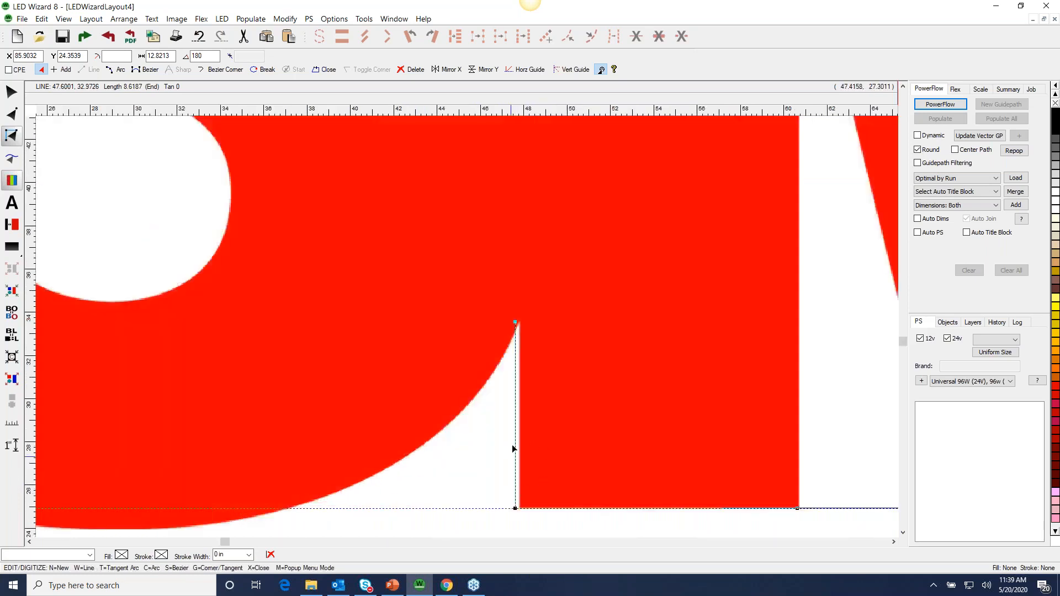
pyautogui.moveTo(516, 445); pyautogui.dragTo(521, 446)
pyautogui.click(520, 508)
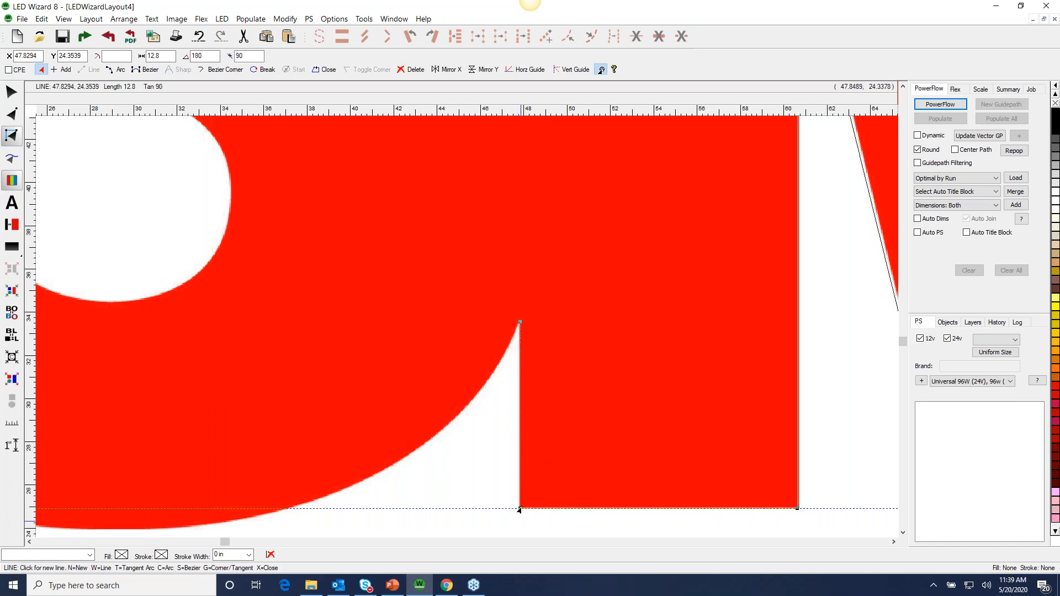
pyautogui.press('z')
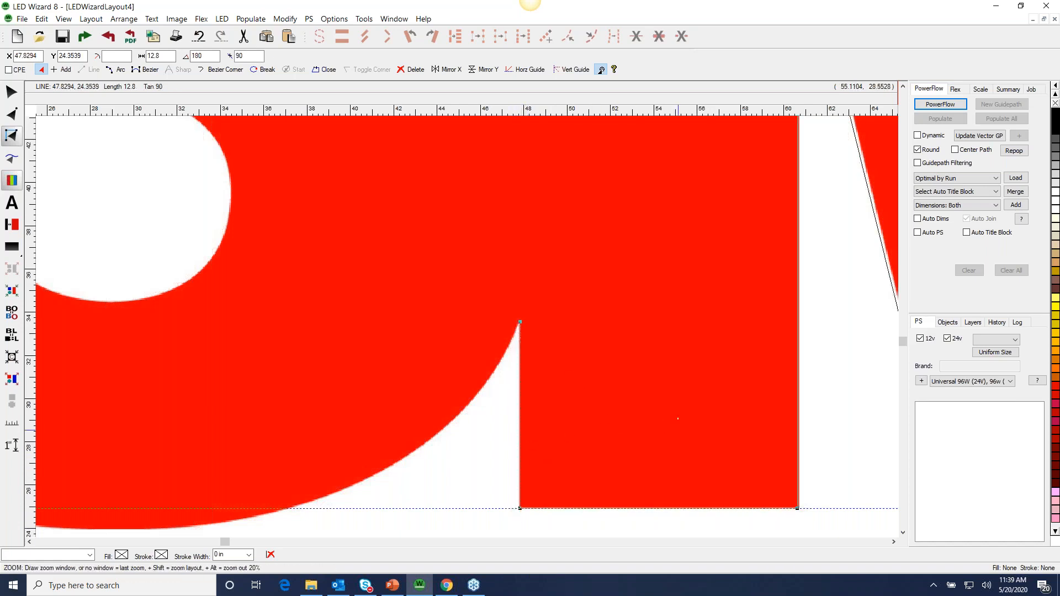
pyautogui.press('z')
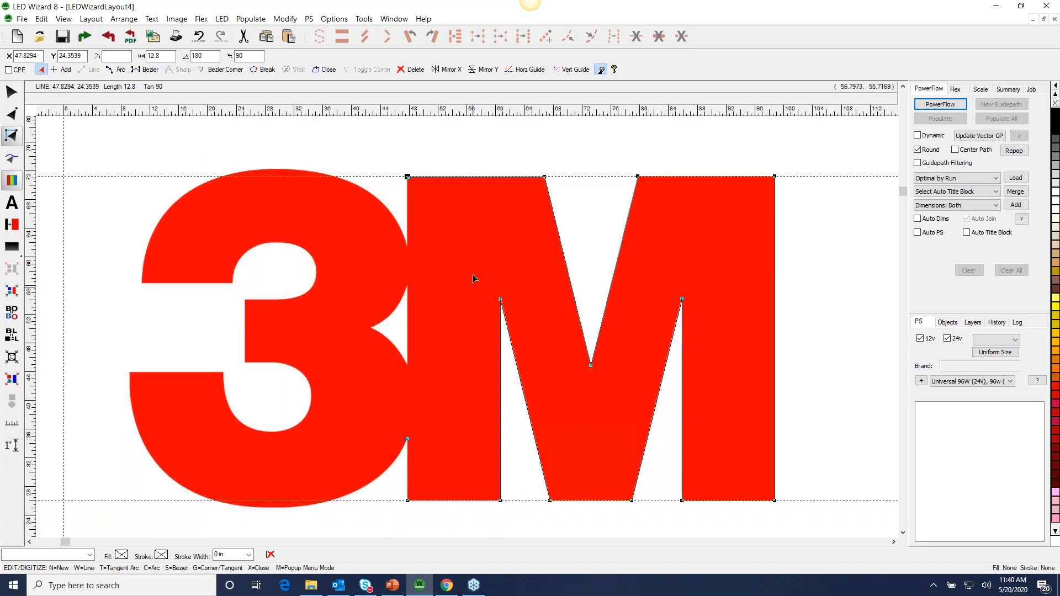
# Step: Raise the M's inner peak points to the artwork's tips, the left to about Y 53.00 and the right to about 52.79
pyautogui.press('z')
pyautogui.moveTo(473, 274); pyautogui.dragTo(567, 344)
pyautogui.moveTo(346, 275); pyautogui.dragTo(346, 243)
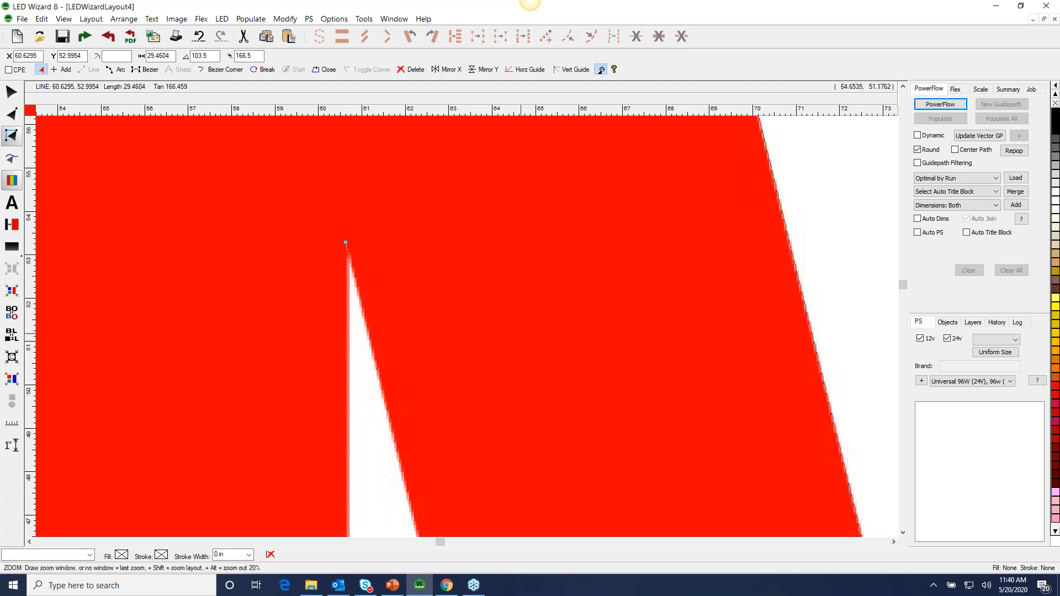
pyautogui.press('z')
pyautogui.press('z')
pyautogui.press('z')
pyautogui.moveTo(610, 347); pyautogui.dragTo(752, 278)
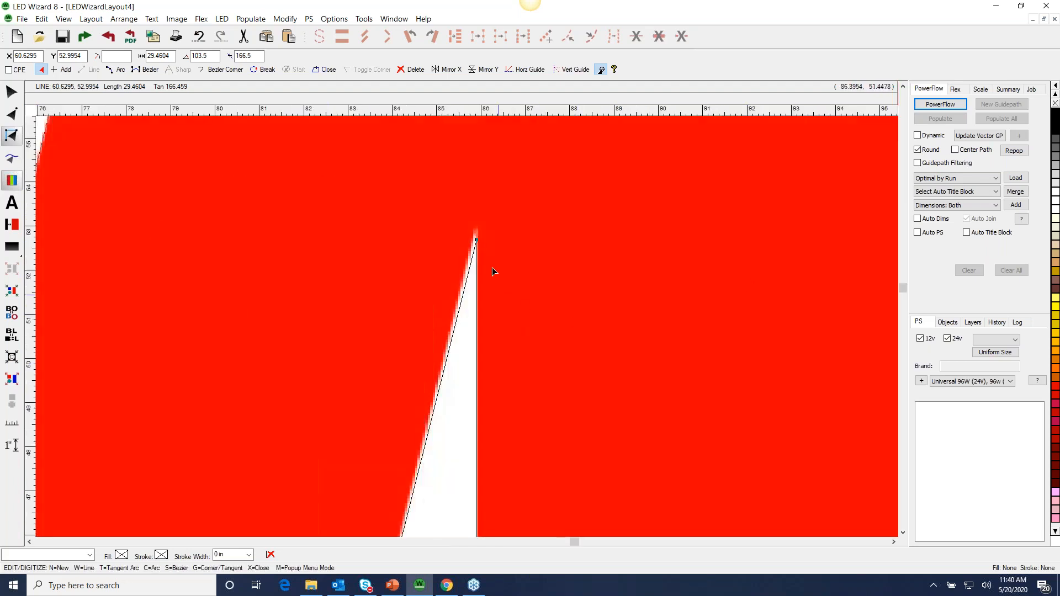
pyautogui.moveTo(475, 241); pyautogui.dragTo(474, 232)
pyautogui.press('z')
pyautogui.press('z')
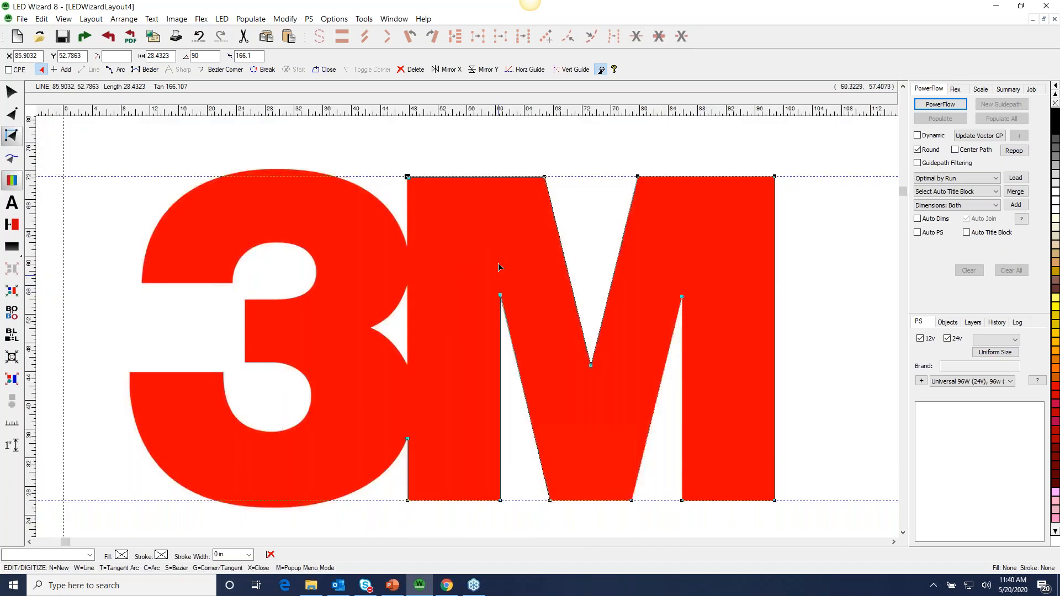
# Step: Draw a three-point arc from the M's left edge along the 3's lower curve to about 38.48, 24.74
pyautogui.press('z')
pyautogui.moveTo(134, 403); pyautogui.dragTo(482, 535)
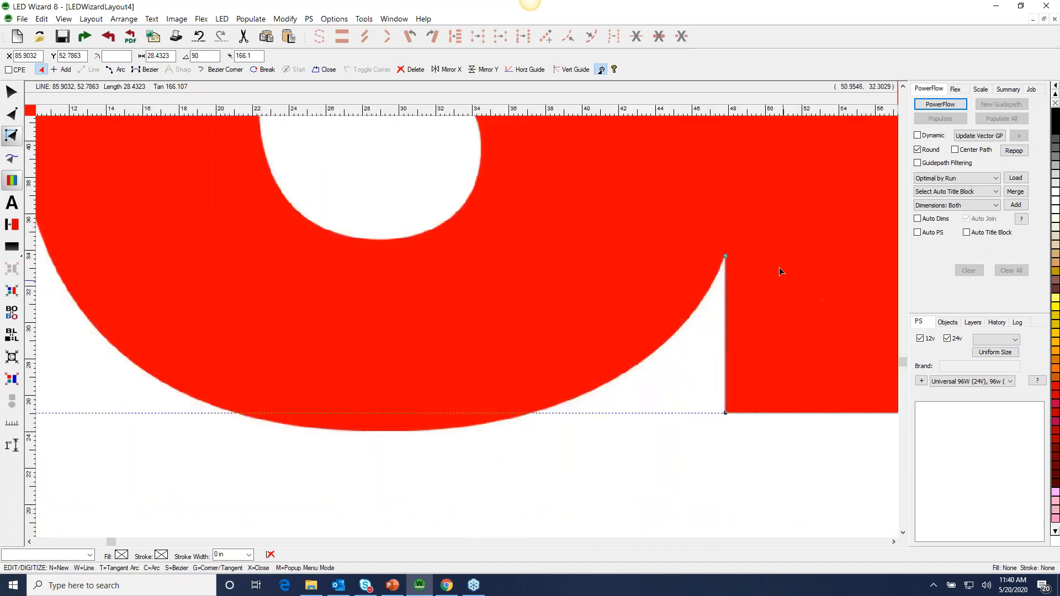
pyautogui.click(725, 256)
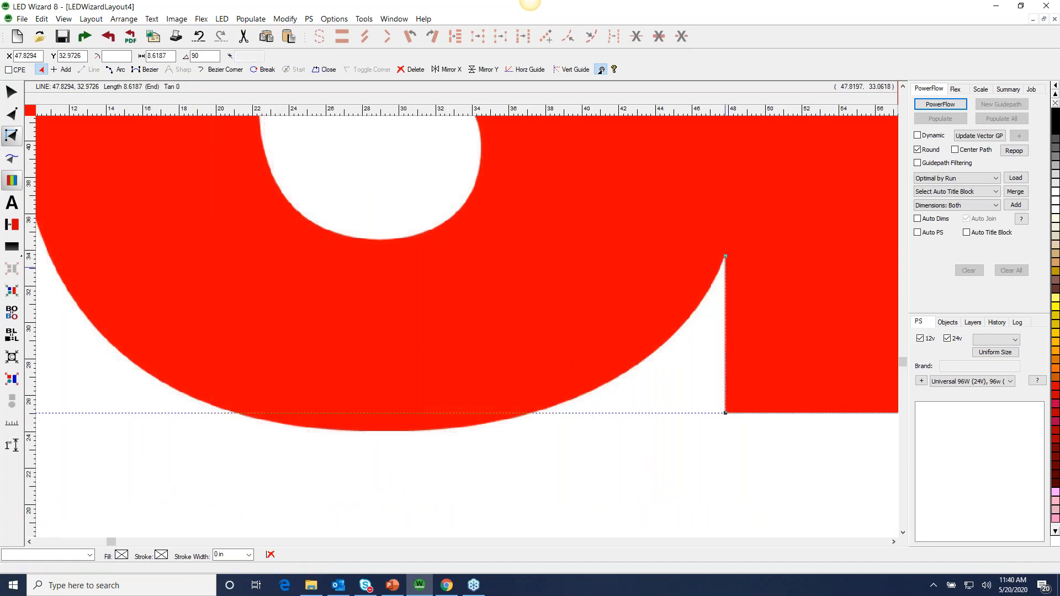
pyautogui.rightClick(658, 349)
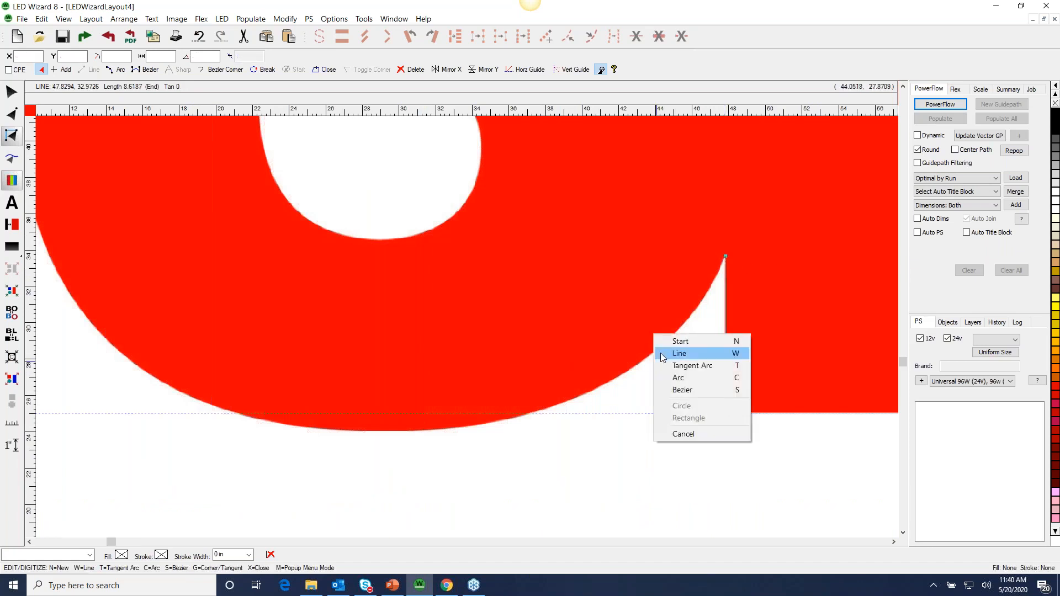
pyautogui.click(677, 379)
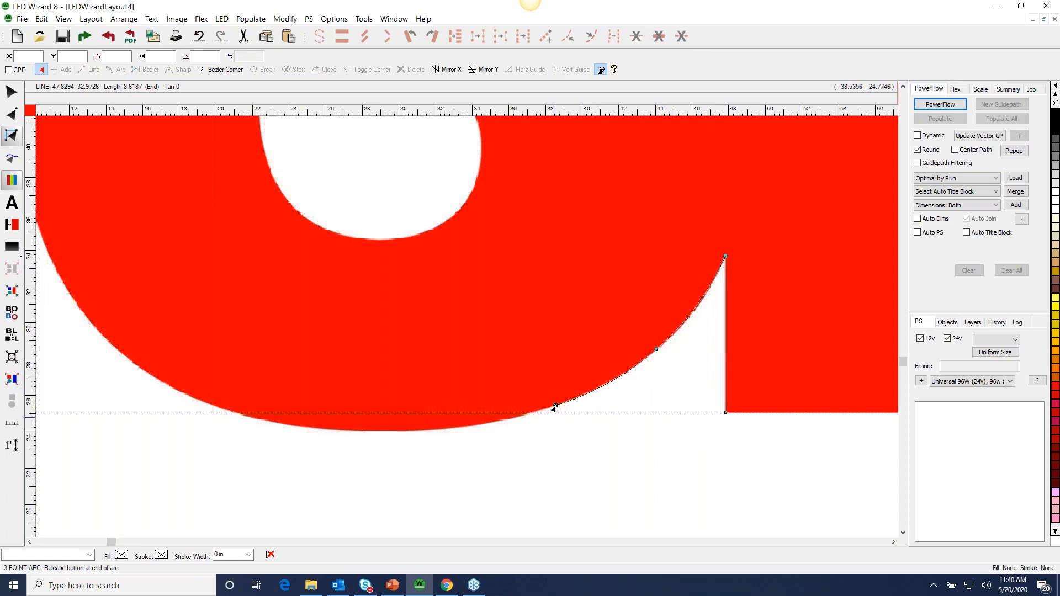
pyautogui.moveTo(555, 408); pyautogui.dragTo(553, 408)
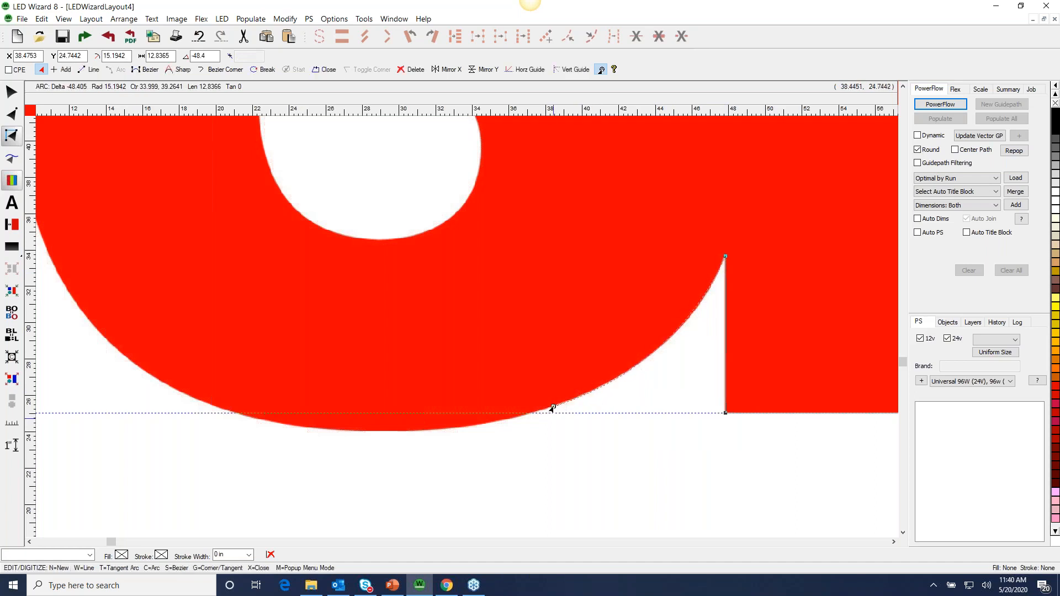
# Step: Continue along the bottom of the 3 with tangent arcs to about 28.17, 23.38 and 22.38, 24.02
pyautogui.rightClick(439, 429)
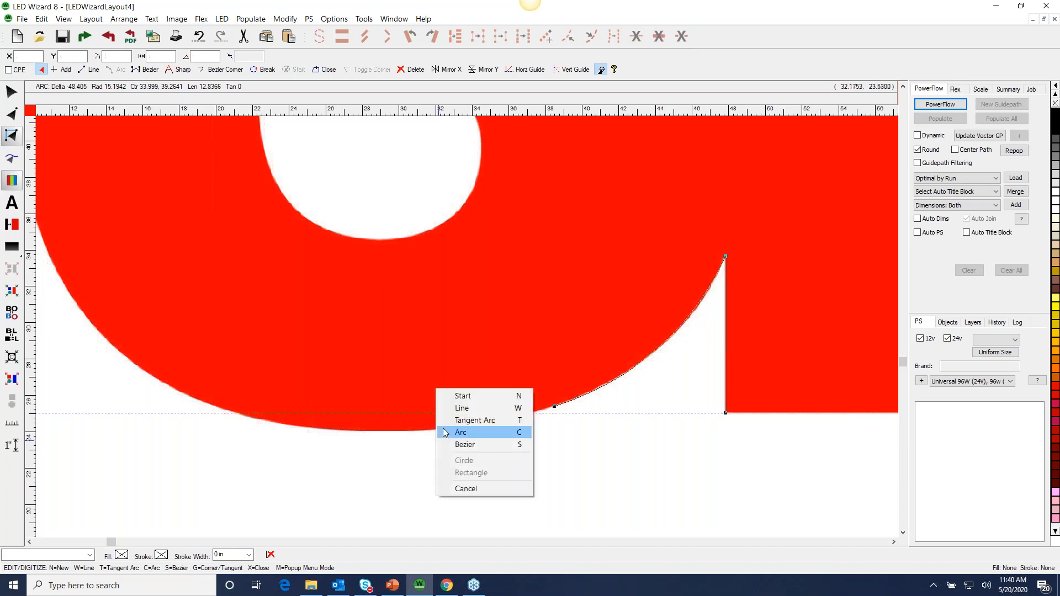
pyautogui.click(474, 420)
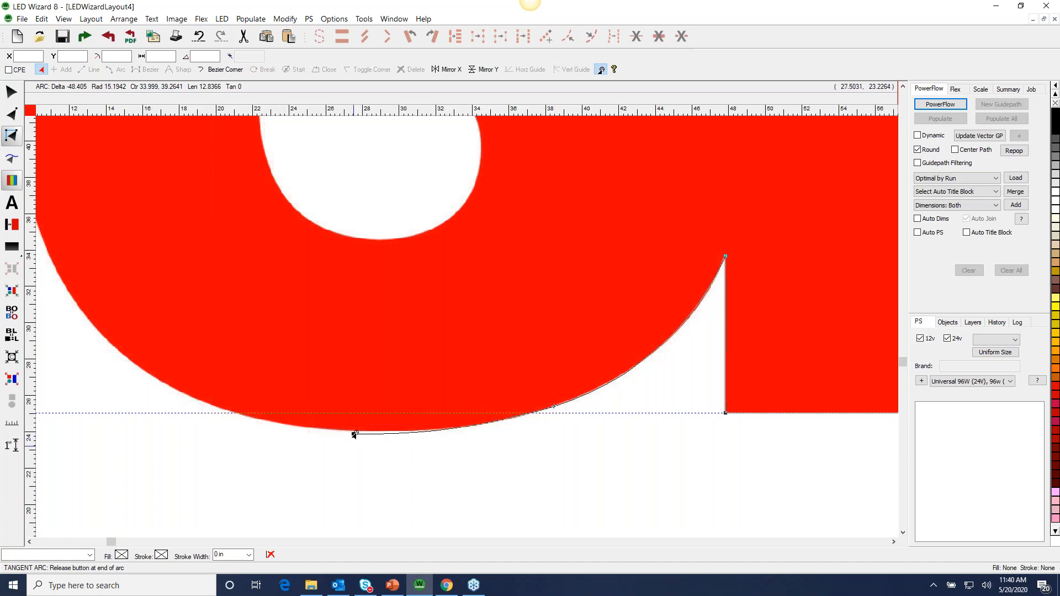
pyautogui.moveTo(365, 433); pyautogui.dragTo(365, 431)
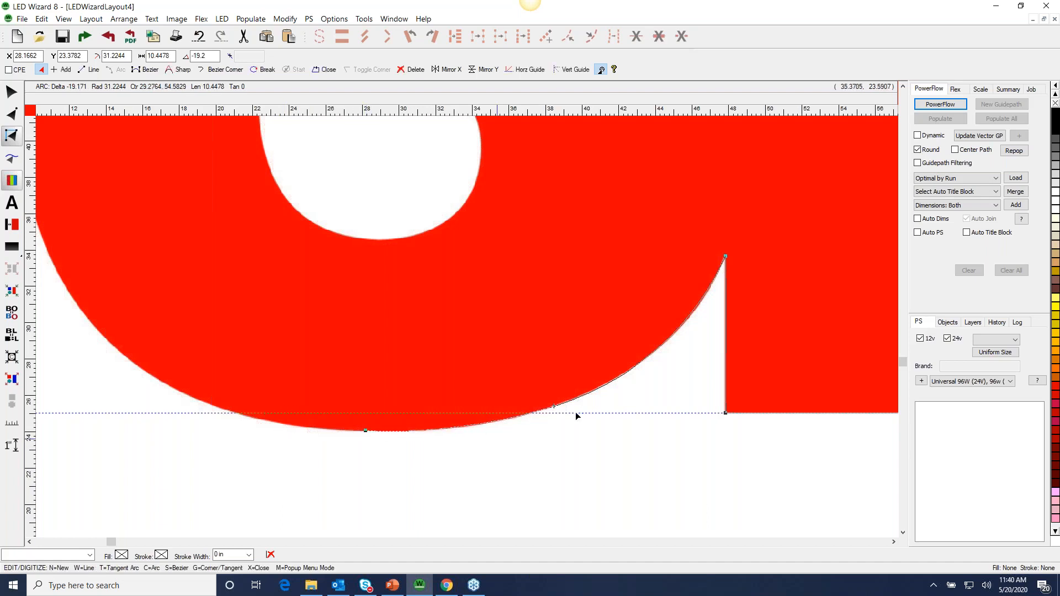
pyautogui.rightClick(262, 421)
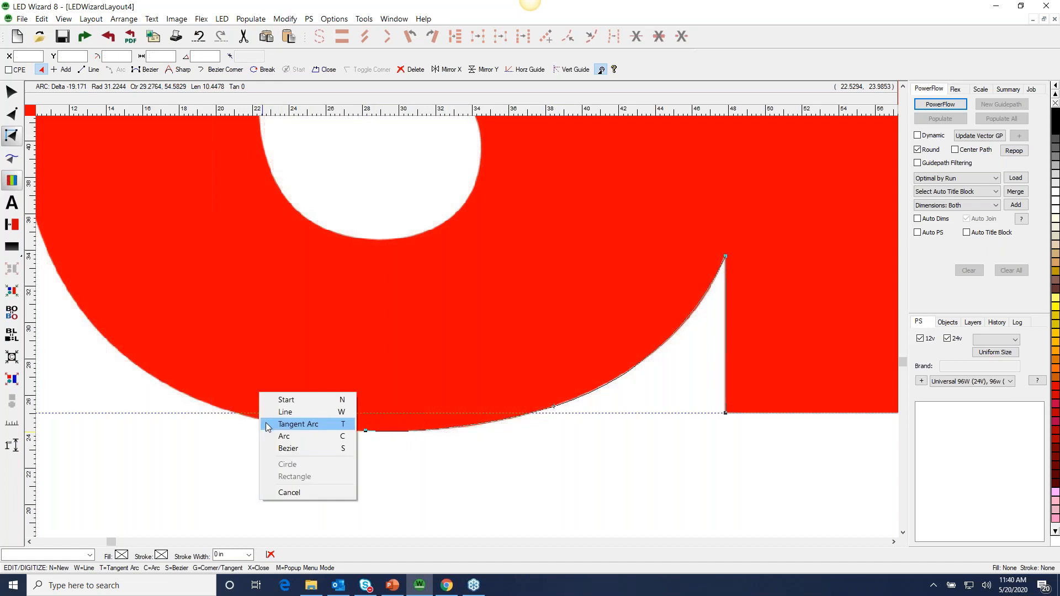
pyautogui.click(266, 422)
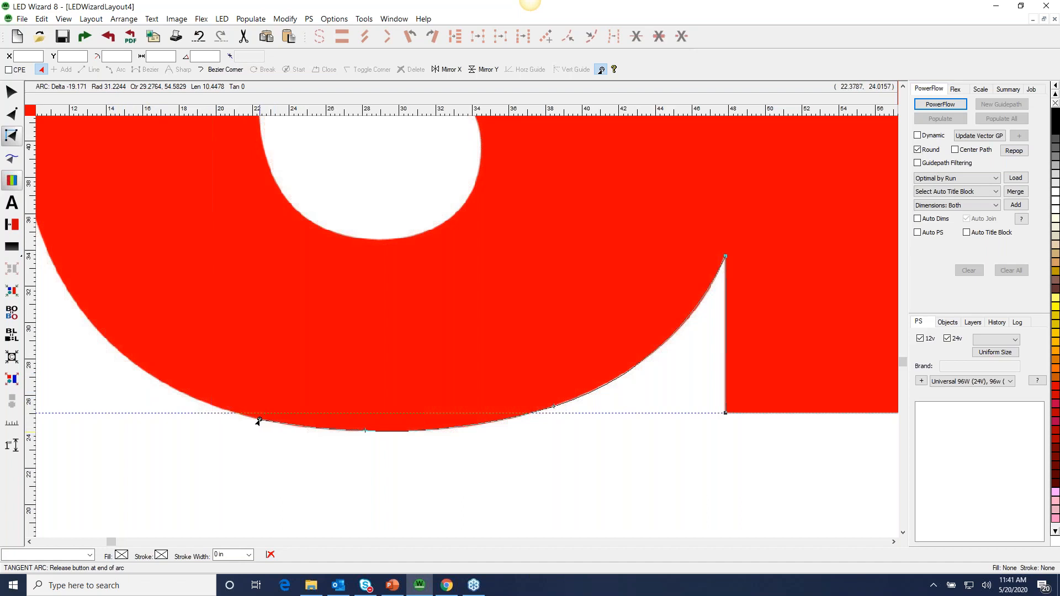
pyautogui.moveTo(258, 421); pyautogui.dragTo(260, 420)
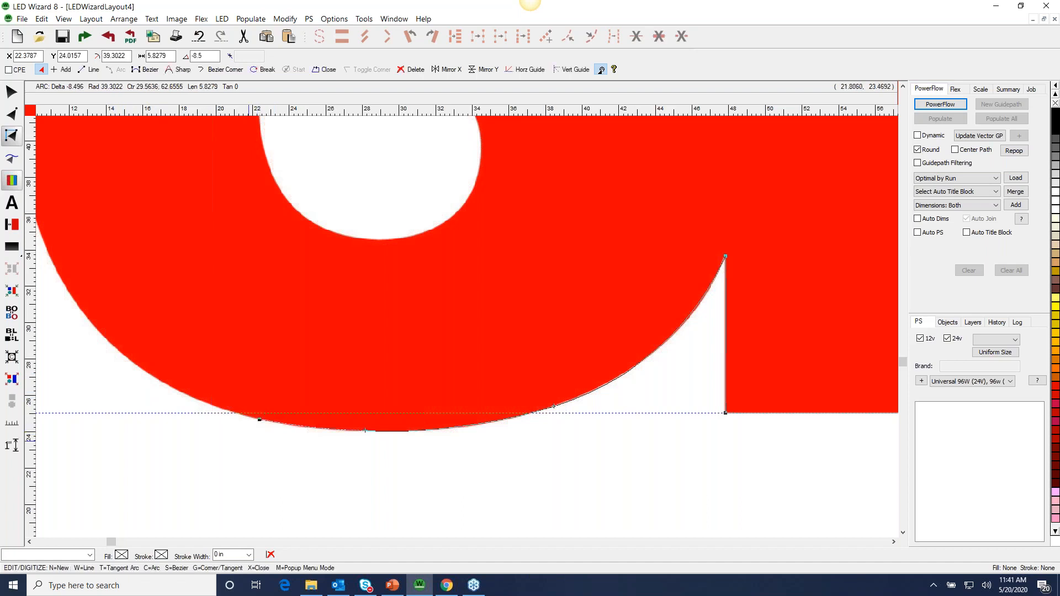
# Step: Add a tangent arc around the 3's lower-left curve, ending at about 12.49, 30.30
pyautogui.rightClick(189, 398)
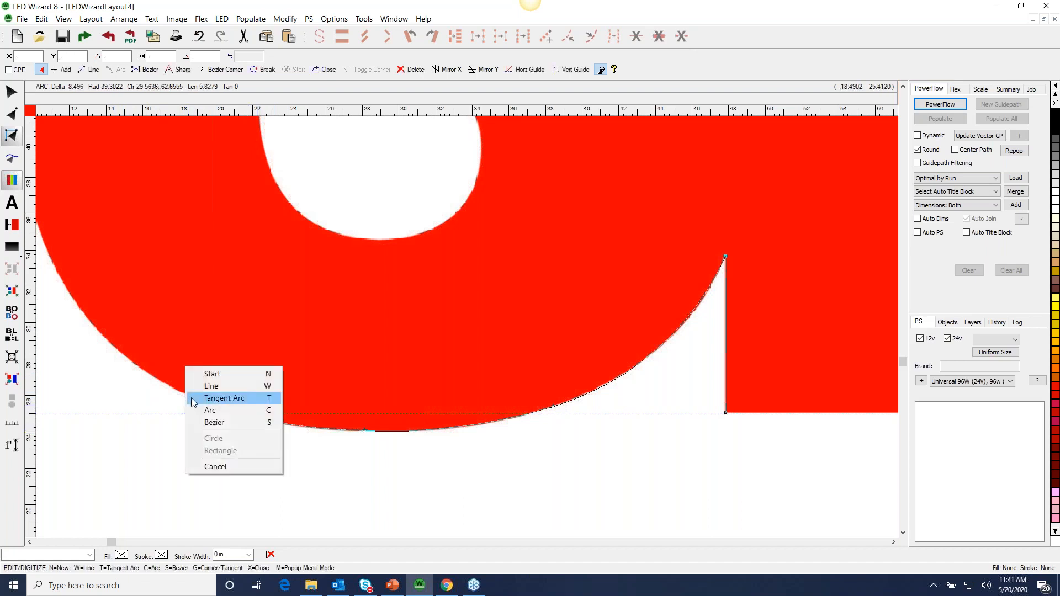
pyautogui.click(192, 398)
pyautogui.moveTo(77, 308)
pyautogui.mouseDown()
pyautogui.moveTo(41, 262)
pyautogui.moveTo(51, 255)
pyautogui.moveTo(79, 305)
pyautogui.mouseUp()
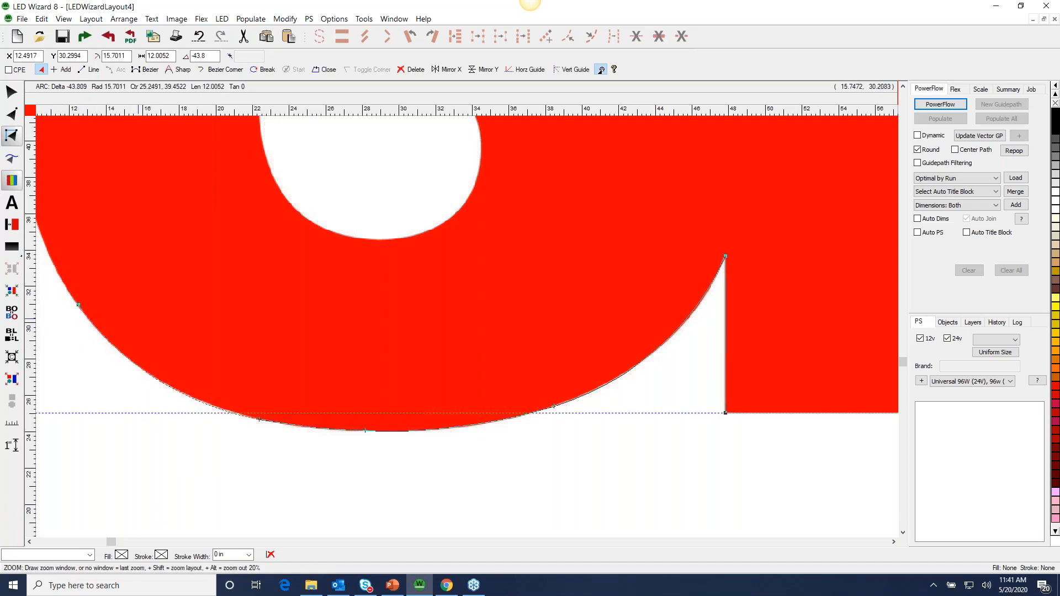
# Step: Draw an arc up the 3's outer left side and fit it to the artwork, ending at the corner at about 9.24, 42.16
pyautogui.keyDown('ctrl'); pyautogui.click(138, 318); pyautogui.keyUp('ctrl')
pyautogui.moveTo(78, 484); pyautogui.dragTo(285, 335)
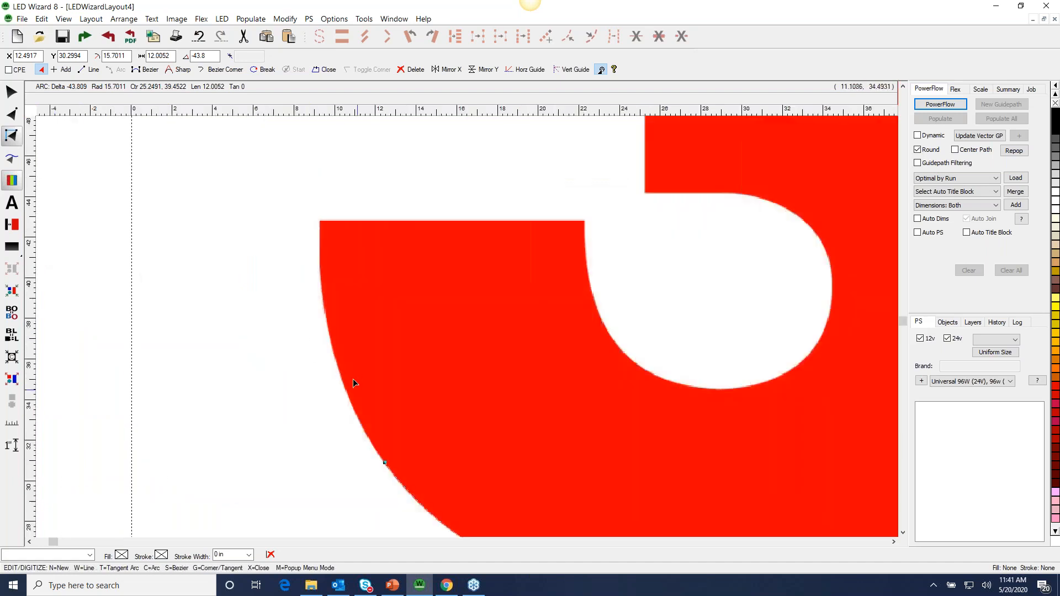
pyautogui.rightClick(345, 380)
pyautogui.click(355, 383)
pyautogui.moveTo(356, 383); pyautogui.dragTo(316, 221)
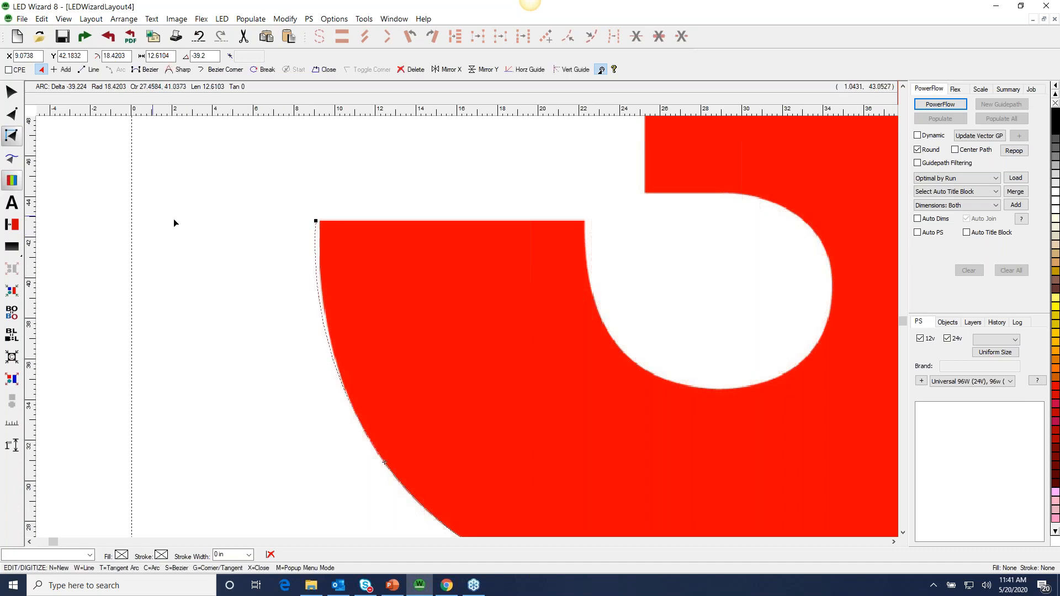
pyautogui.moveTo(316, 221); pyautogui.dragTo(319, 221)
pyautogui.moveTo(326, 330); pyautogui.dragTo(328, 332)
# Step: Move the joint between the 3's two left-side arcs along the outline to about 11.30, 32.23, and select the upper corner point
pyautogui.press('z')
pyautogui.moveTo(282, 358); pyautogui.dragTo(521, 558)
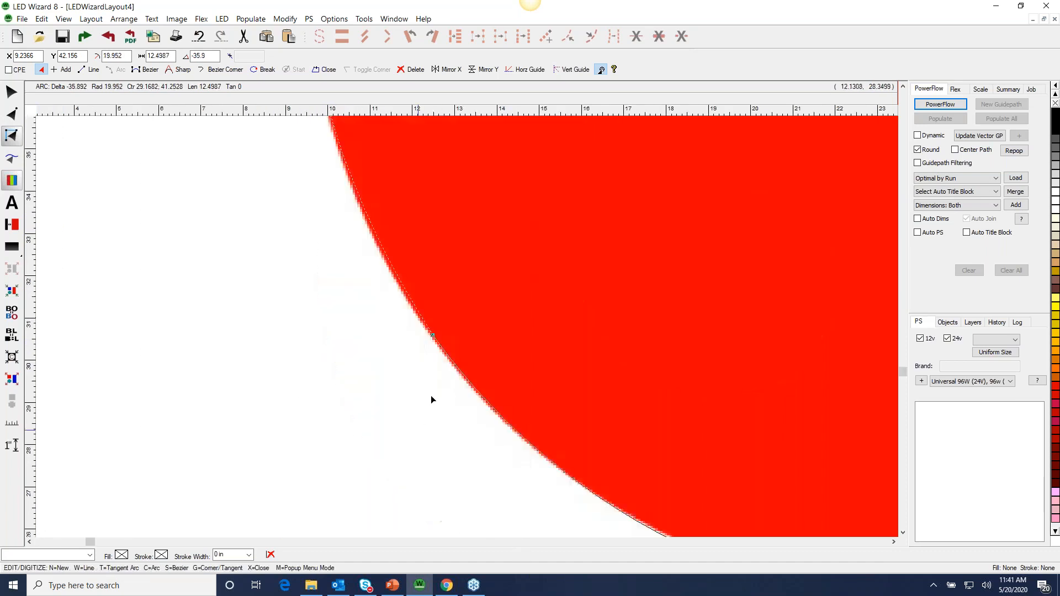
pyautogui.moveTo(434, 335); pyautogui.dragTo(408, 305)
pyautogui.moveTo(385, 254); pyautogui.dragTo(504, 427)
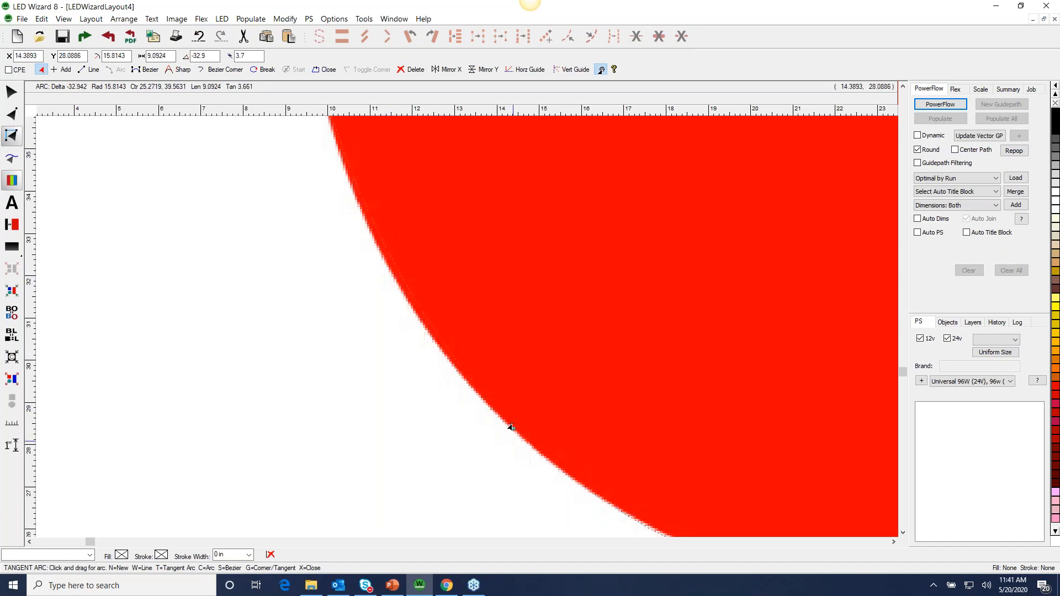
pyautogui.moveTo(409, 297); pyautogui.dragTo(384, 255)
pyautogui.scroll(-2, 419, 281)
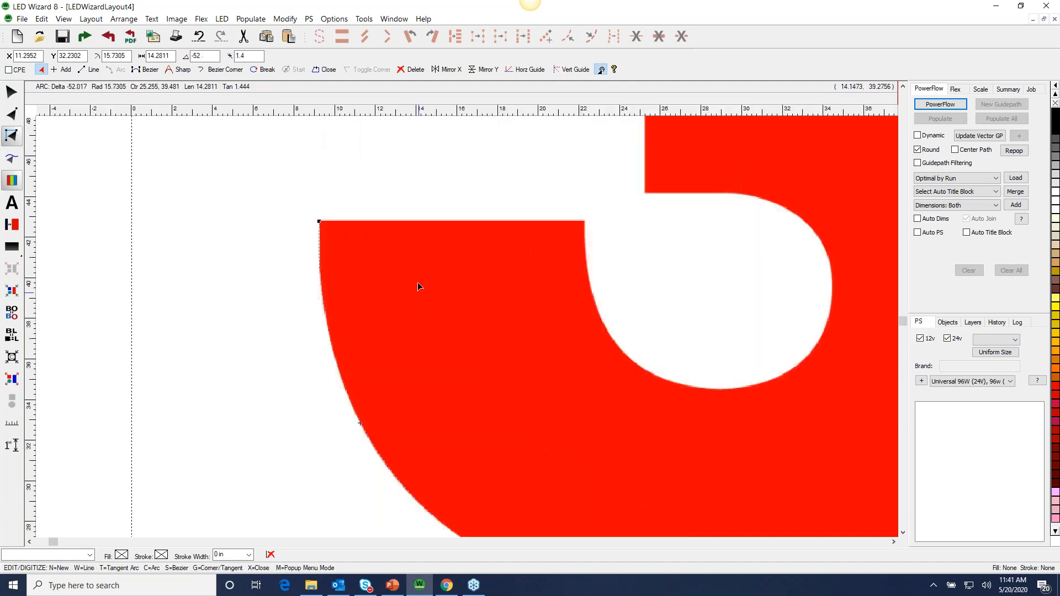
pyautogui.click(319, 221)
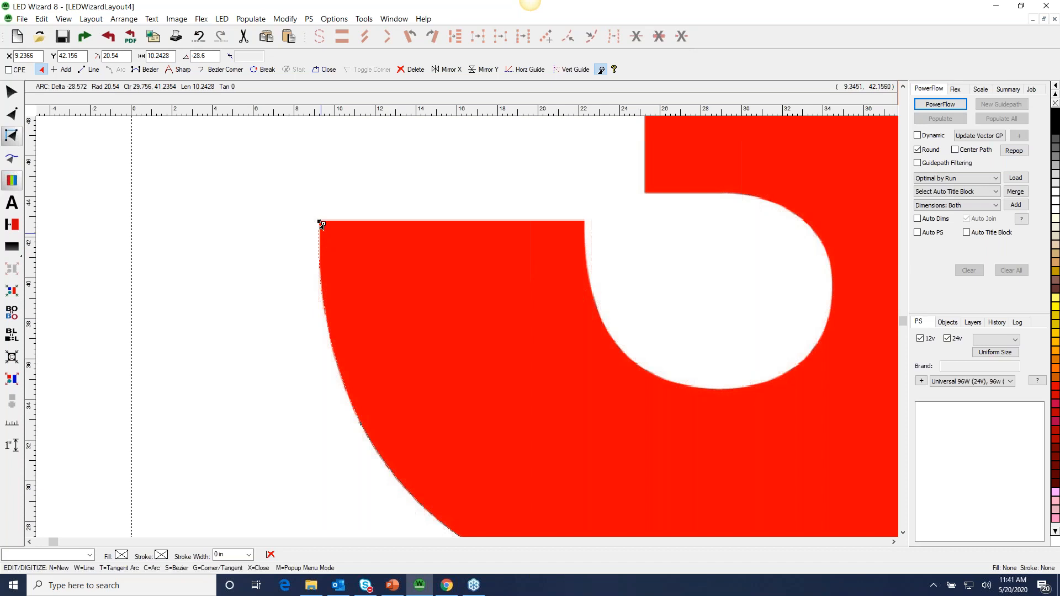
# Step: Add a line across the 3's lower-left stroke end to about 22.23, 42.16, and an arc down the inner curve
pyautogui.rightClick(586, 224)
pyautogui.click(611, 211)
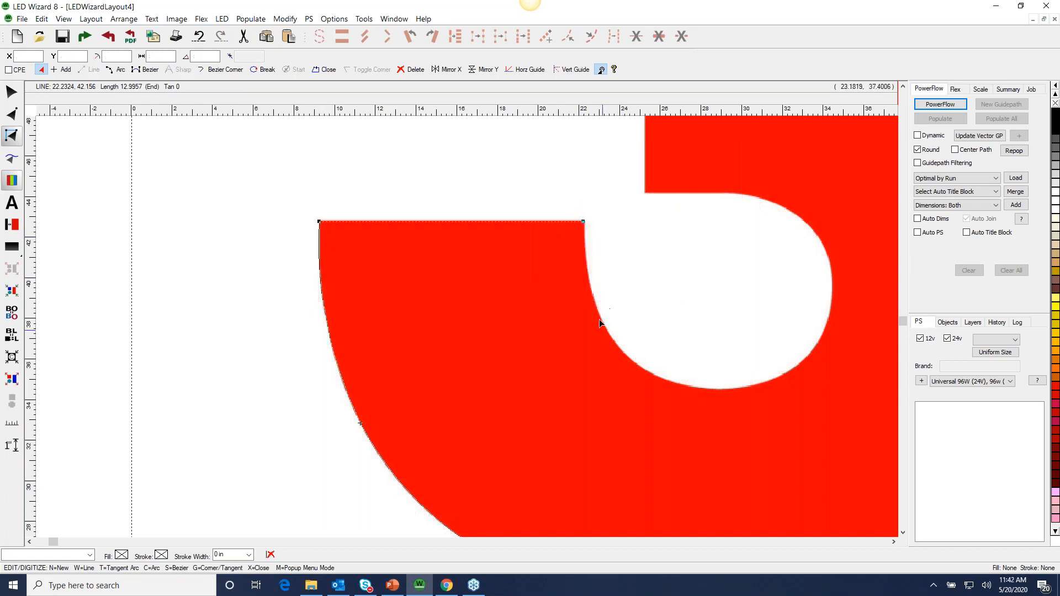
pyautogui.rightClick(591, 290)
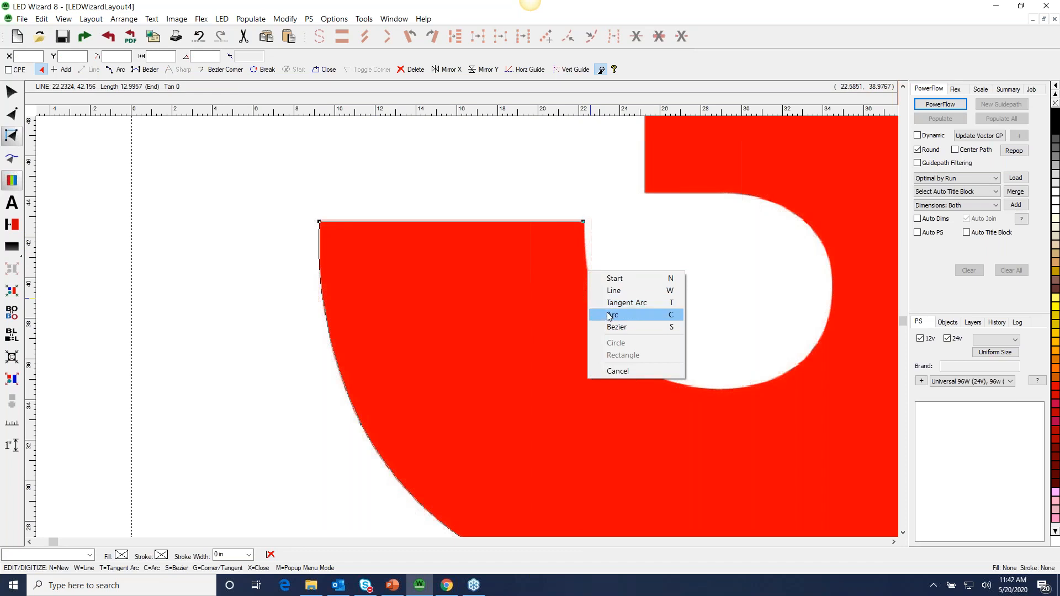
pyautogui.click(608, 316)
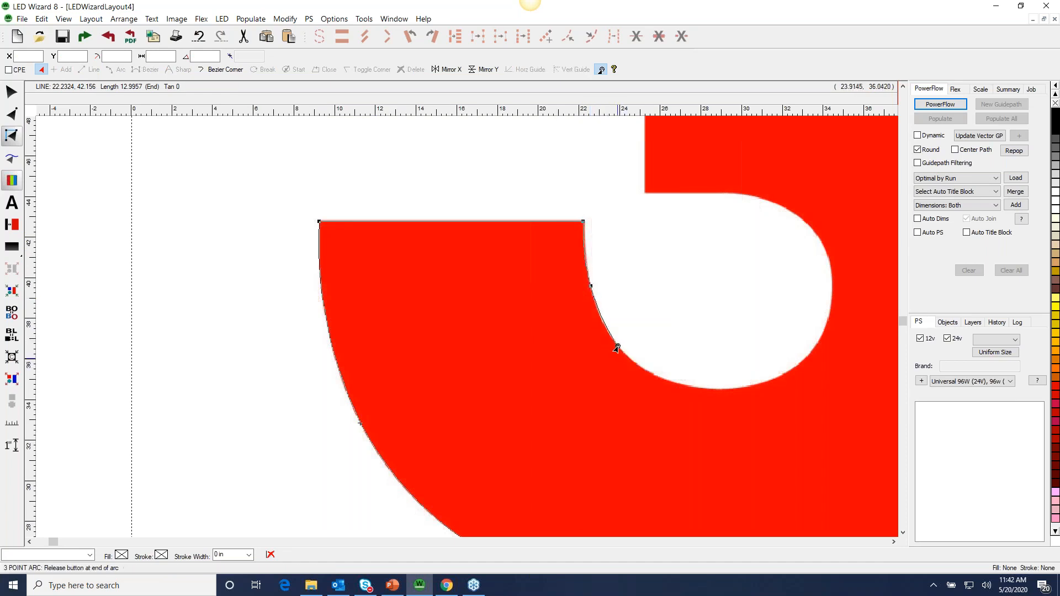
pyautogui.click(617, 347)
# Step: Add a tangent arc to about 27.03, 34.11, fit it to the inner curve, and move its starting joint to about 23.29, 36.99
pyautogui.rightClick(671, 381)
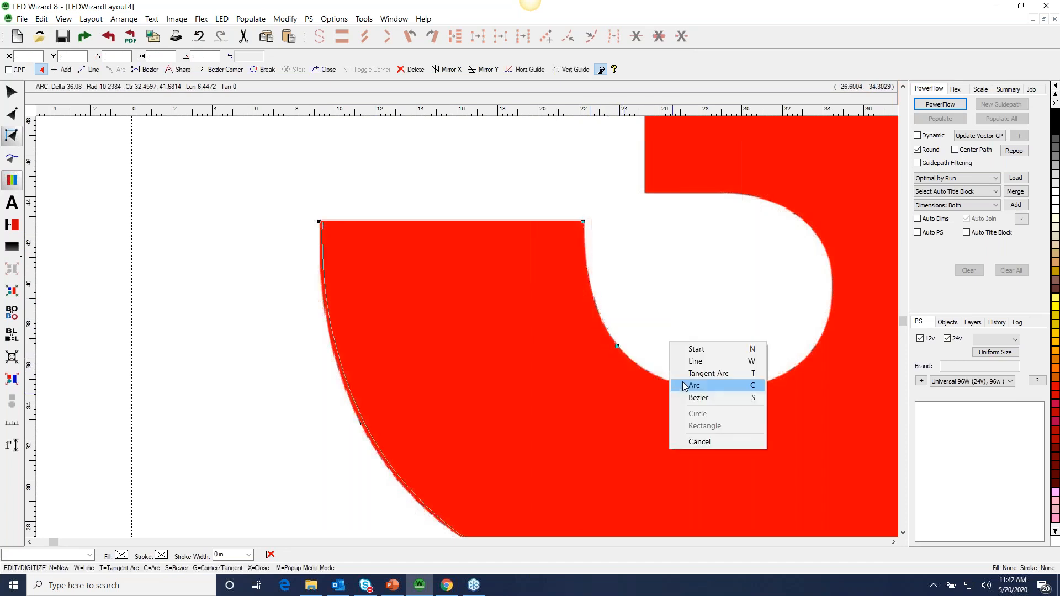
pyautogui.click(696, 374)
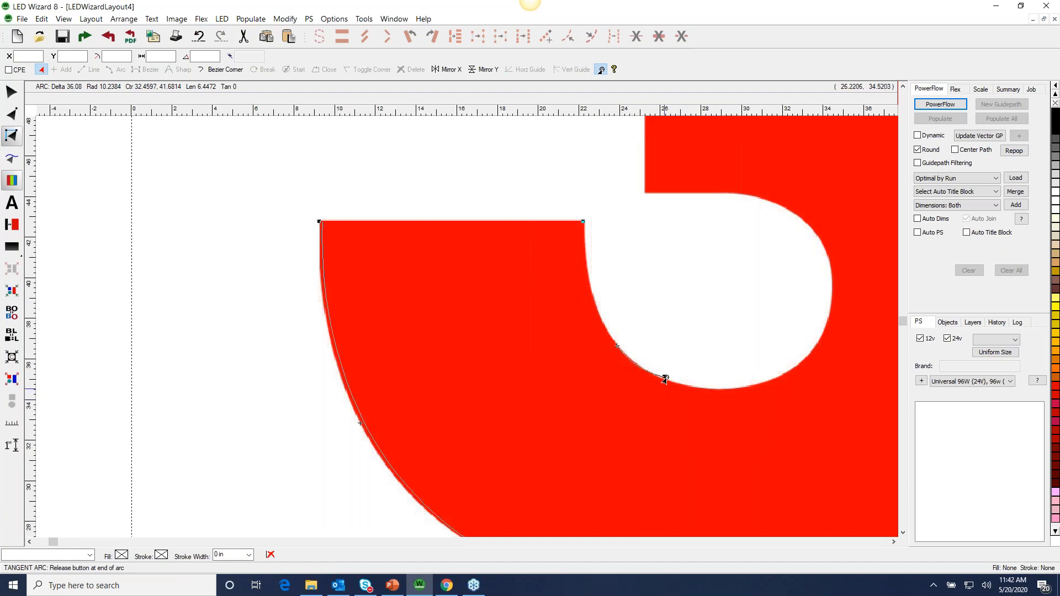
pyautogui.click(681, 386)
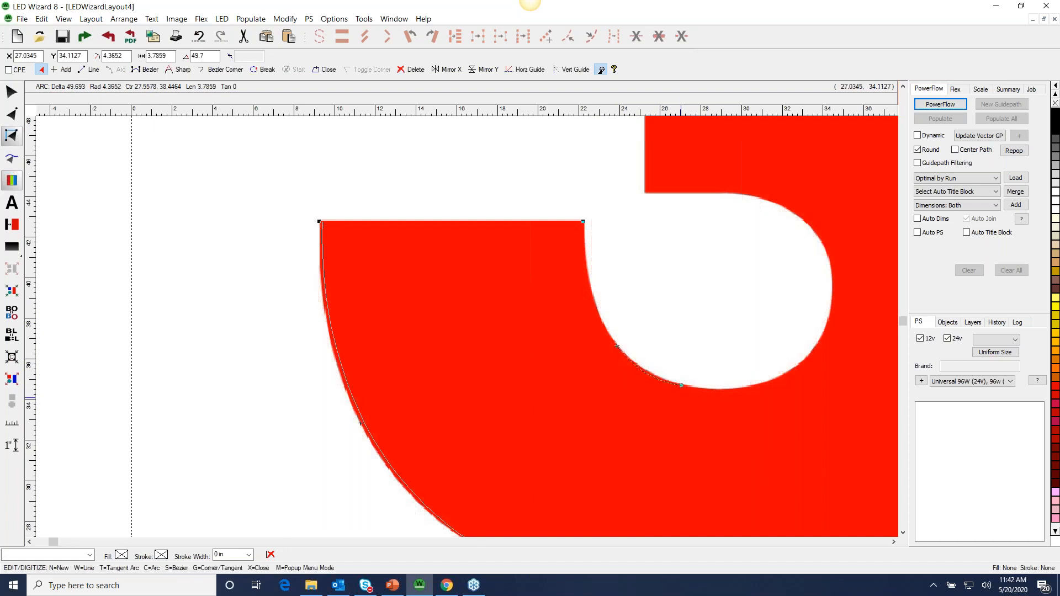
pyautogui.press('z')
pyautogui.moveTo(591, 406); pyautogui.dragTo(739, 291)
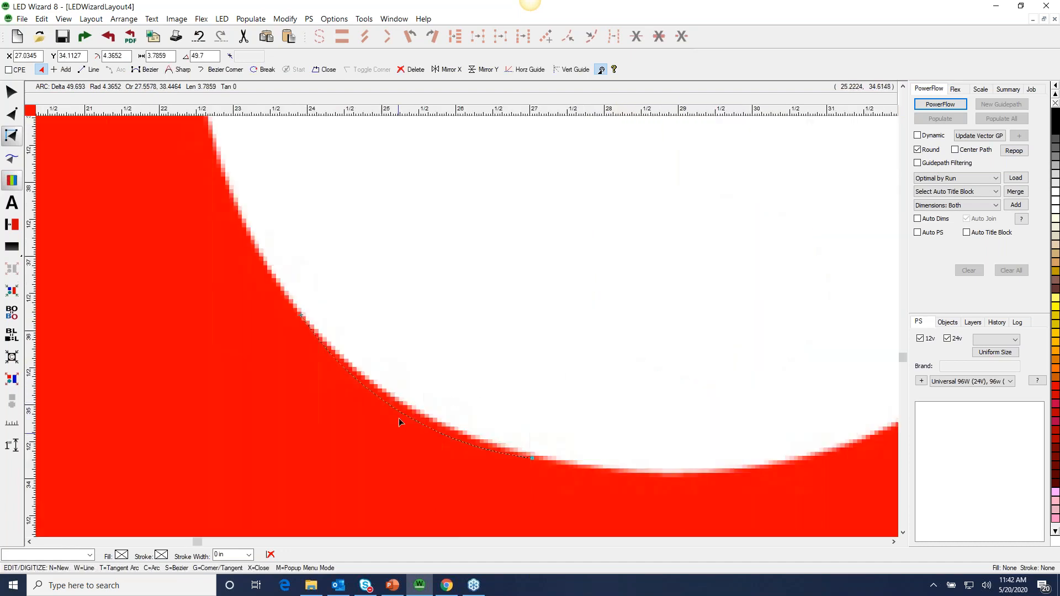
pyautogui.moveTo(402, 411); pyautogui.dragTo(407, 408)
pyautogui.moveTo(300, 316); pyautogui.dragTo(255, 246)
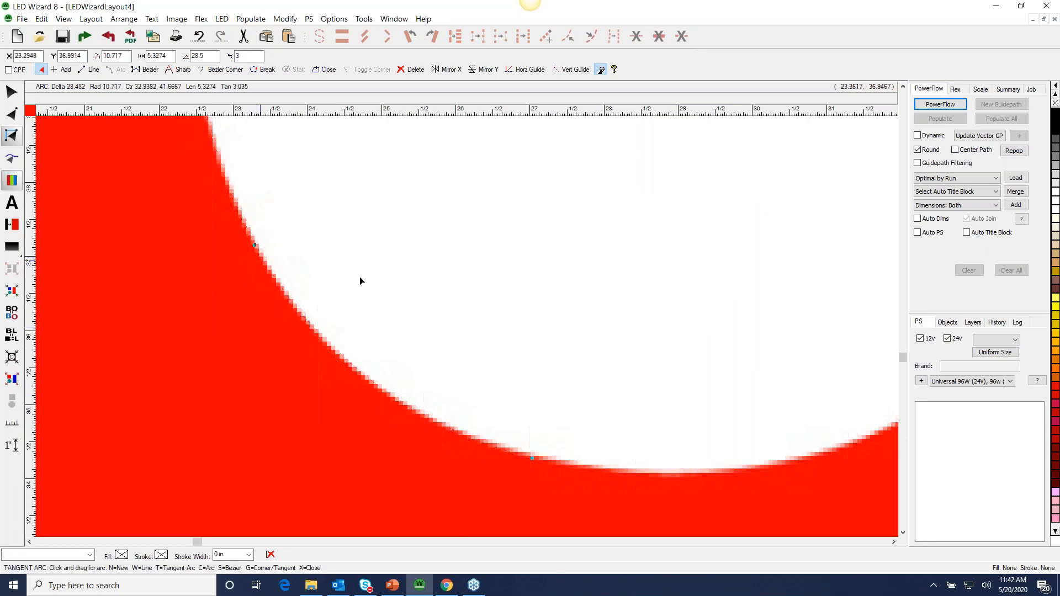
pyautogui.press('z')
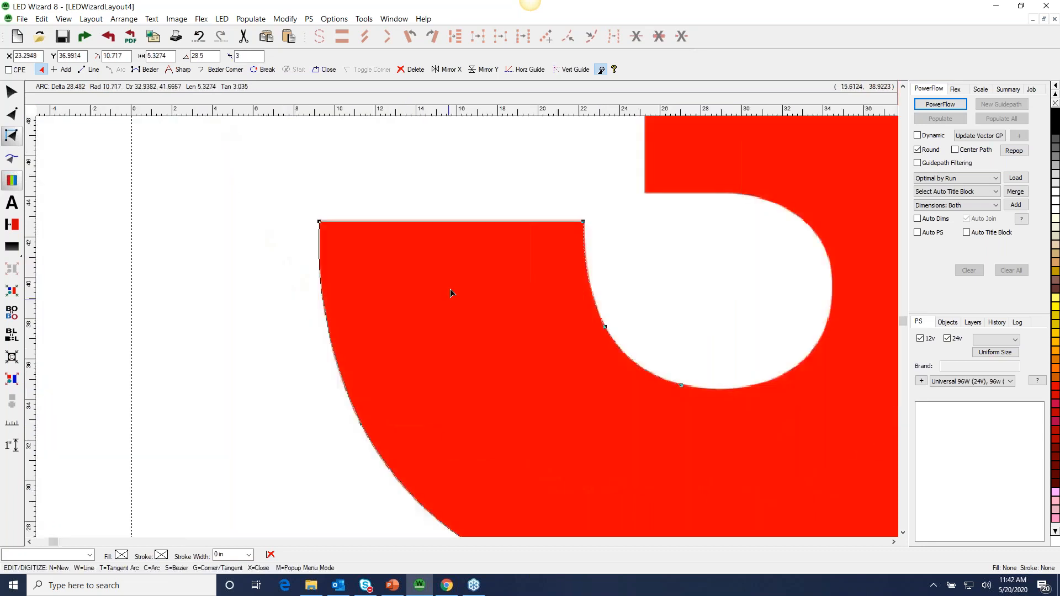
# Step: Draw arcs along the bottom of the 3's lower opening to about 33.00, 35.31 and up around its outer side
pyautogui.rightClick(772, 380)
pyautogui.click(782, 396)
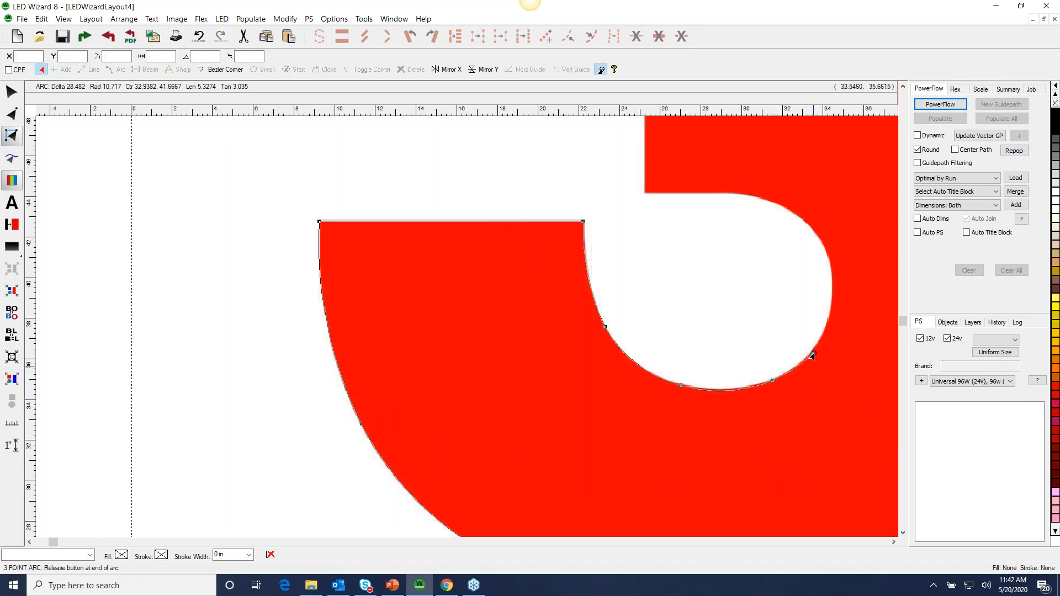
pyautogui.moveTo(805, 362); pyautogui.dragTo(802, 361)
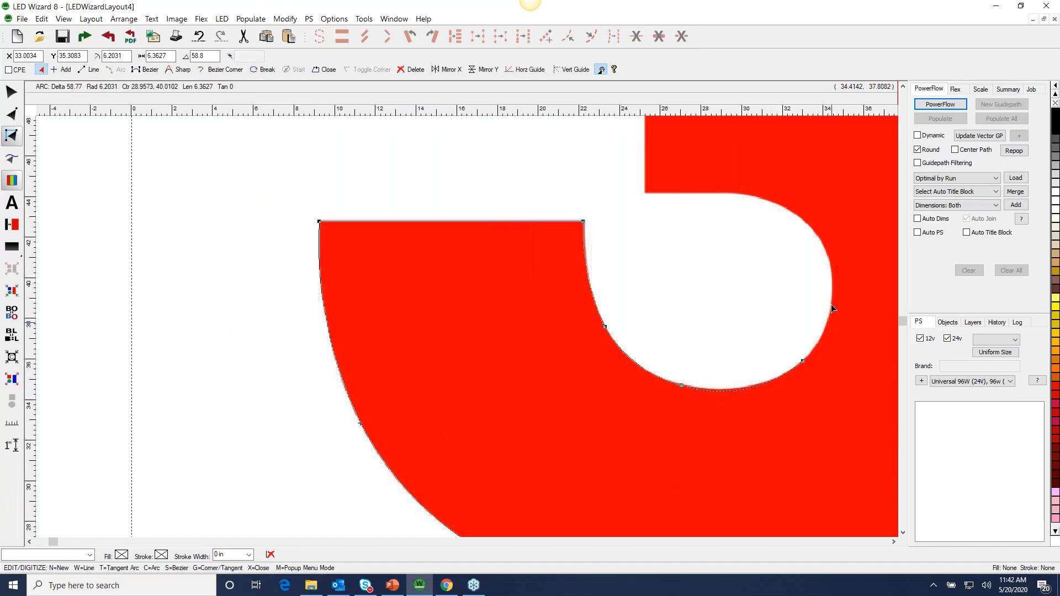
pyautogui.rightClick(831, 296)
pyautogui.click(836, 300)
pyautogui.moveTo(836, 299); pyautogui.dragTo(827, 253)
# Step: Close off the lower opening's upper curve with an arc to about 29.50, 43.51 and a line to the corner at 25.27, 43.51
pyautogui.rightClick(781, 210)
pyautogui.click(784, 209)
pyautogui.moveTo(784, 209); pyautogui.dragTo(723, 196)
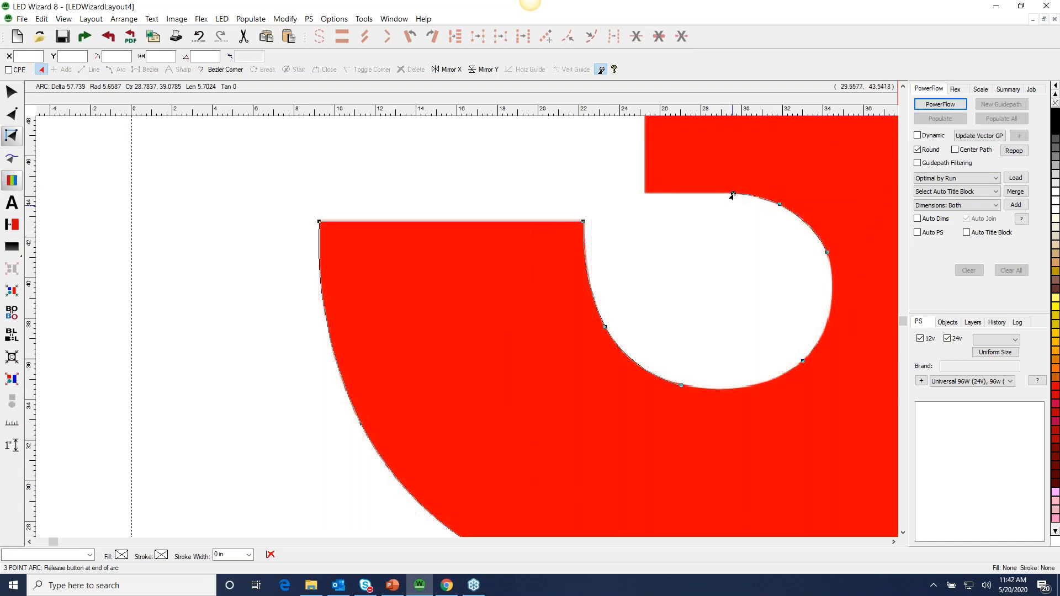
pyautogui.moveTo(737, 197); pyautogui.dragTo(731, 195)
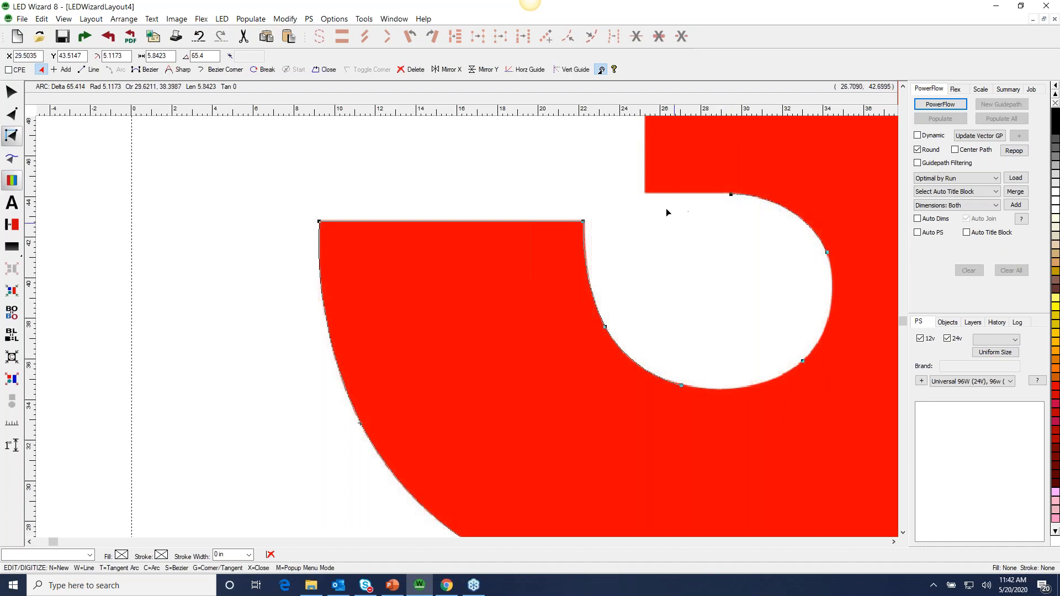
pyautogui.rightClick(647, 198)
pyautogui.click(660, 173)
pyautogui.press('F4')
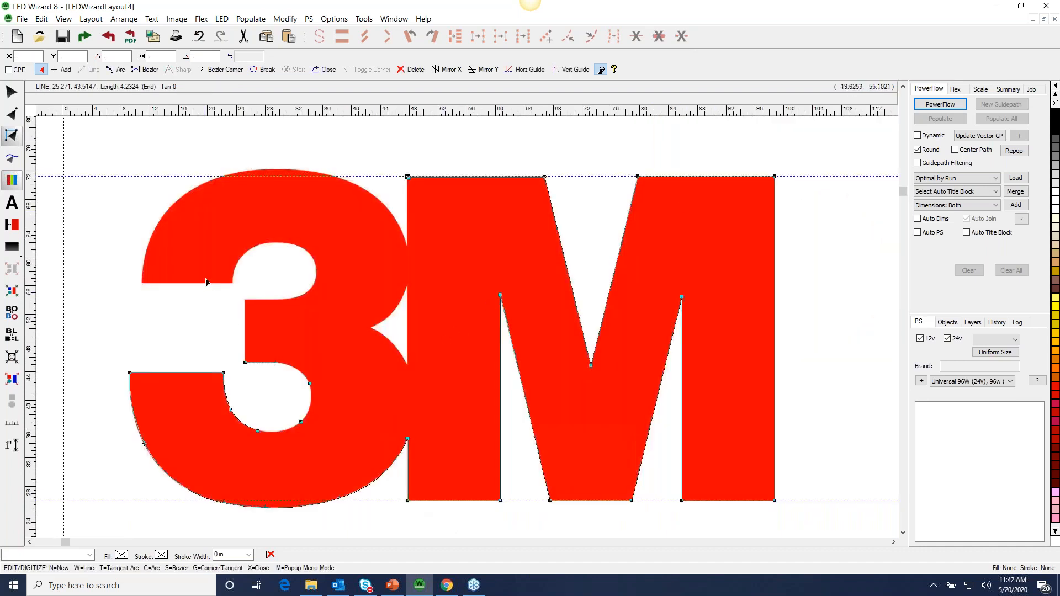
# Step: Add a line up the short vertical edge between the 3's two openings to its upper inside corner
pyautogui.press('F2')
pyautogui.moveTo(206, 279); pyautogui.dragTo(453, 462)
pyautogui.rightClick(277, 167)
pyautogui.click(281, 173)
pyautogui.press('F4')
# Step: Move the digitized 3M outline up off the artwork to about X 8.00, Y 72.99, and deselect it
pyautogui.click(11, 92)
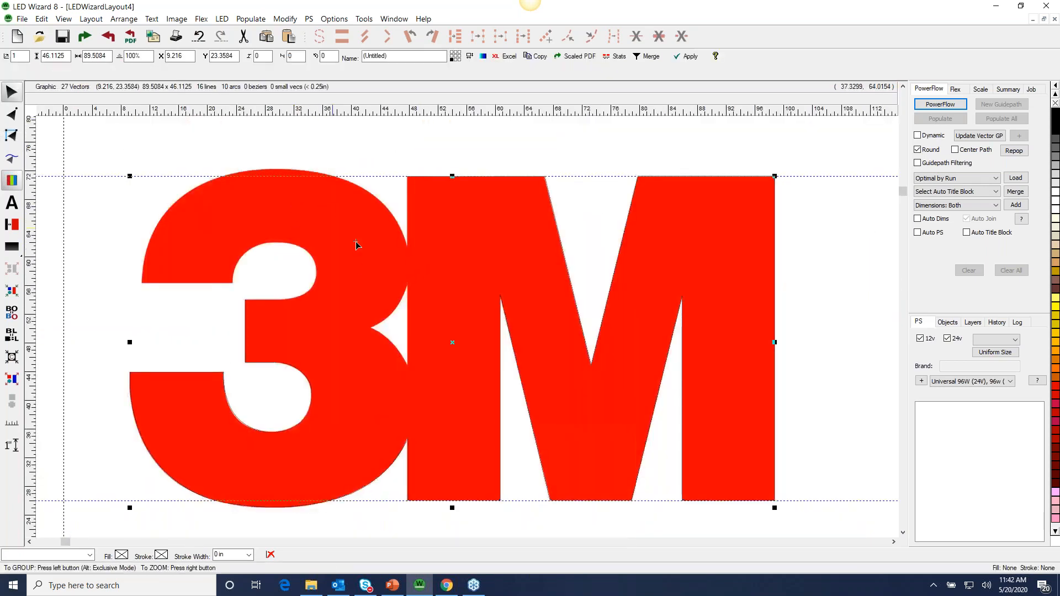
pyautogui.moveTo(440, 352); pyautogui.dragTo(600, 302)
pyautogui.moveTo(543, 323); pyautogui.dragTo(441, 146)
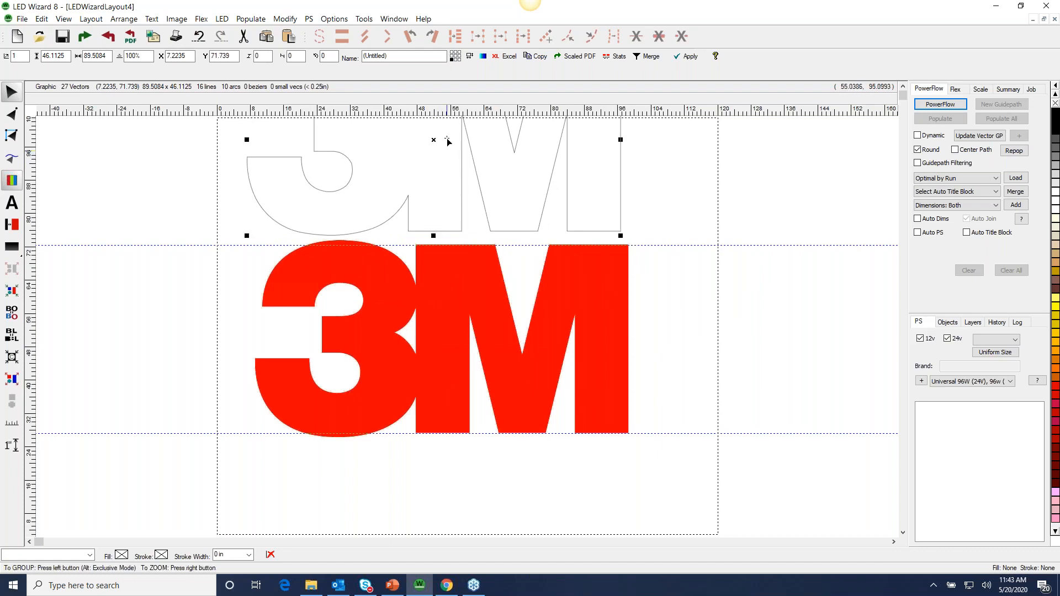
pyautogui.rightClick(437, 137)
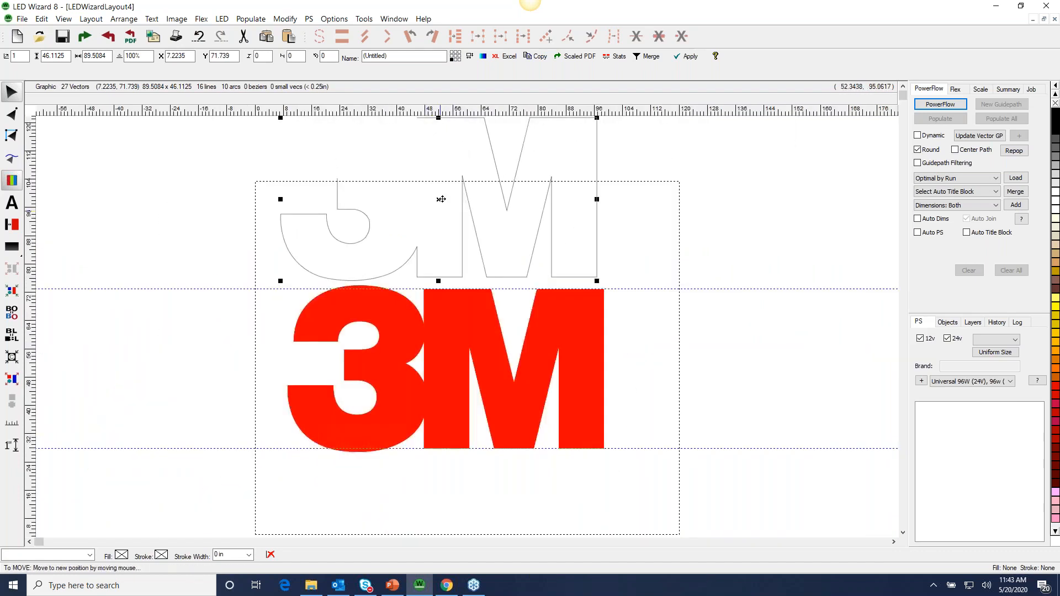
pyautogui.moveTo(432, 151); pyautogui.dragTo(448, 204)
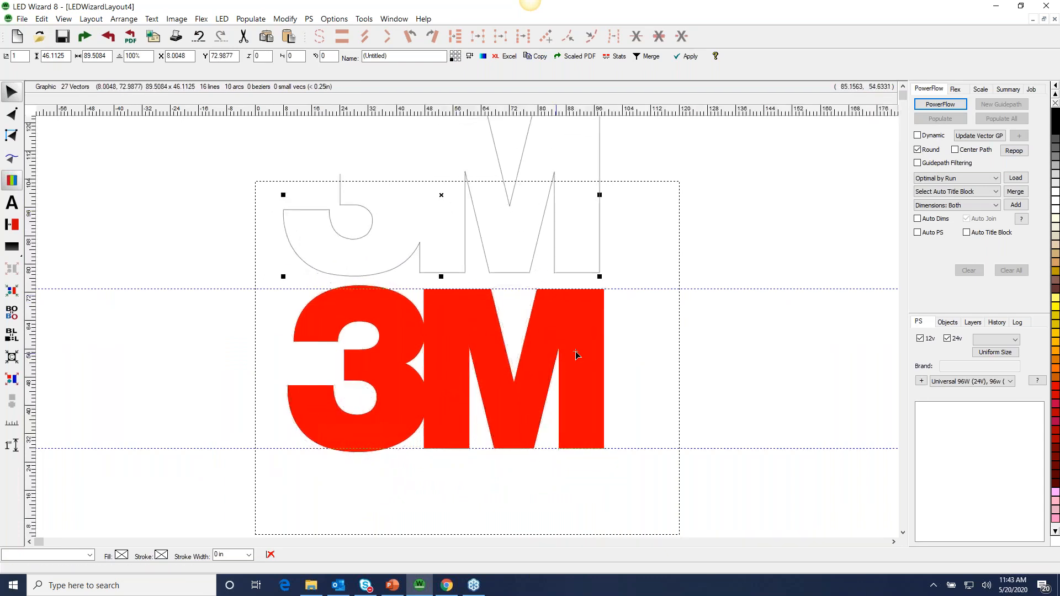
pyautogui.click(641, 377)
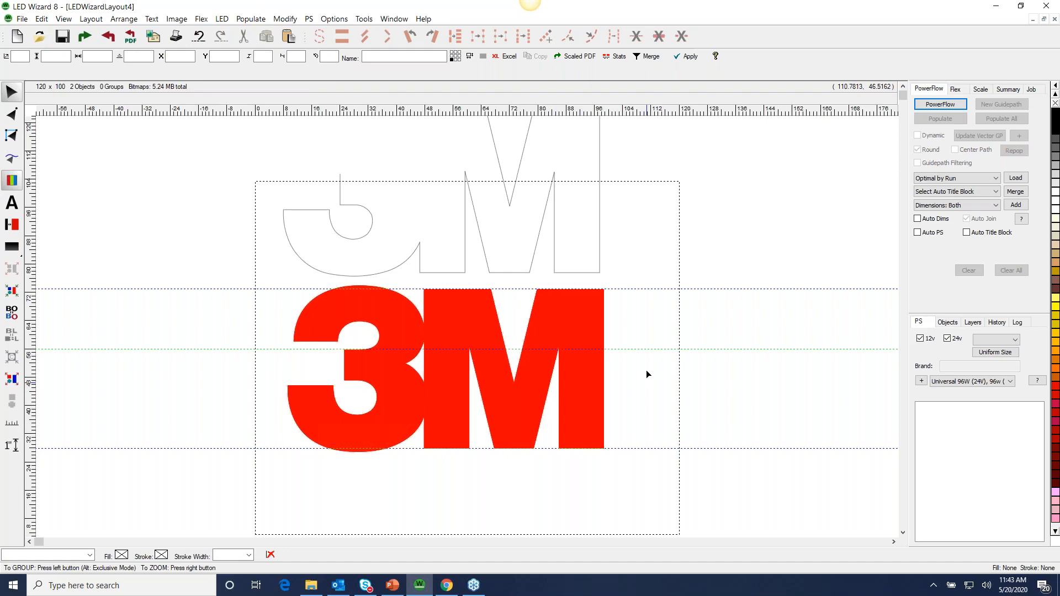
# Step: Create a new layout and import cleaners.JPG from the Raster Images folder
pyautogui.click(16, 38)
pyautogui.click(84, 38)
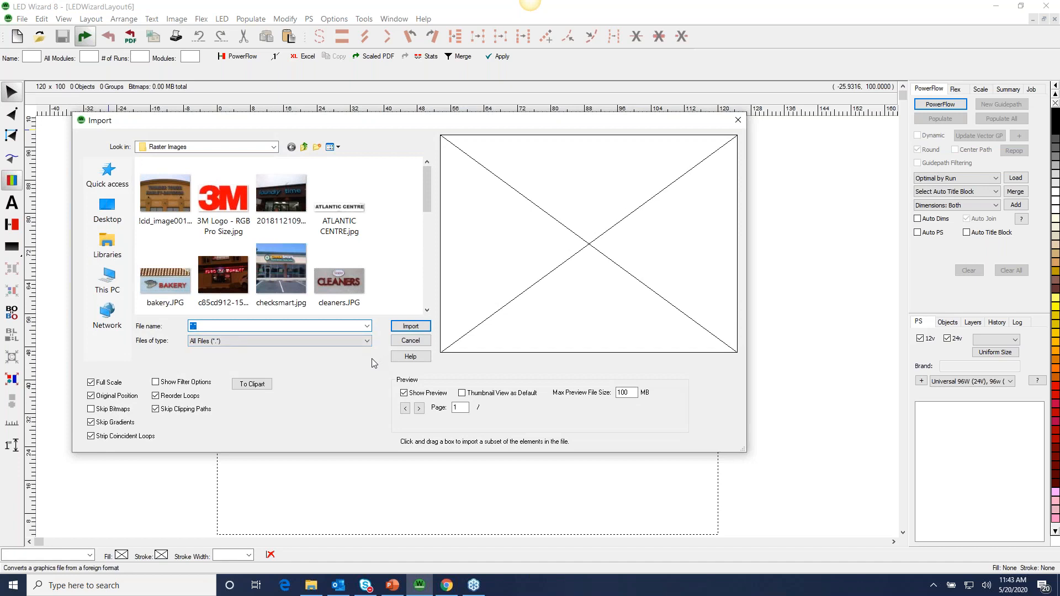
pyautogui.click(333, 282)
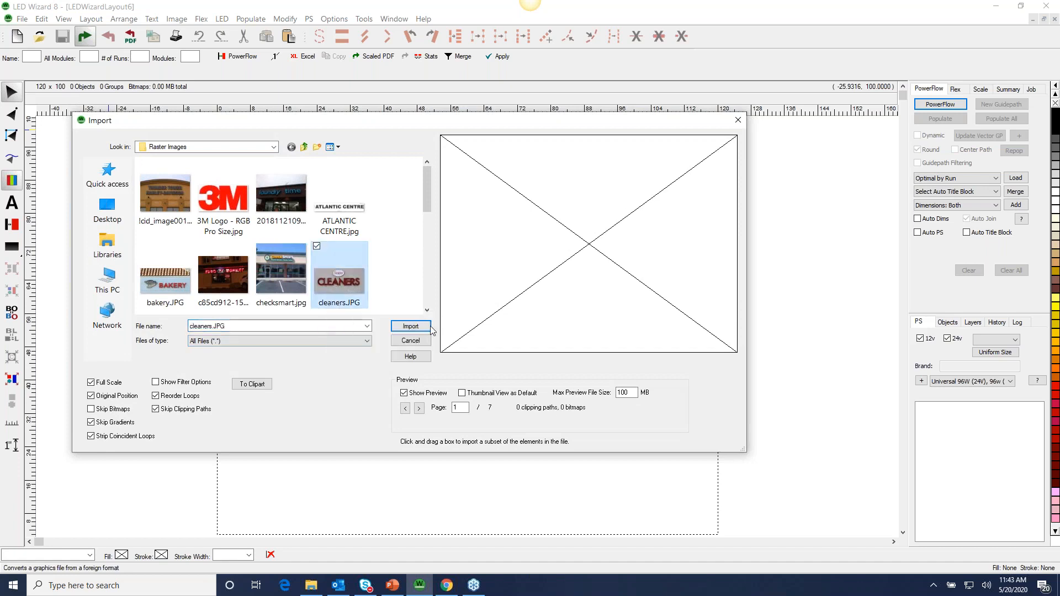
pyautogui.click(411, 326)
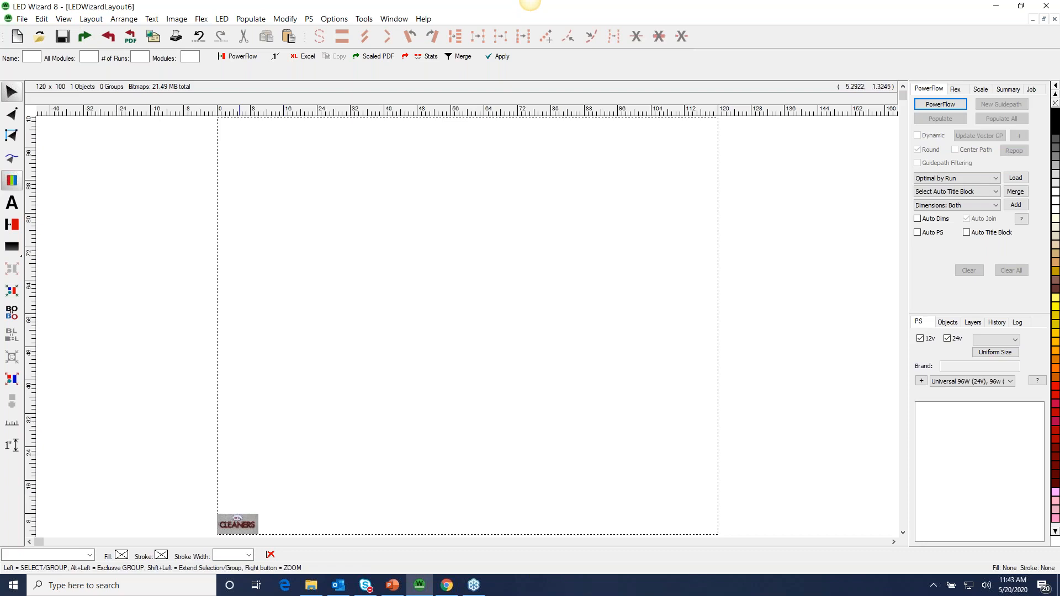
# Step: Enlarge the cleaners photo to about 162.9 by 81.4 in and reposition it over the layout area
pyautogui.moveTo(257, 523); pyautogui.dragTo(748, 261)
pyautogui.moveTo(550, 309); pyautogui.dragTo(553, 211)
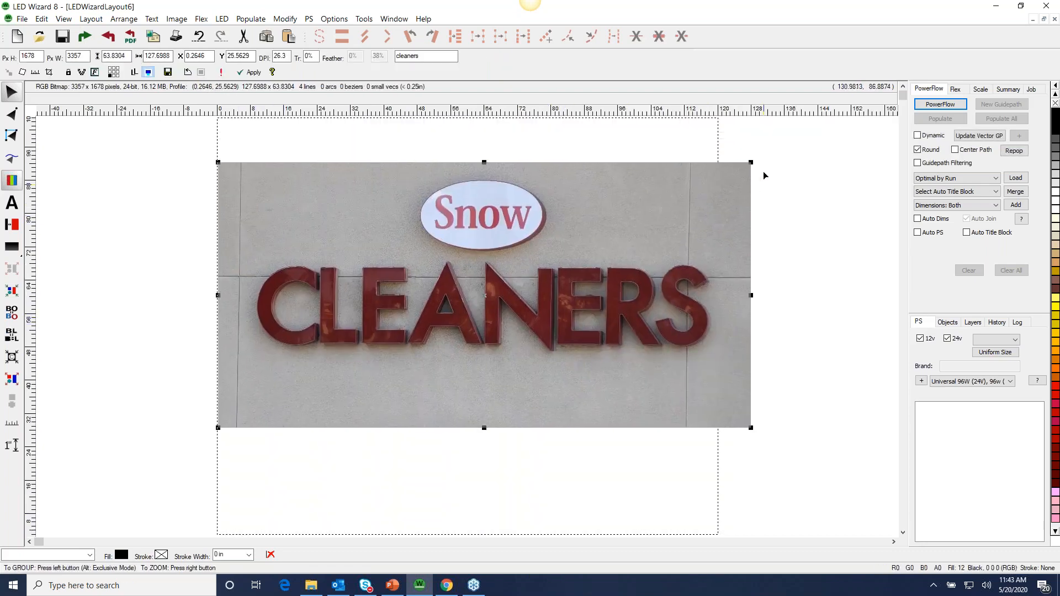
pyautogui.moveTo(752, 162); pyautogui.dragTo(810, 130)
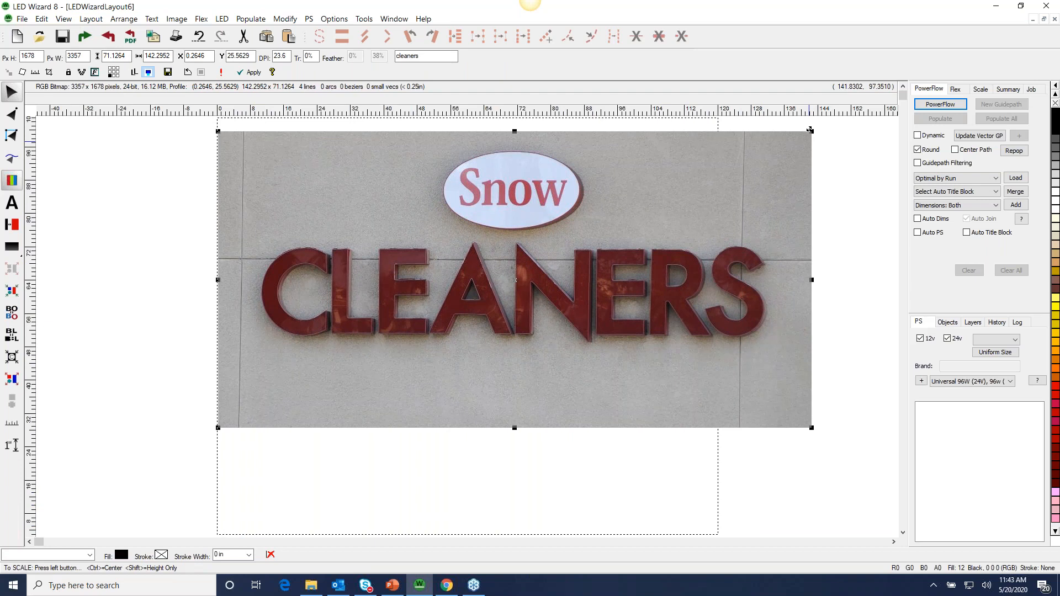
pyautogui.moveTo(597, 325); pyautogui.dragTo(587, 347)
pyautogui.moveTo(795, 154); pyautogui.dragTo(881, 111)
pyautogui.moveTo(455, 322)
pyautogui.mouseDown()
pyautogui.moveTo(428, 320)
pyautogui.moveTo(442, 331)
pyautogui.mouseUp()
# Step: Measure the height of the first letter E in the CLEANERS photo
pyautogui.moveTo(345, 221); pyautogui.dragTo(543, 377)
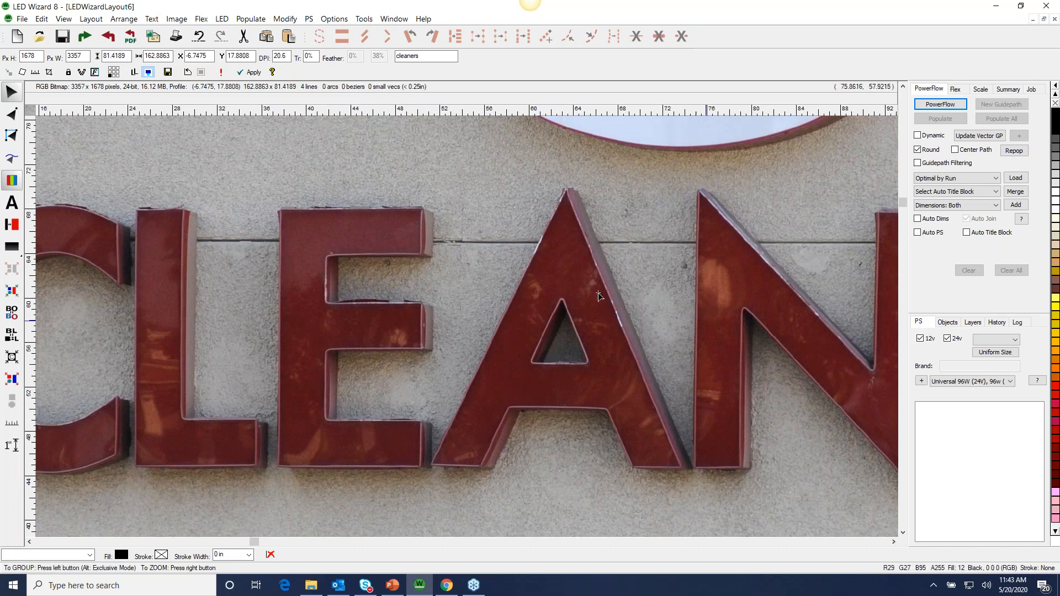
pyautogui.click(12, 423)
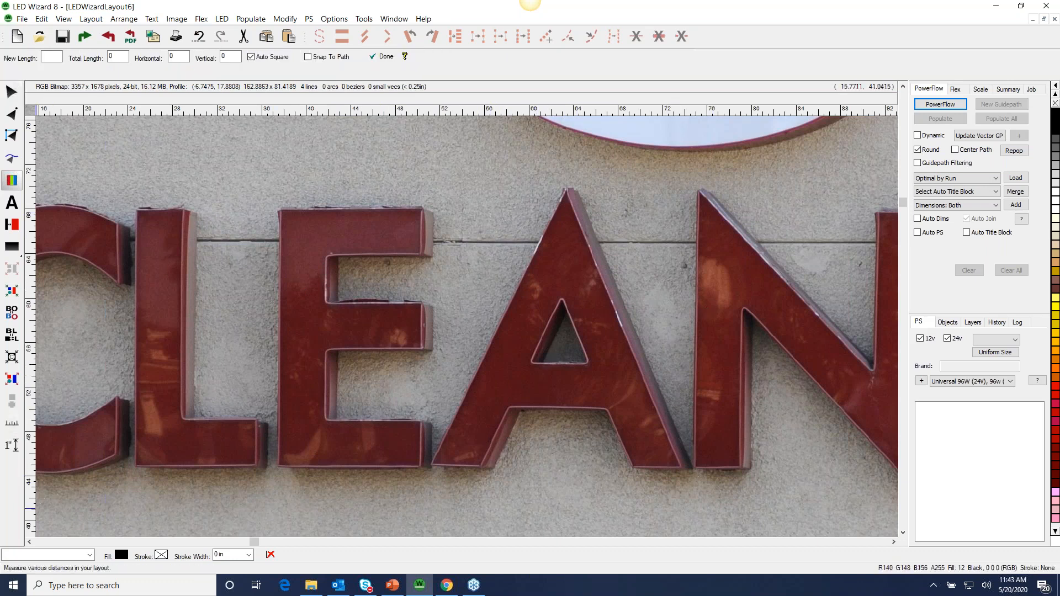
pyautogui.moveTo(319, 467); pyautogui.dragTo(318, 211)
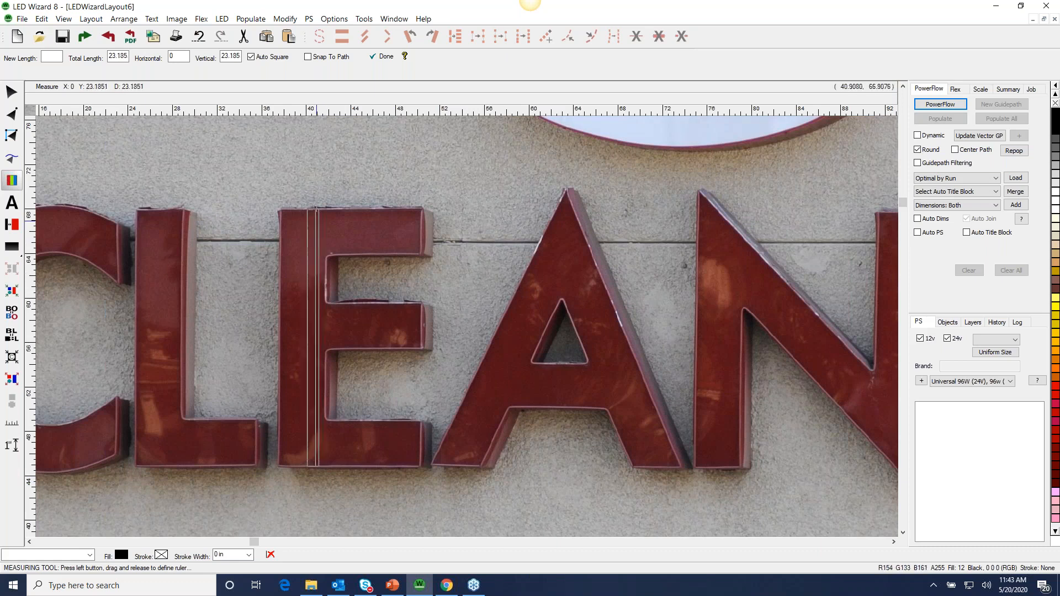
# Step: Enlarge the photo to about 168.4 by 84.2 in, position it so the letters start near the layout's origin, and deselect it
pyautogui.click(11, 92)
pyautogui.rightClick(195, 192)
pyautogui.moveTo(445, 299); pyautogui.dragTo(353, 364)
pyautogui.moveTo(777, 186); pyautogui.dragTo(799, 172)
pyautogui.moveTo(572, 357); pyautogui.dragTo(616, 326)
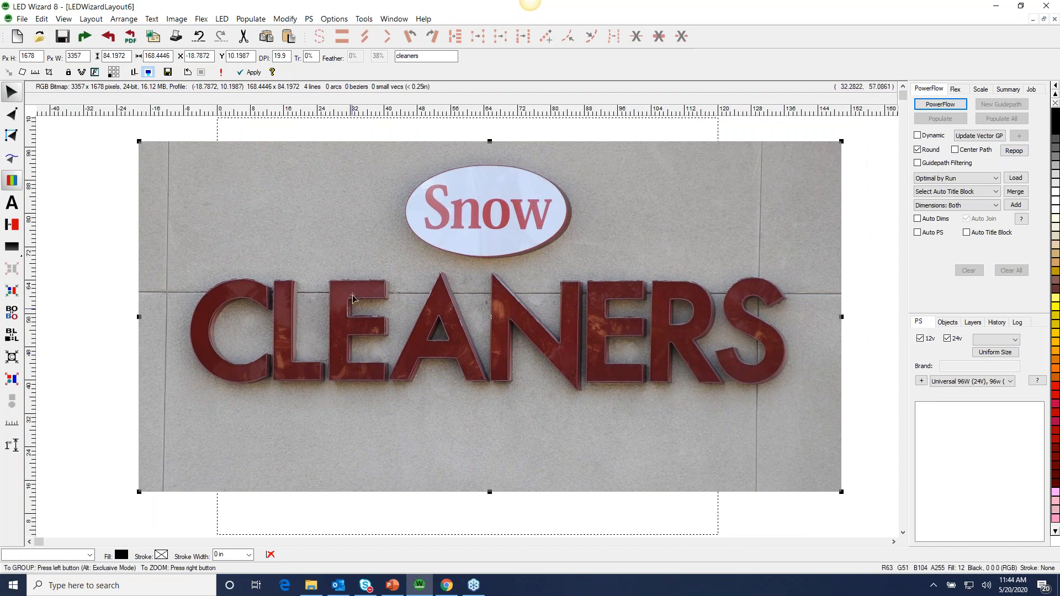
pyautogui.moveTo(478, 367); pyautogui.dragTo(504, 365)
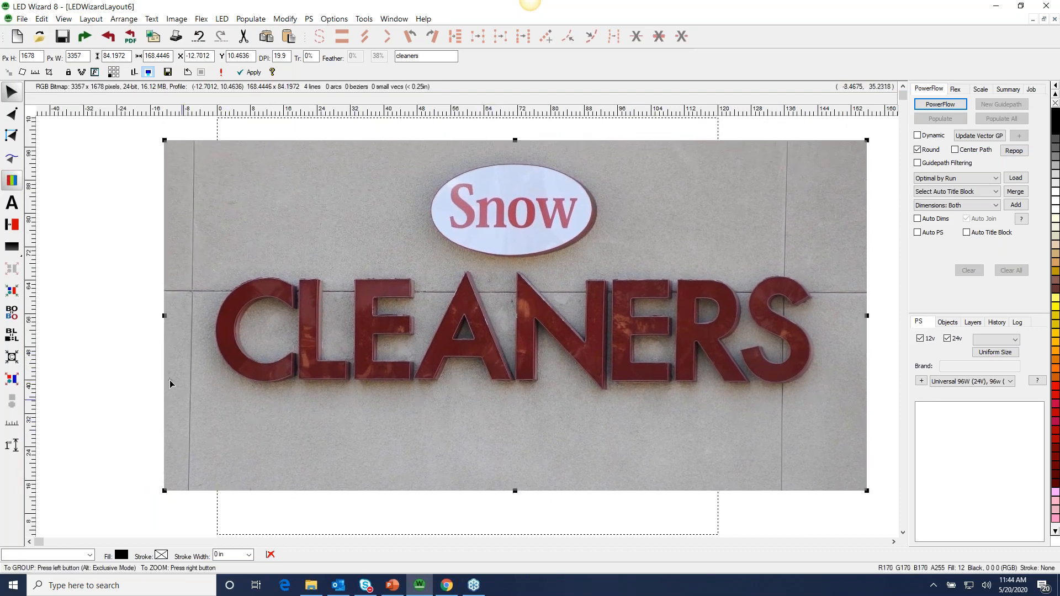
pyautogui.moveTo(345, 346); pyautogui.dragTo(342, 346)
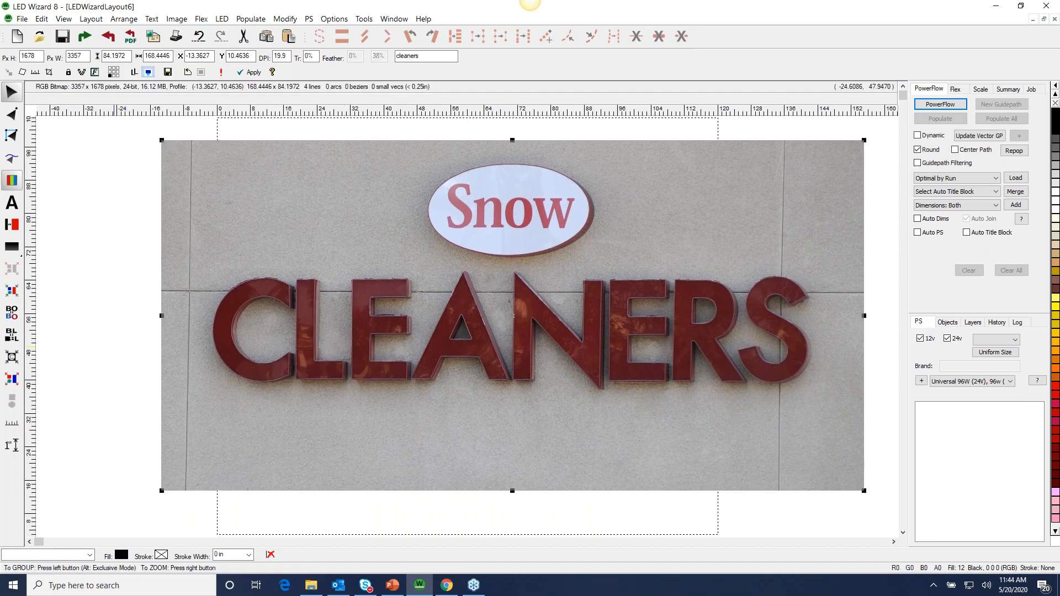
pyautogui.click(130, 351)
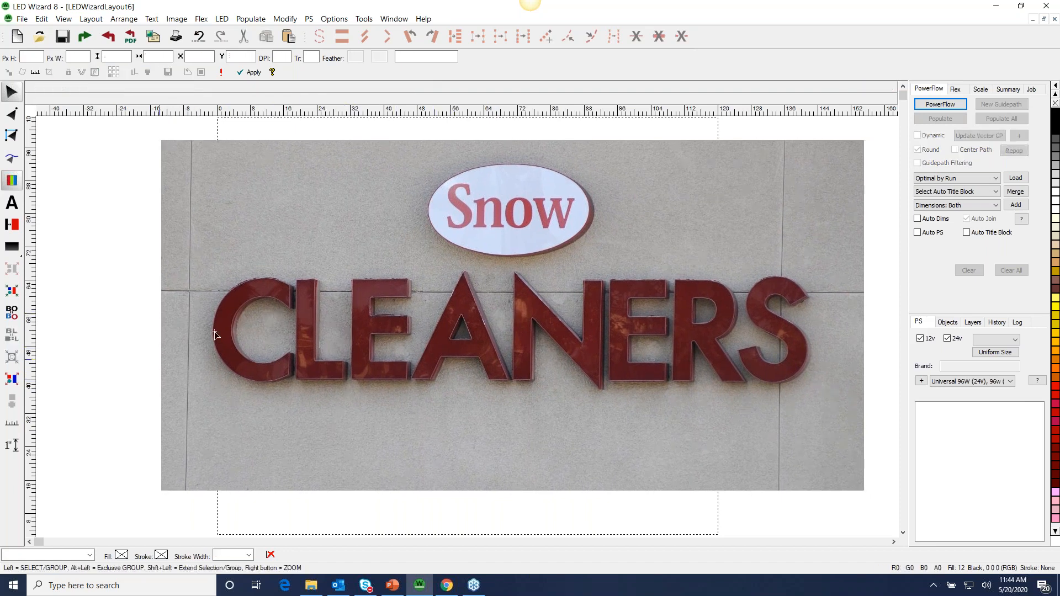
pyautogui.moveTo(279, 321); pyautogui.dragTo(278, 326)
pyautogui.click(102, 280)
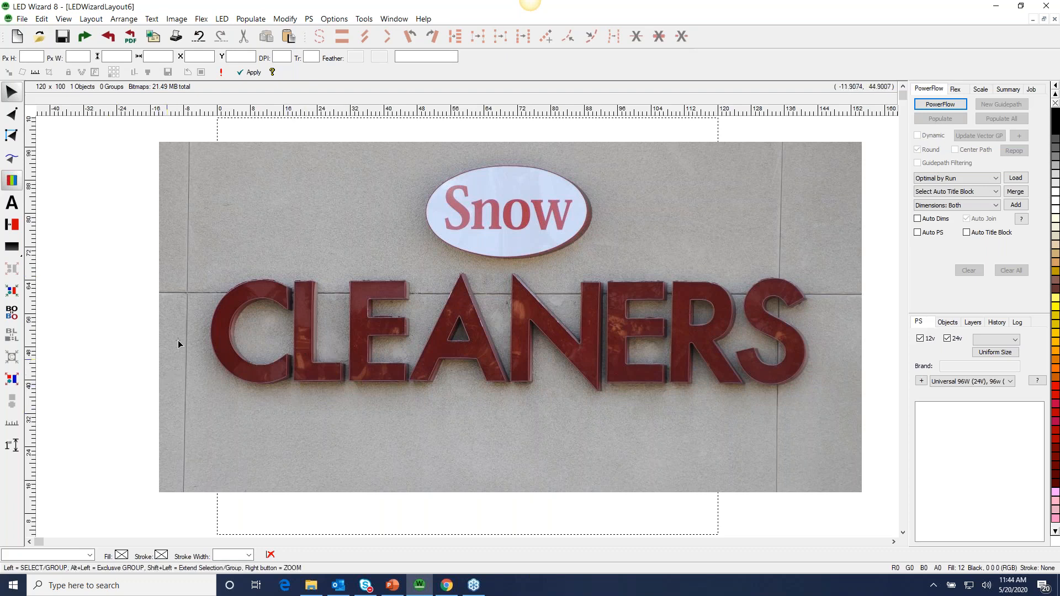
# Step: Draw a freehand centerline curve along the letter C of the CLEANERS photo with the Freehand Drawing Tool
pyautogui.moveTo(199, 252); pyautogui.dragTo(435, 411)
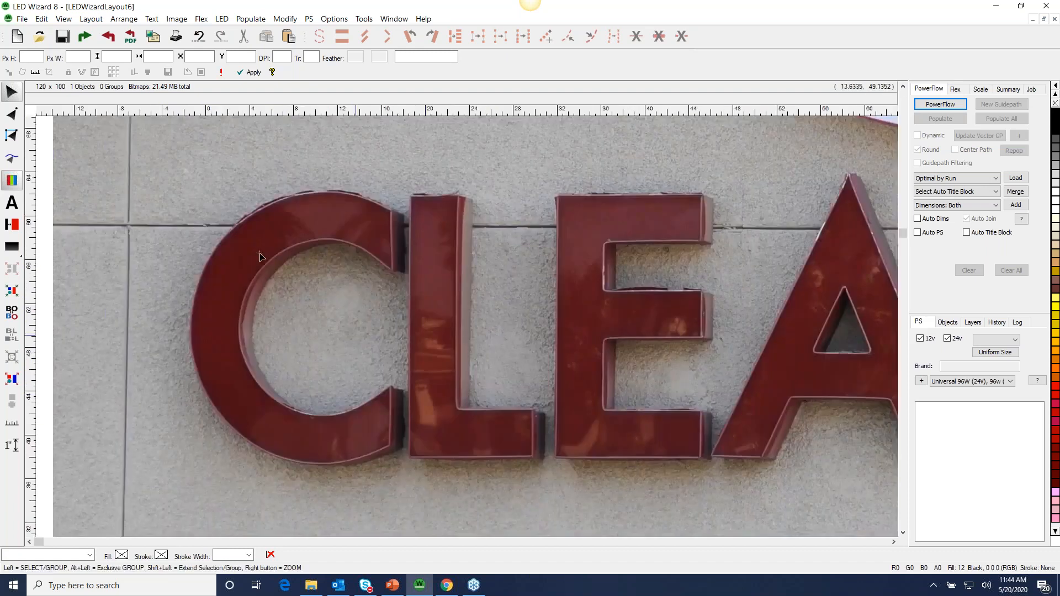
pyautogui.click(364, 18)
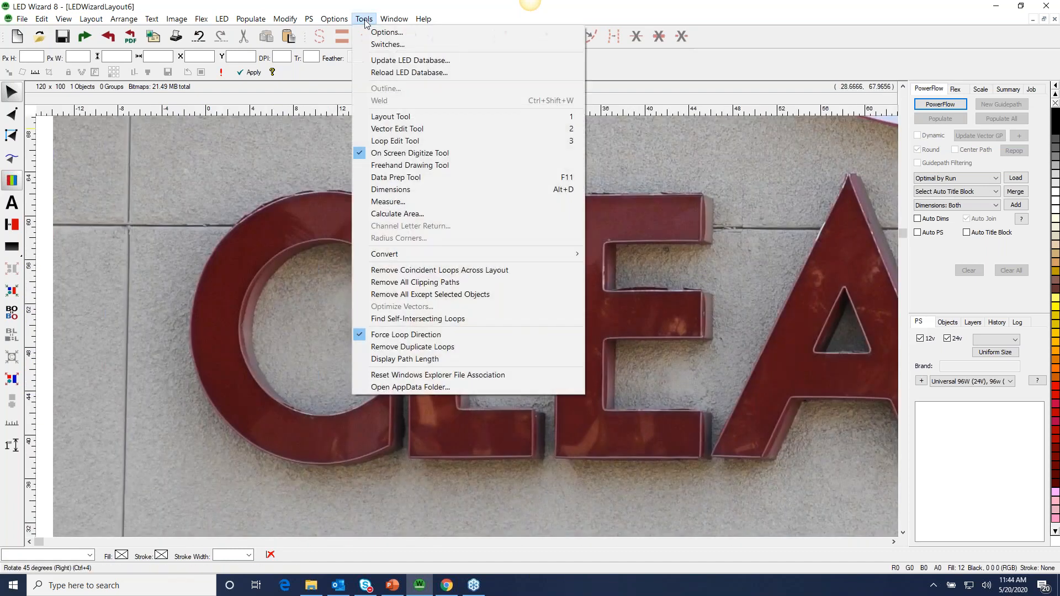
pyautogui.click(449, 166)
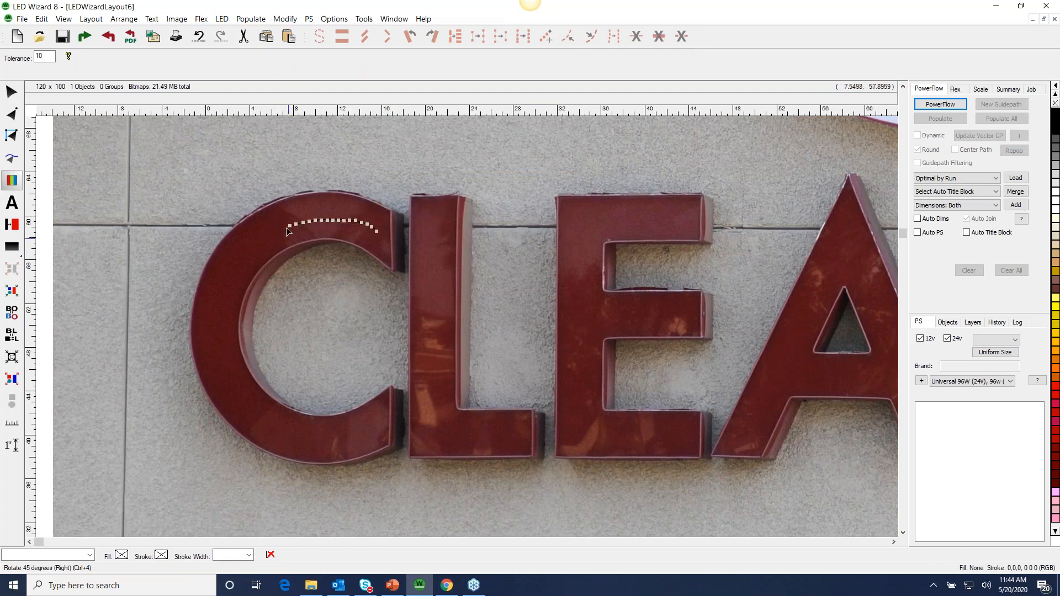
pyautogui.moveTo(221, 352); pyautogui.dragTo(225, 384)
pyautogui.moveTo(255, 418)
pyautogui.mouseDown()
pyautogui.moveTo(335, 442)
pyautogui.moveTo(373, 430)
pyautogui.mouseUp()
# Step: Reshape the left side of the C's centerline so it runs midway along the letter's stroke
pyautogui.click(12, 114)
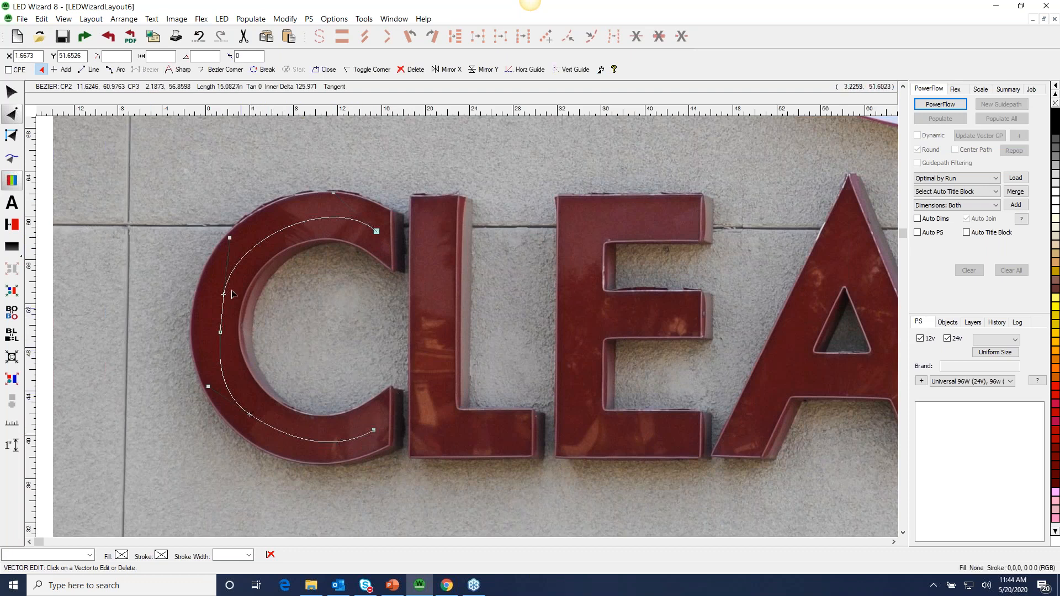
pyautogui.moveTo(223, 297); pyautogui.dragTo(222, 289)
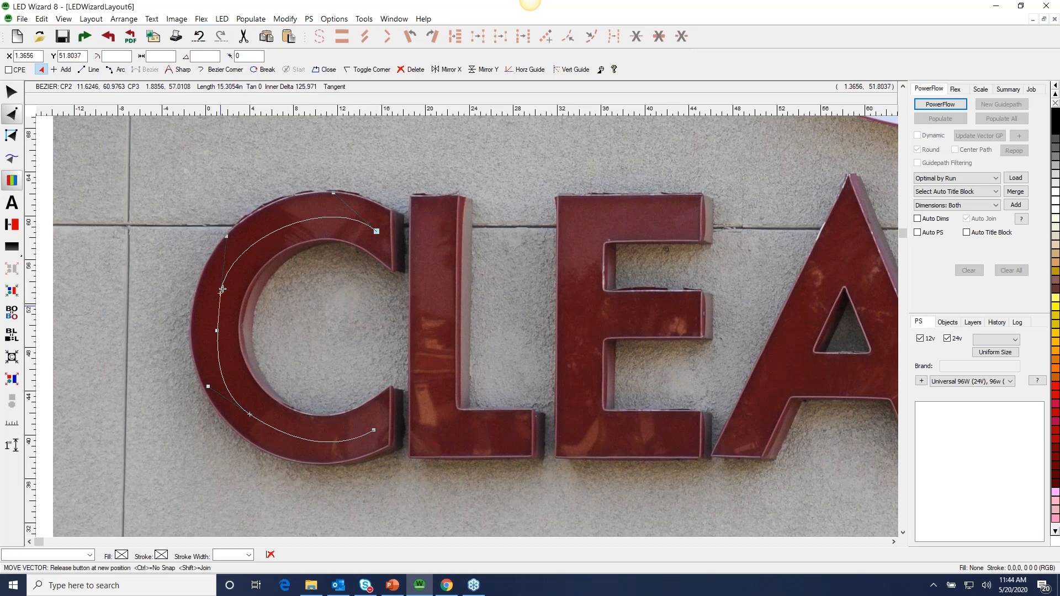
pyautogui.moveTo(201, 226); pyautogui.dragTo(233, 223)
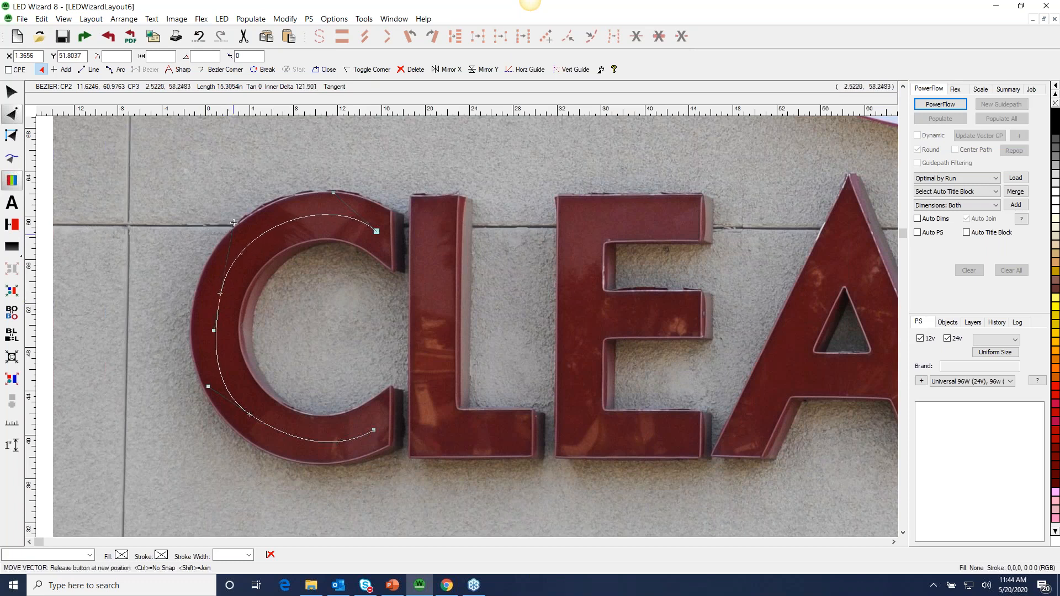
pyautogui.moveTo(239, 402); pyautogui.dragTo(240, 401)
pyautogui.moveTo(219, 293); pyautogui.dragTo(216, 299)
pyautogui.moveTo(209, 337); pyautogui.dragTo(211, 338)
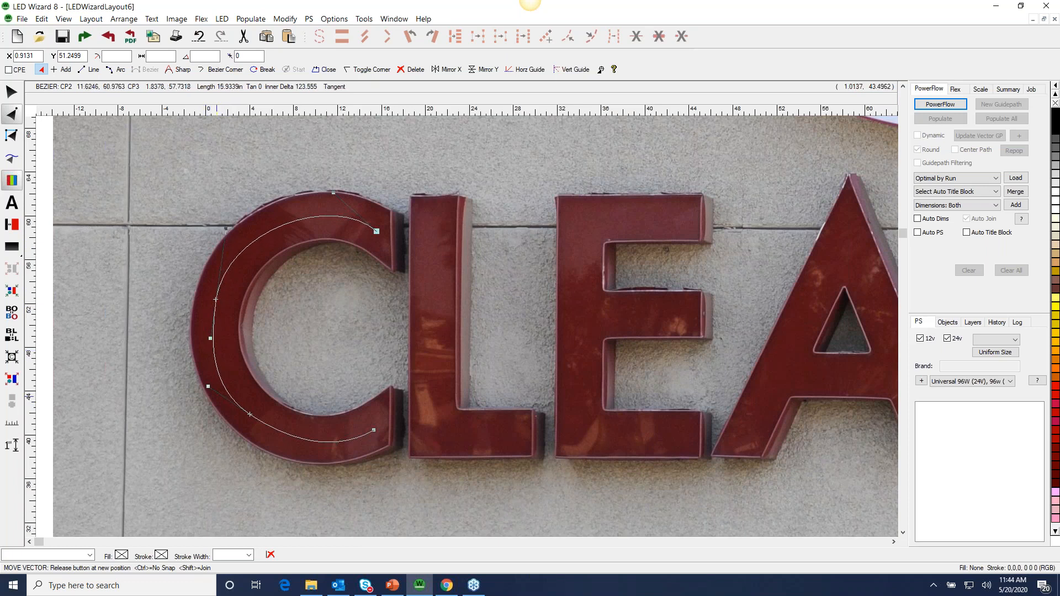
# Step: Refine the C centerline's lower curve and extend both of its ends toward the letter's tips
pyautogui.moveTo(250, 414); pyautogui.dragTo(258, 416)
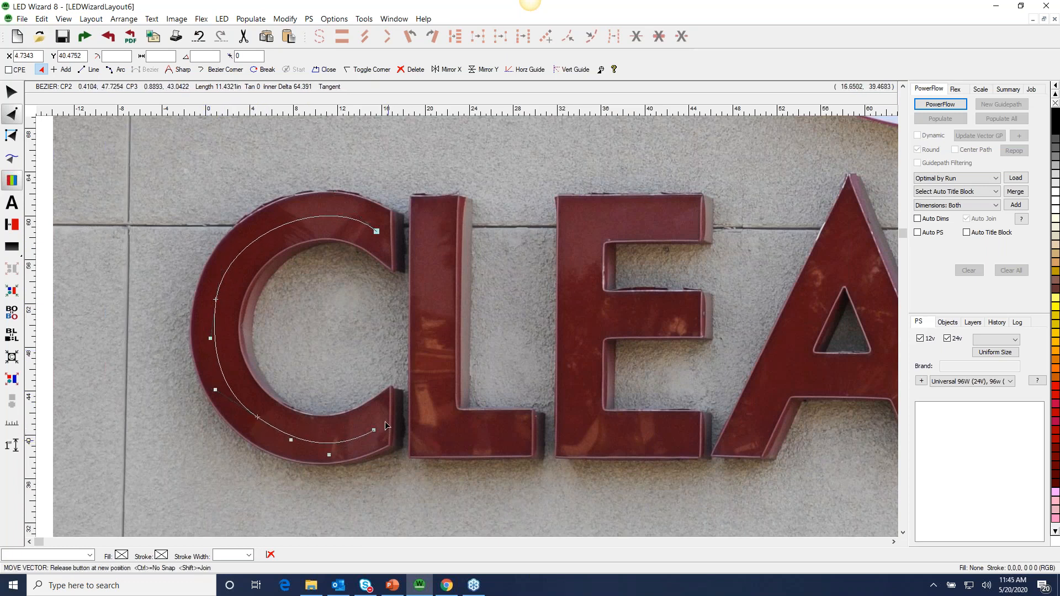
pyautogui.moveTo(373, 430); pyautogui.dragTo(384, 421)
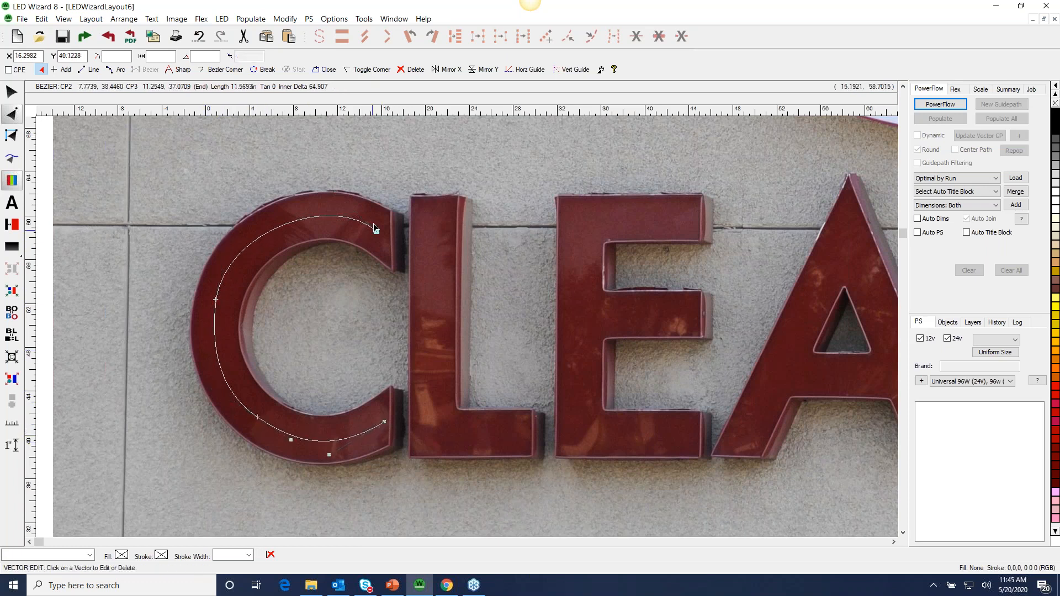
pyautogui.moveTo(376, 231); pyautogui.dragTo(381, 234)
pyautogui.moveTo(332, 193)
pyautogui.mouseDown()
pyautogui.moveTo(312, 167)
pyautogui.moveTo(313, 182)
pyautogui.moveTo(326, 186)
pyautogui.moveTo(310, 188)
pyautogui.moveTo(325, 309)
pyautogui.moveTo(325, 173)
pyautogui.moveTo(353, 187)
pyautogui.moveTo(332, 189)
pyautogui.mouseUp()
pyautogui.click(277, 430)
pyautogui.moveTo(288, 438); pyautogui.dragTo(254, 417)
pyautogui.moveTo(217, 384)
pyautogui.mouseDown()
pyautogui.moveTo(179, 374)
pyautogui.moveTo(232, 387)
pyautogui.moveTo(277, 366)
pyautogui.moveTo(230, 380)
pyautogui.moveTo(237, 387)
pyautogui.moveTo(224, 402)
pyautogui.moveTo(217, 393)
pyautogui.mouseUp()
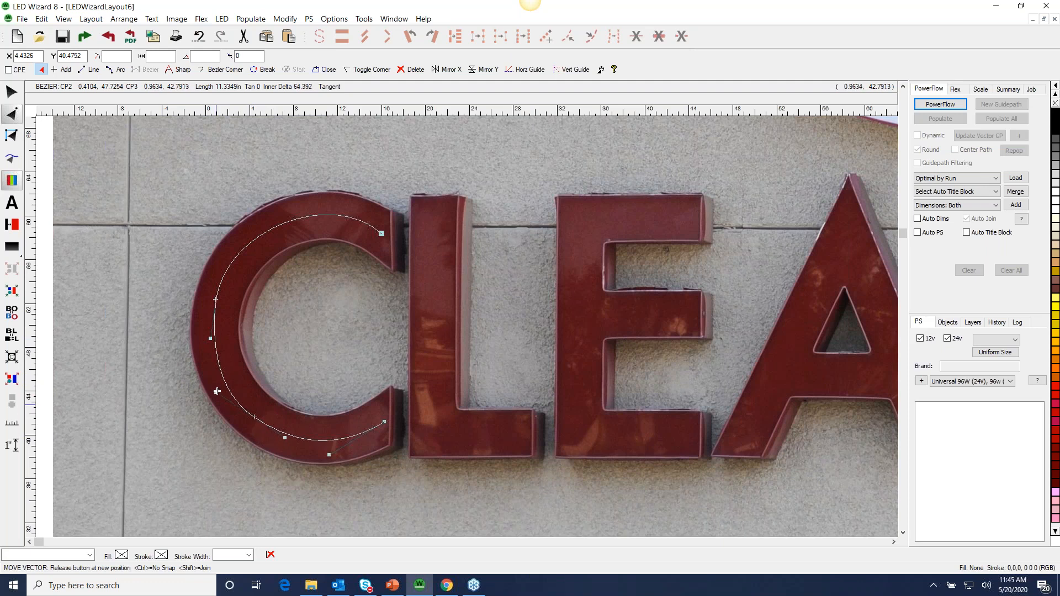
pyautogui.click(12, 92)
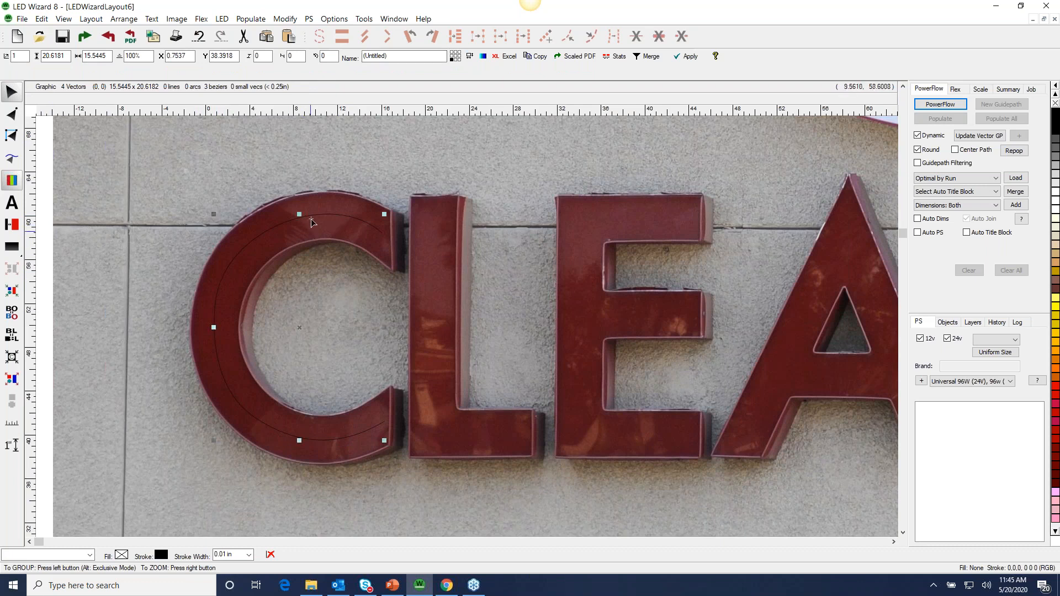
# Step: Draw an L-shaped centerline through the vertical stroke and foot of the letter L with the Freehand Drawing Tool
pyautogui.click(364, 19)
pyautogui.click(419, 166)
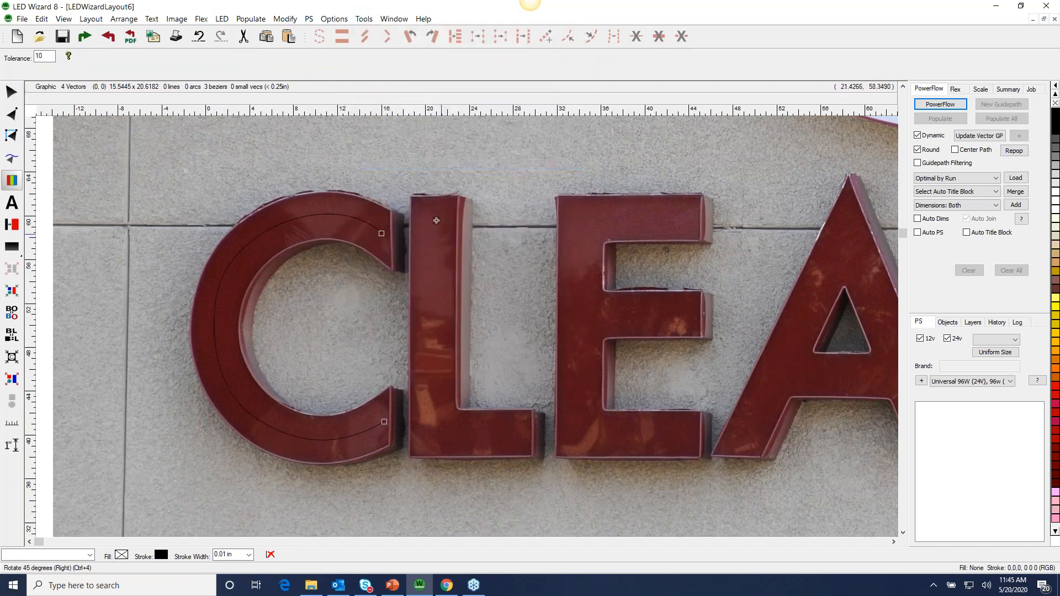
pyautogui.moveTo(434, 210); pyautogui.dragTo(433, 432)
pyautogui.moveTo(434, 432); pyautogui.dragTo(519, 432)
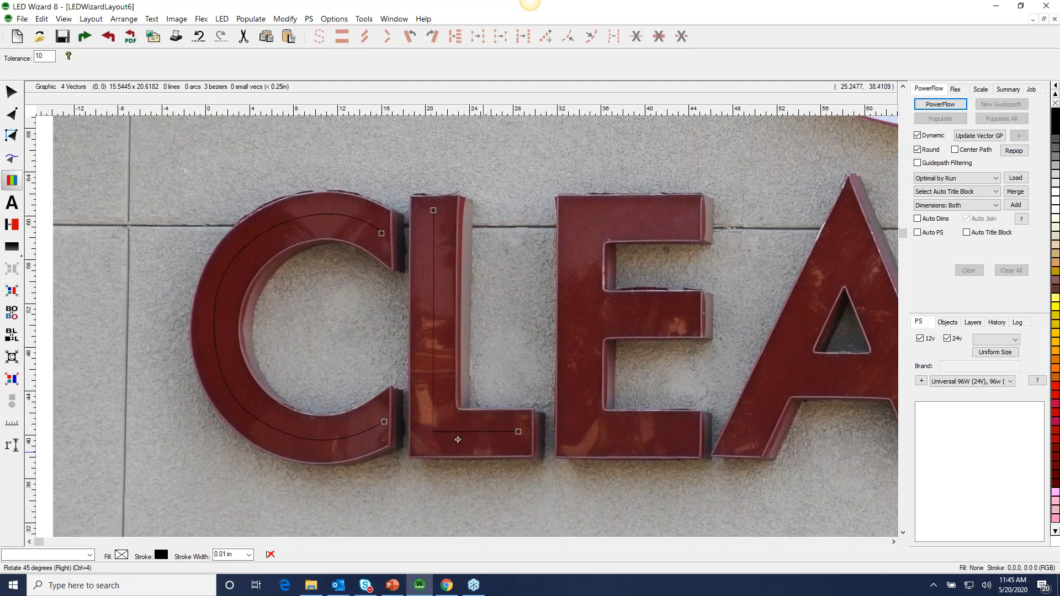
# Step: Draw the first E's centerlines: one path through the top arm, stem and bottom arm, and a separate middle-arm line
pyautogui.moveTo(690, 218); pyautogui.dragTo(582, 219)
pyautogui.moveTo(581, 219)
pyautogui.mouseDown()
pyautogui.moveTo(580, 441)
pyautogui.moveTo(690, 443)
pyautogui.mouseUp()
pyautogui.moveTo(600, 315); pyautogui.dragTo(690, 313)
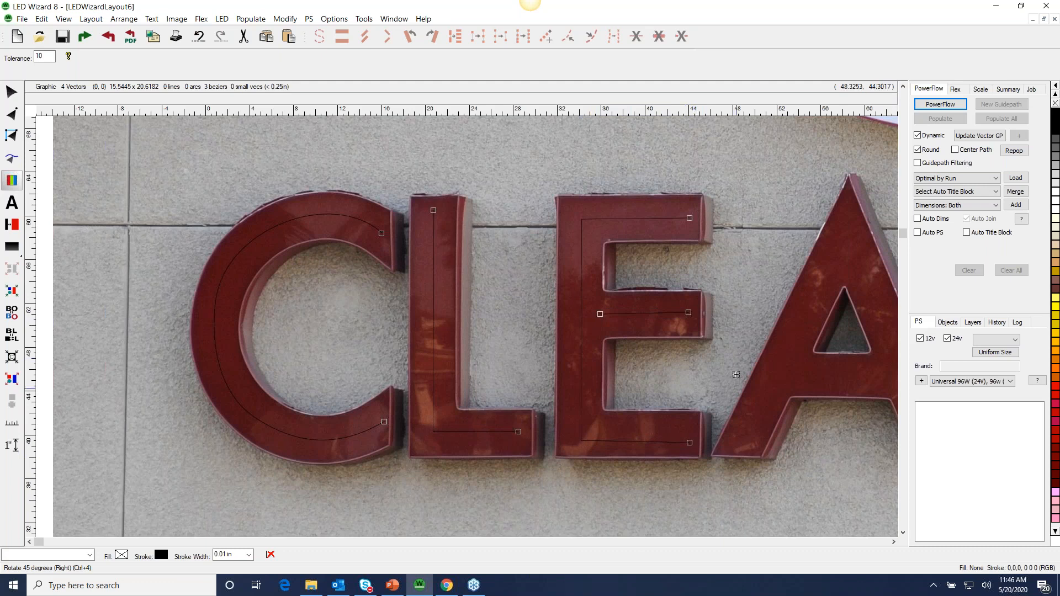
# Step: Draw three separate centerline strokes inside each of the letters A and N, undoing the stray line drawn across the A
pyautogui.rightClick(737, 376)
pyautogui.moveTo(412, 424); pyautogui.dragTo(619, 245)
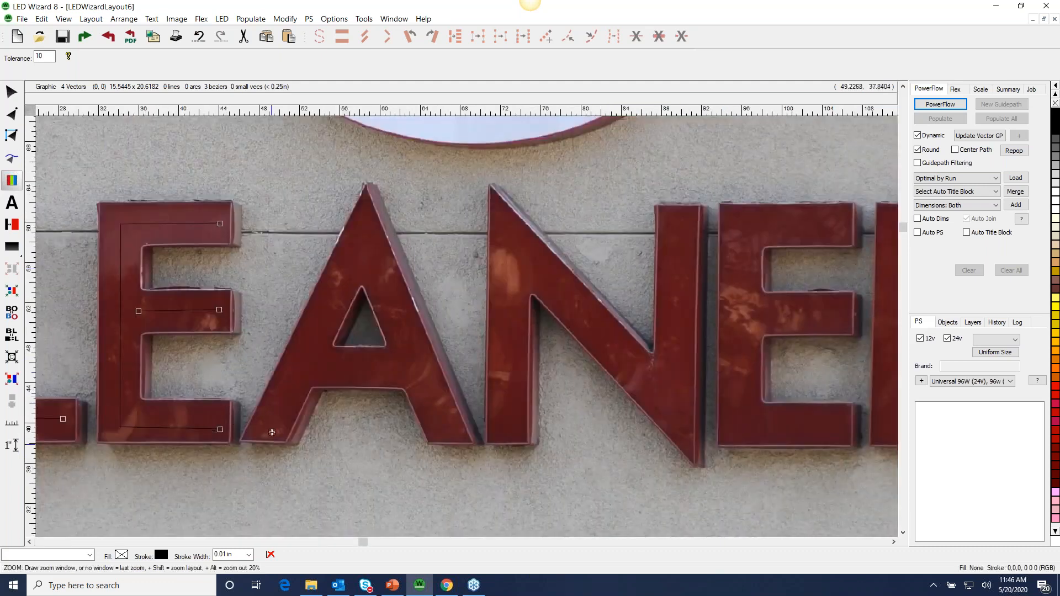
pyautogui.moveTo(138, 311)
pyautogui.mouseDown()
pyautogui.moveTo(301, 372)
pyautogui.moveTo(344, 318)
pyautogui.mouseUp()
pyautogui.hotkey('ctrl', 'z')
pyautogui.moveTo(269, 429); pyautogui.dragTo(364, 231)
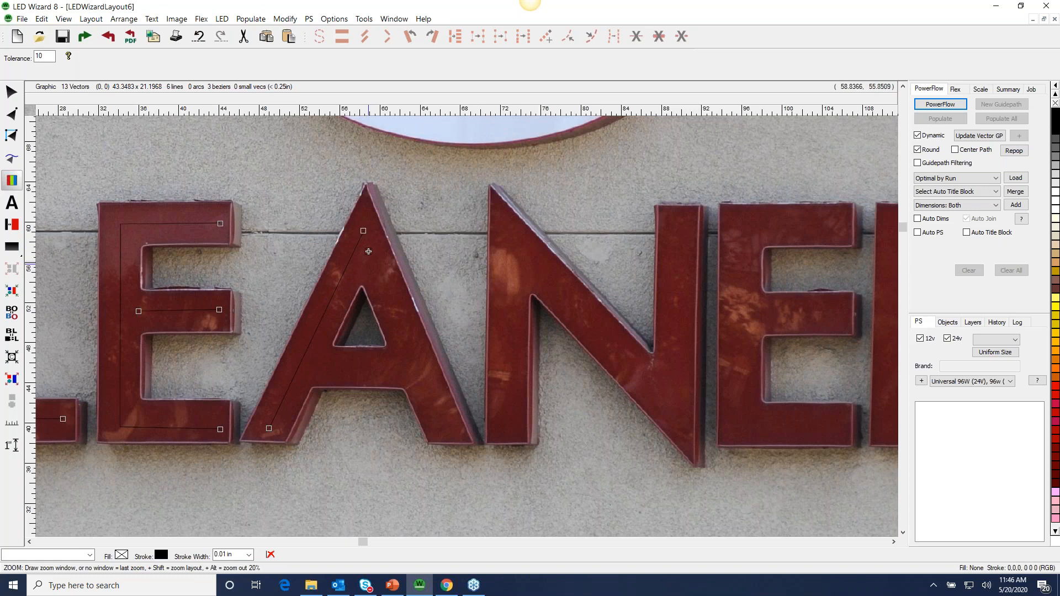
pyautogui.moveTo(368, 251); pyautogui.dragTo(448, 428)
pyautogui.moveTo(319, 368); pyautogui.dragTo(395, 368)
pyautogui.moveTo(507, 429)
pyautogui.mouseDown()
pyautogui.moveTo(510, 226)
pyautogui.moveTo(531, 258)
pyautogui.moveTo(613, 325)
pyautogui.moveTo(660, 394)
pyautogui.mouseUp()
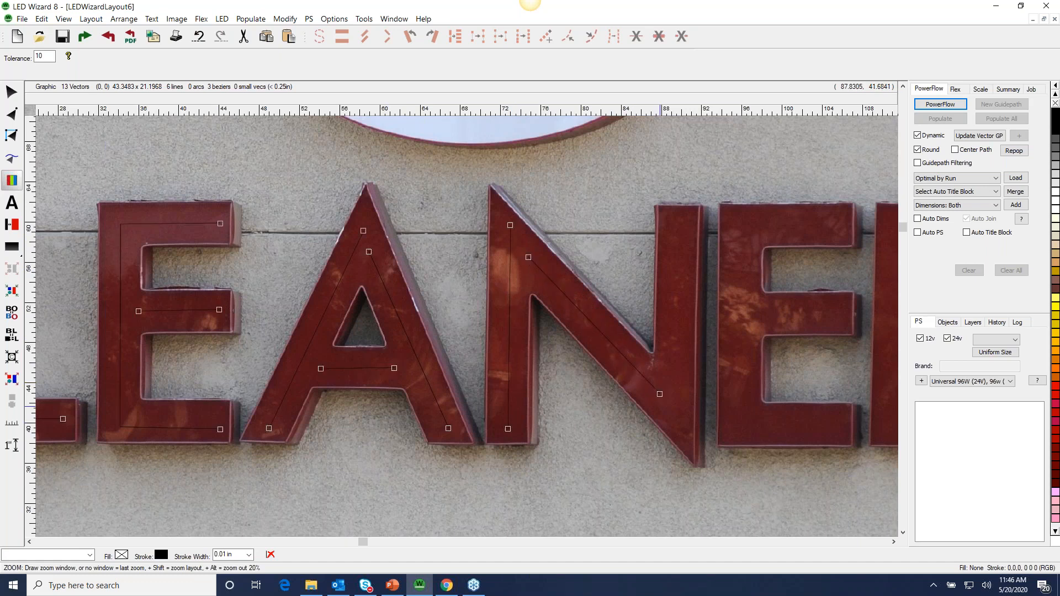
pyautogui.moveTo(679, 433); pyautogui.dragTo(682, 219)
# Step: Draw centerlines through the remaining letters E, R and S, with separate lines for the E's middle arm and the R's leg
pyautogui.moveTo(702, 395); pyautogui.dragTo(378, 407)
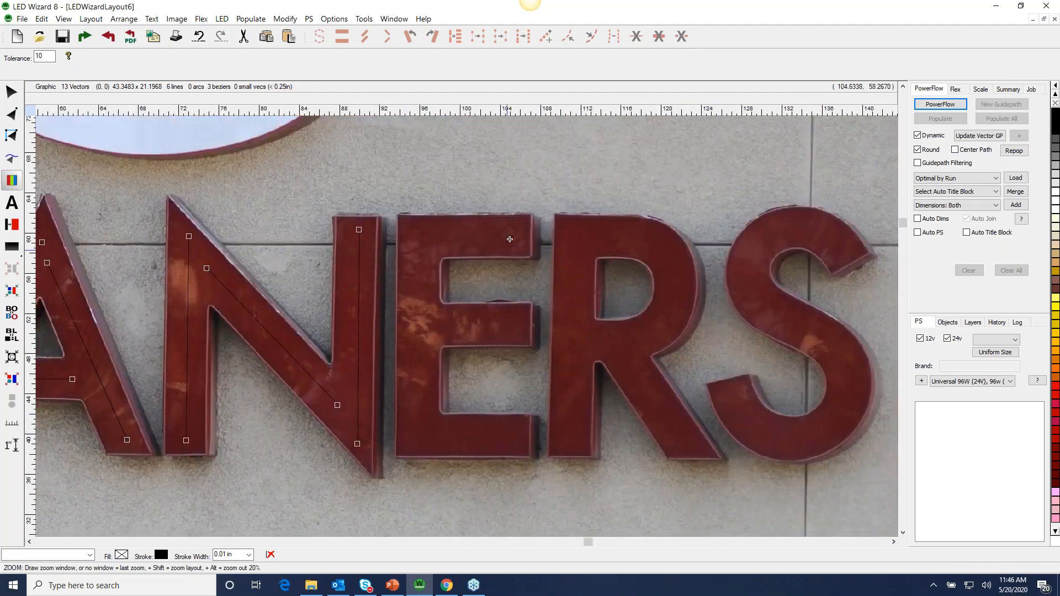
pyautogui.moveTo(516, 235)
pyautogui.mouseDown()
pyautogui.moveTo(416, 237)
pyautogui.moveTo(418, 437)
pyautogui.moveTo(517, 439)
pyautogui.mouseUp()
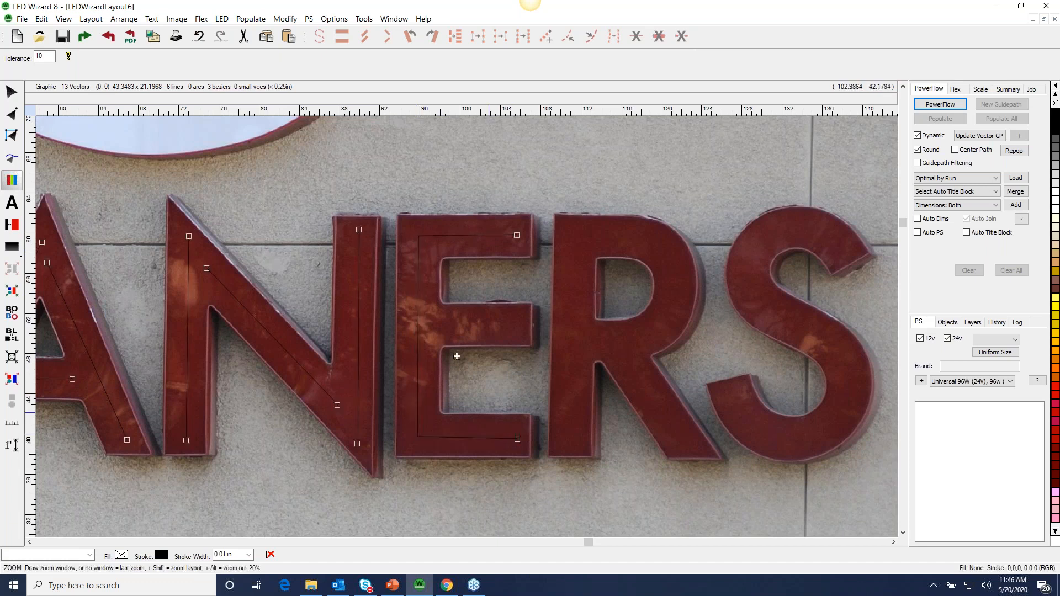
pyautogui.moveTo(434, 329); pyautogui.dragTo(520, 327)
pyautogui.moveTo(566, 445)
pyautogui.mouseDown()
pyautogui.moveTo(608, 278)
pyautogui.moveTo(601, 250)
pyautogui.moveTo(575, 227)
pyautogui.moveTo(652, 239)
pyautogui.moveTo(638, 239)
pyautogui.moveTo(674, 264)
pyautogui.moveTo(675, 301)
pyautogui.moveTo(656, 335)
pyautogui.moveTo(593, 344)
pyautogui.moveTo(624, 364)
pyautogui.moveTo(687, 446)
pyautogui.mouseUp()
pyautogui.moveTo(843, 247)
pyautogui.mouseDown()
pyautogui.moveTo(826, 232)
pyautogui.moveTo(784, 227)
pyautogui.moveTo(764, 243)
pyautogui.moveTo(758, 272)
pyautogui.moveTo(761, 295)
pyautogui.moveTo(833, 348)
pyautogui.moveTo(851, 393)
pyautogui.moveTo(824, 439)
pyautogui.moveTo(774, 445)
pyautogui.moveTo(730, 405)
pyautogui.mouseUp()
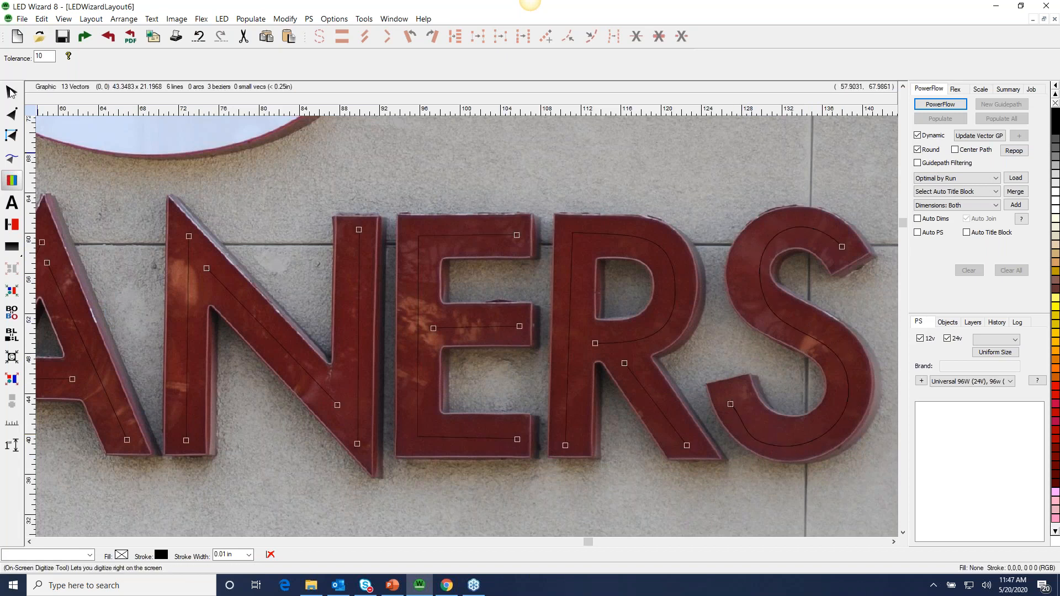
# Step: Adjust the S centerline's curve points so the path follows the middle of the letter
pyautogui.click(12, 114)
pyautogui.click(764, 300)
pyautogui.moveTo(740, 243); pyautogui.dragTo(725, 239)
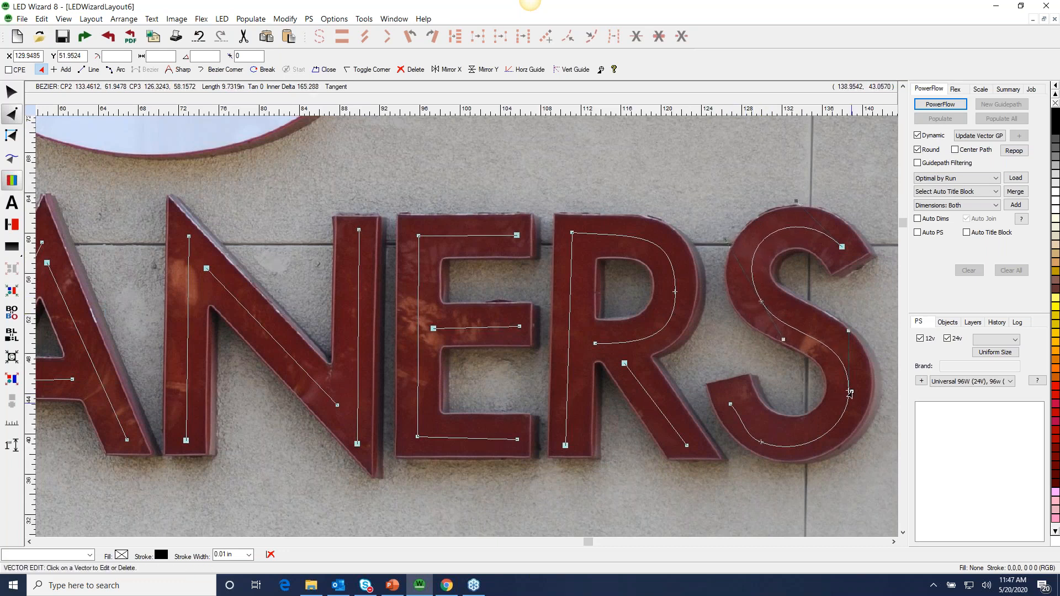
pyautogui.click(762, 444)
pyautogui.moveTo(761, 441); pyautogui.dragTo(770, 437)
# Step: Straighten the R's stem and top centerline segments and reposition their shared corner within the letter
pyautogui.moveTo(698, 351); pyautogui.dragTo(698, 352)
pyautogui.click(572, 243)
pyautogui.moveTo(571, 271); pyautogui.dragTo(575, 240)
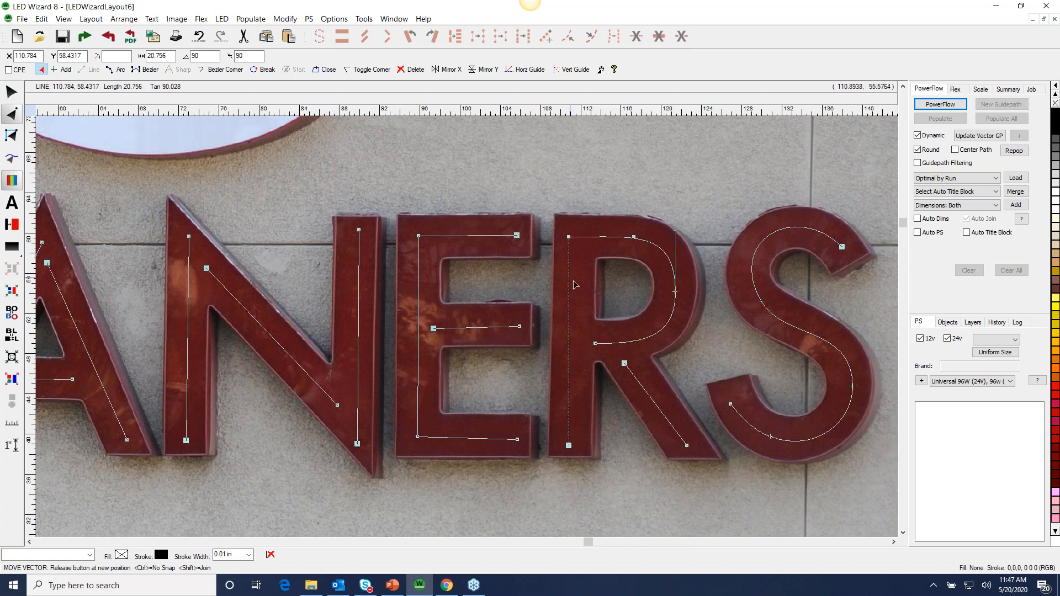
pyautogui.moveTo(573, 282); pyautogui.dragTo(569, 287)
pyautogui.moveTo(570, 238)
pyautogui.mouseDown()
pyautogui.moveTo(574, 253)
pyautogui.moveTo(574, 238)
pyautogui.mouseUp()
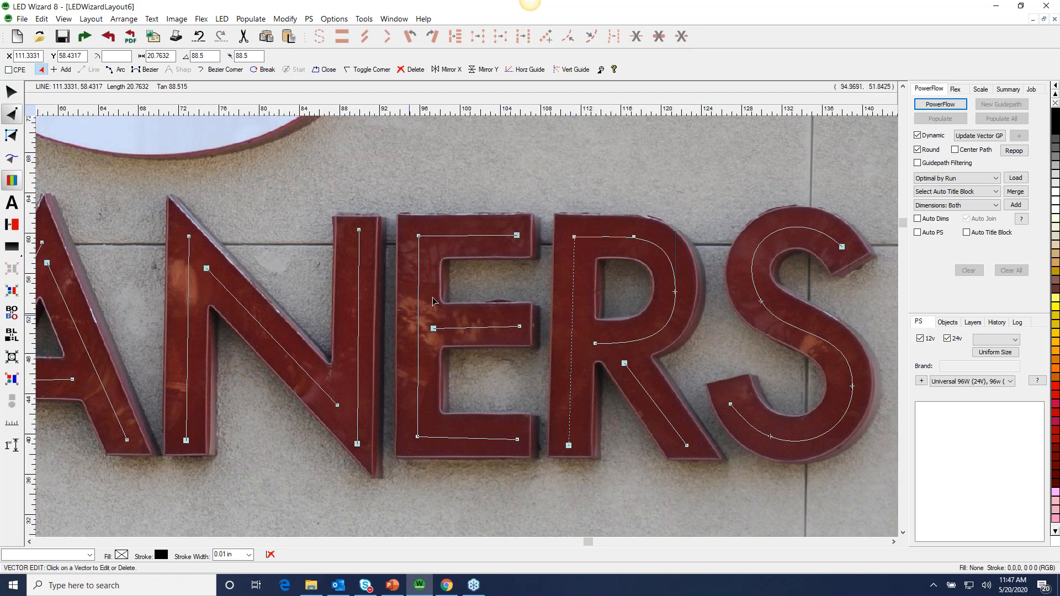
pyautogui.click(12, 92)
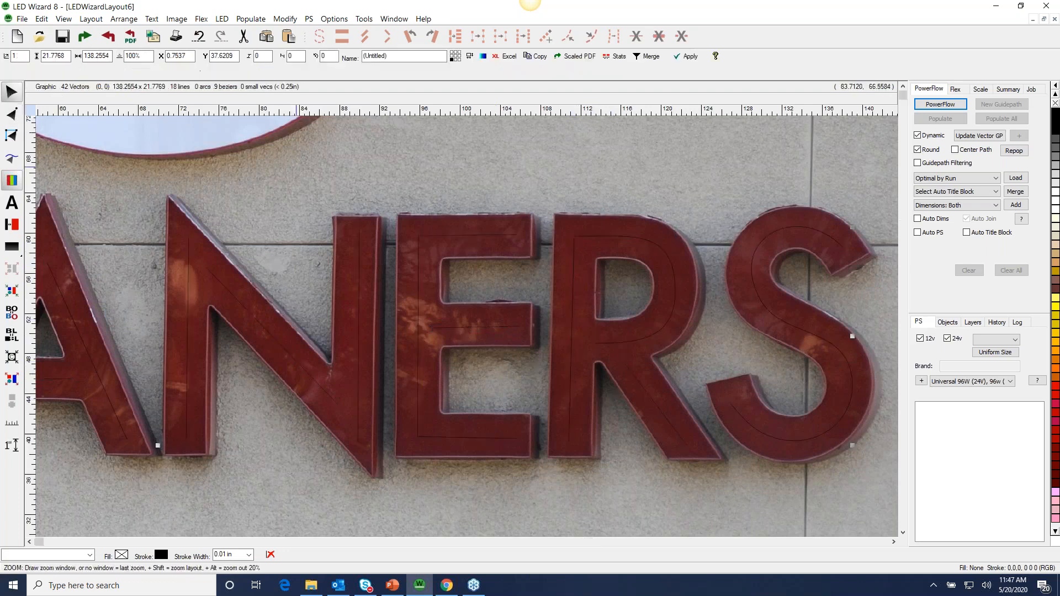
# Step: Raise the cleaners photo's transparency to a bit over half so the traced lines stand out against it
pyautogui.rightClick(472, 233)
pyautogui.click(474, 218)
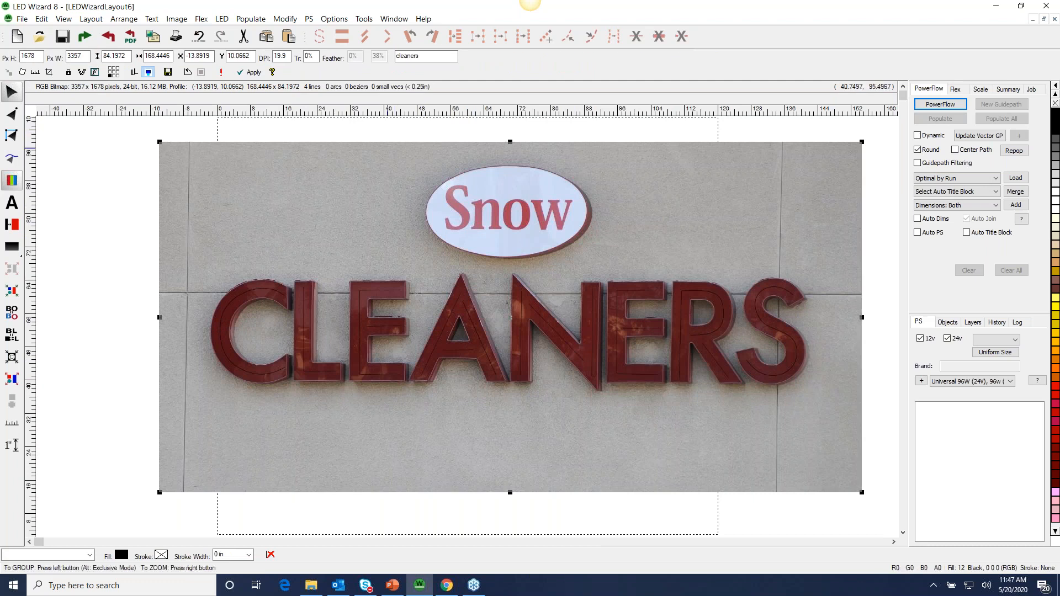
pyautogui.scroll(7, 316, 55)
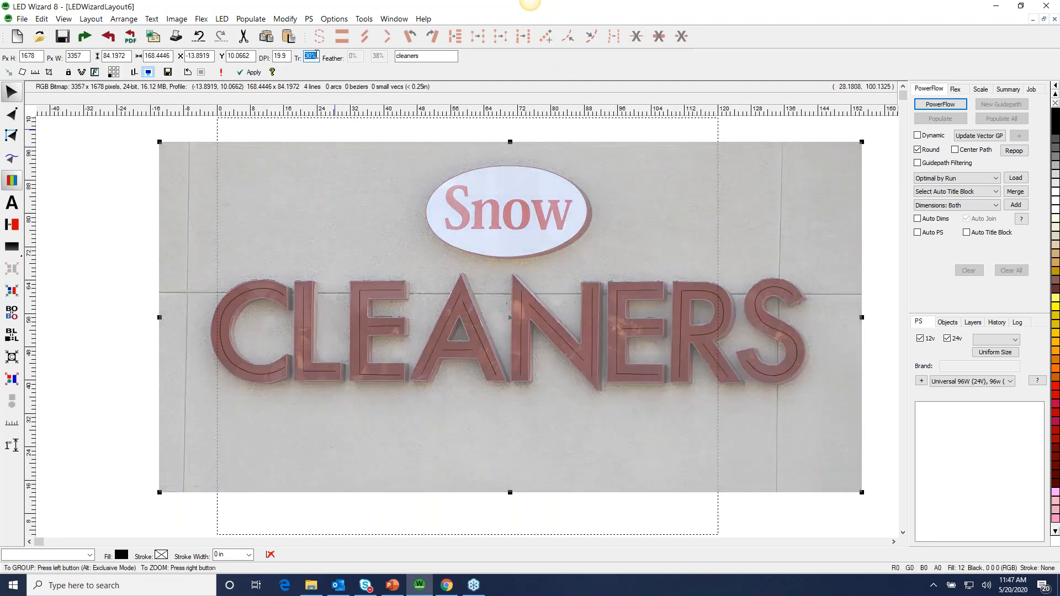
pyautogui.scroll(6, 317, 57)
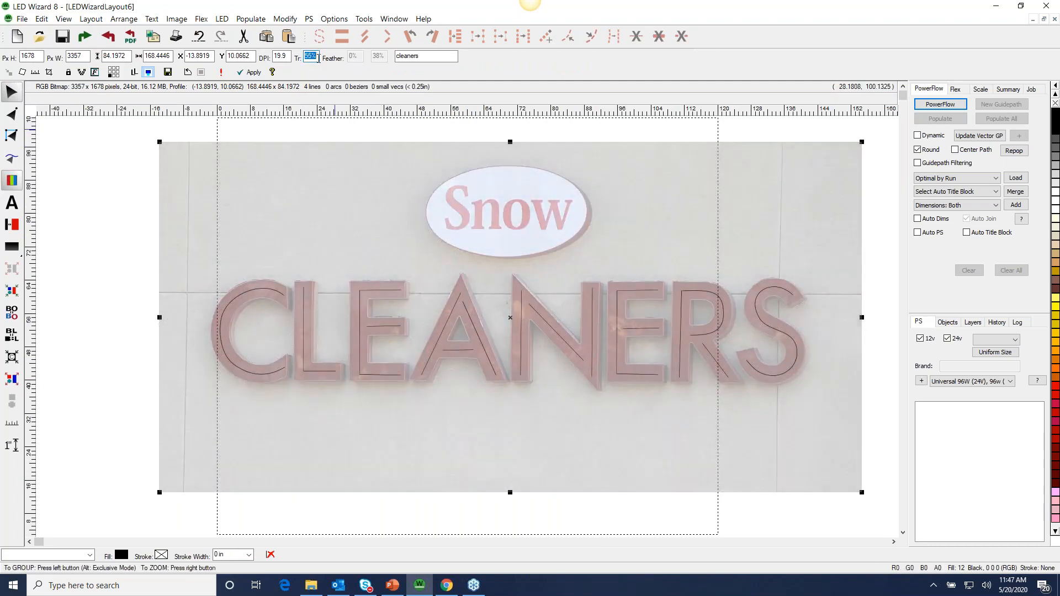
pyautogui.scroll(7, 320, 65)
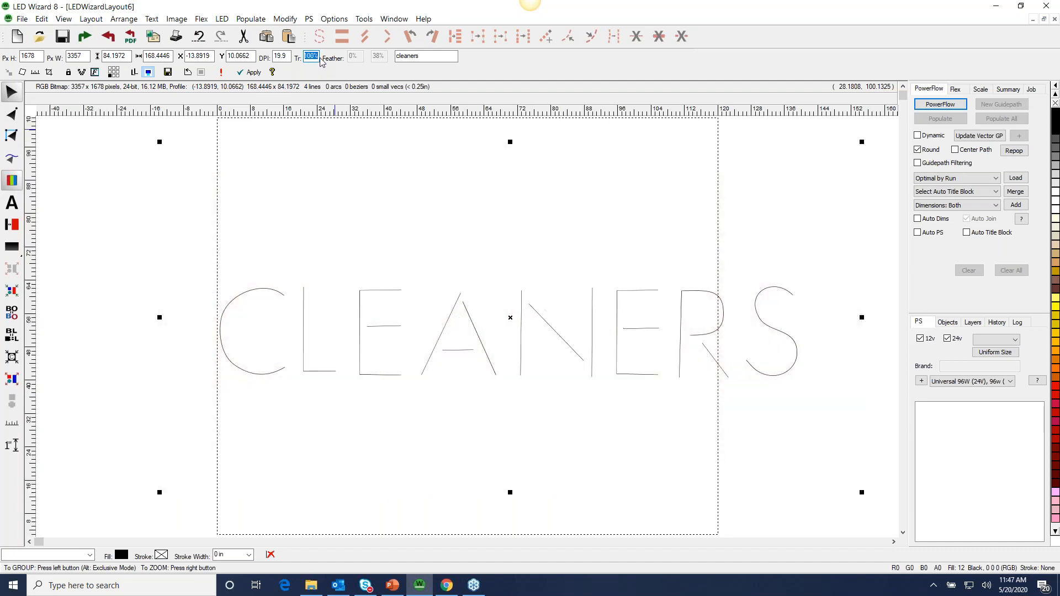
pyautogui.scroll(-9, 320, 59)
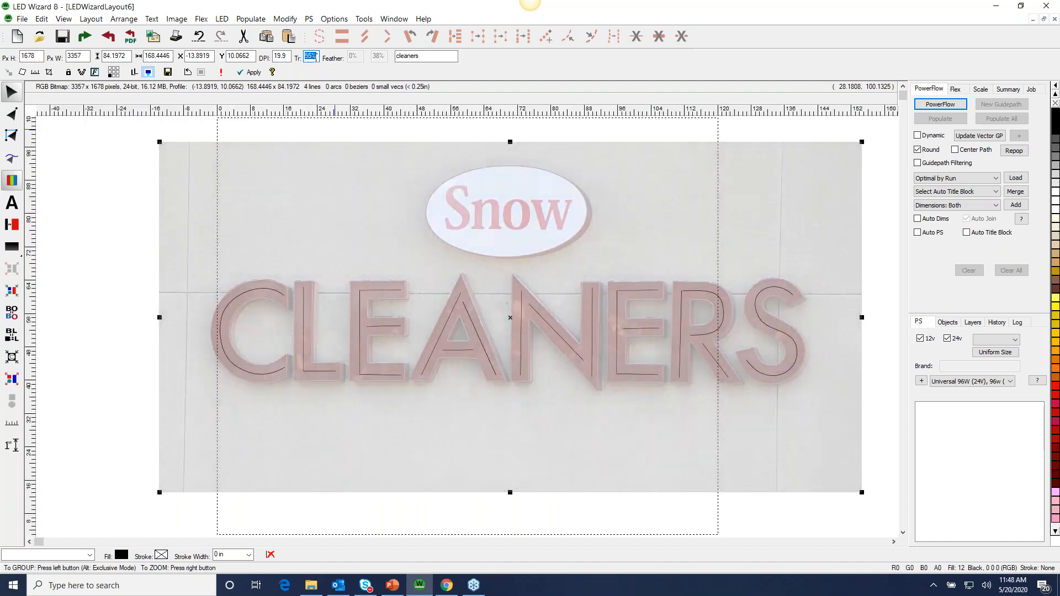
# Step: Check the L's vertical centerline and align the first E's bottom-arm line within its stroke
pyautogui.click(11, 114)
pyautogui.moveTo(202, 265); pyautogui.dragTo(451, 439)
pyautogui.click(412, 291)
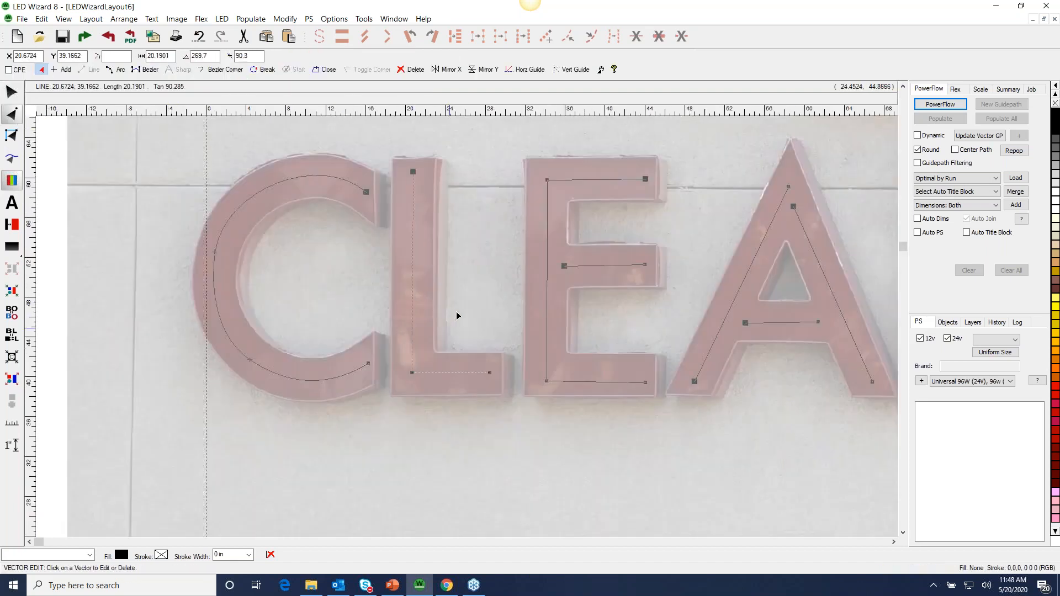
pyautogui.click(607, 383)
pyautogui.moveTo(595, 383); pyautogui.dragTo(606, 381)
pyautogui.press('F3')
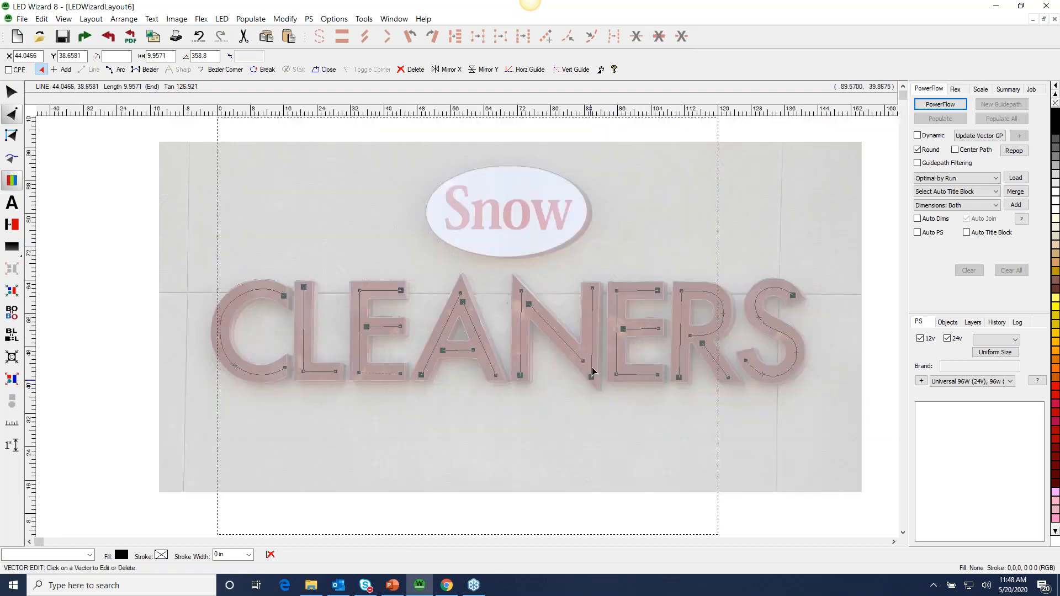
# Step: Populate all traced CLEANERS centerlines with Qwik Mod 2 - PL-QM2-TW150-P modules using PowerFlow at a can depth of 5
pyautogui.click(11, 92)
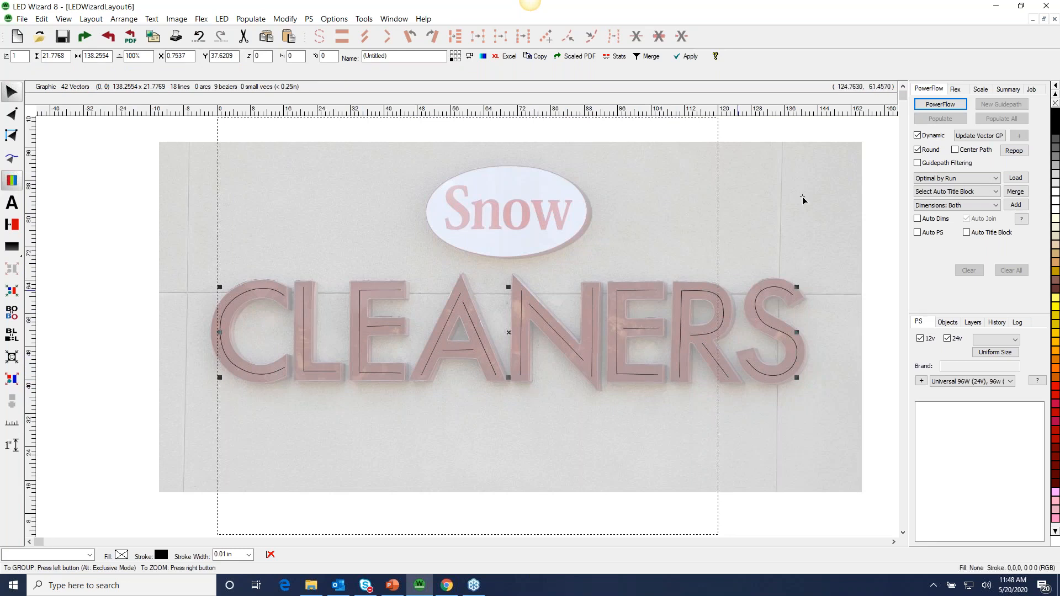
pyautogui.click(936, 105)
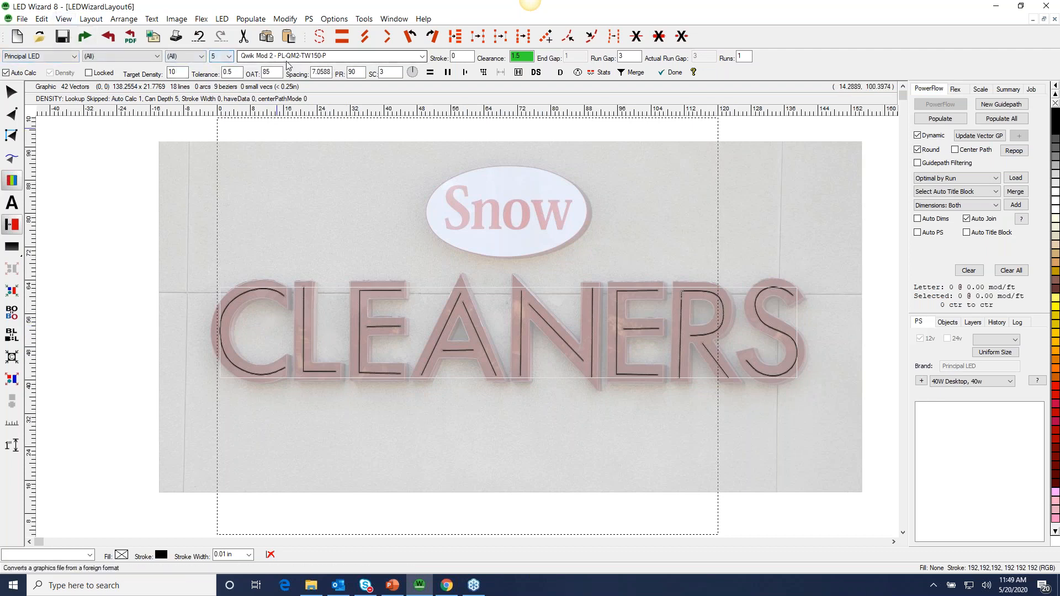
pyautogui.click(964, 120)
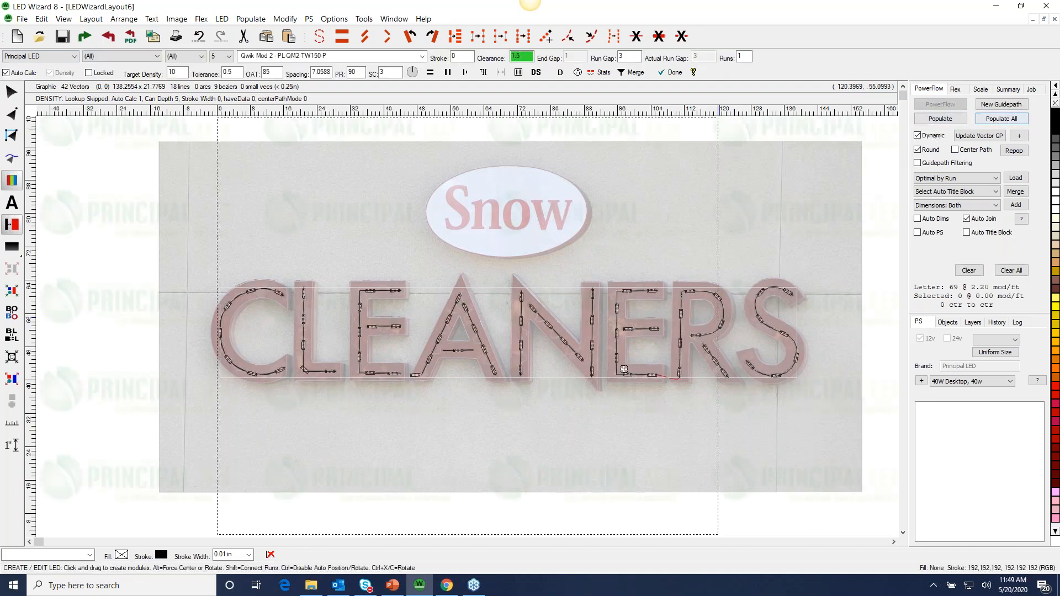
# Step: Inspect the LED module placement along the centerlines of the C, L, E, A and N letters up close
pyautogui.click(10, 95)
pyautogui.click(213, 243)
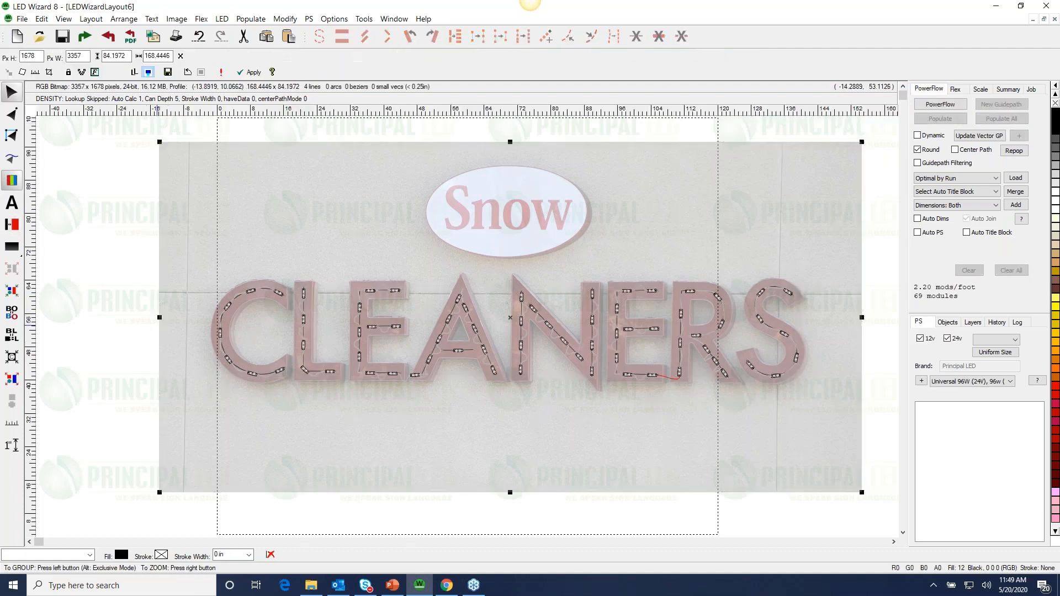
pyautogui.moveTo(213, 242); pyautogui.dragTo(566, 421)
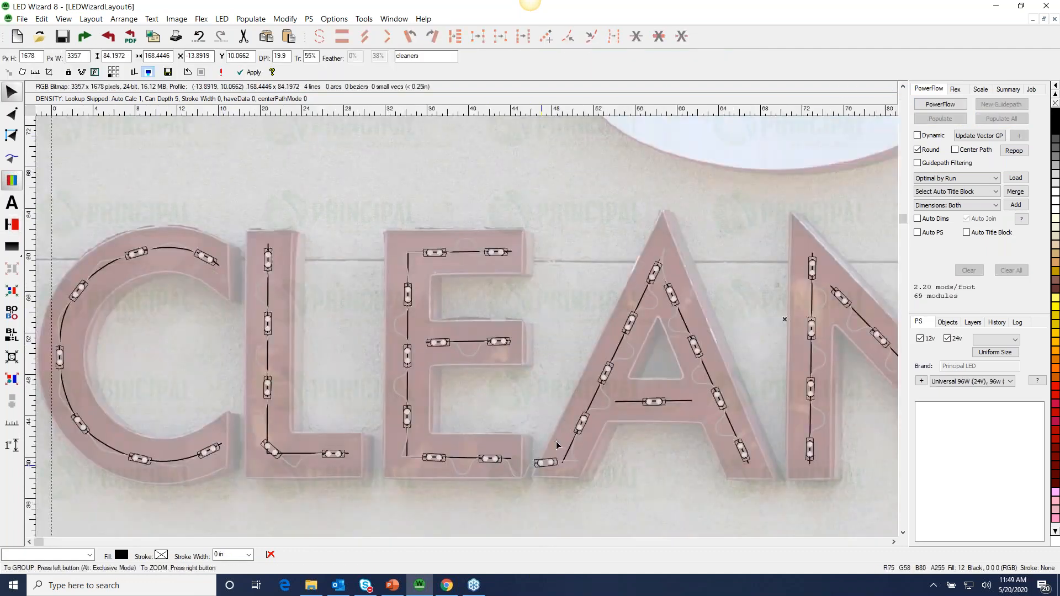
pyautogui.rightClick(559, 442)
pyautogui.moveTo(565, 237); pyautogui.dragTo(834, 420)
pyautogui.rightClick(796, 424)
pyautogui.click(143, 399)
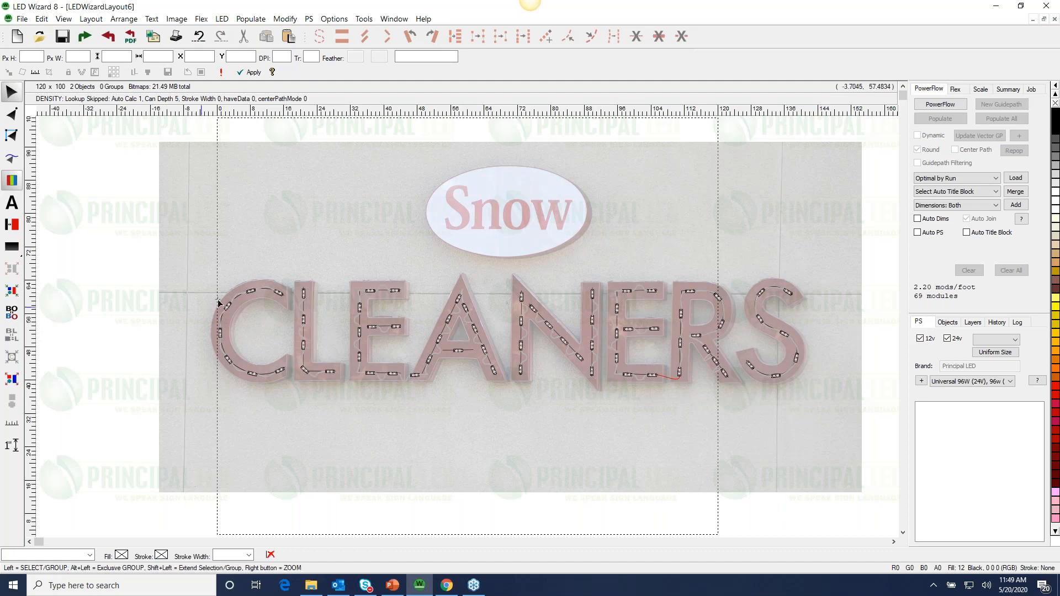
pyautogui.moveTo(208, 239); pyautogui.dragTo(466, 414)
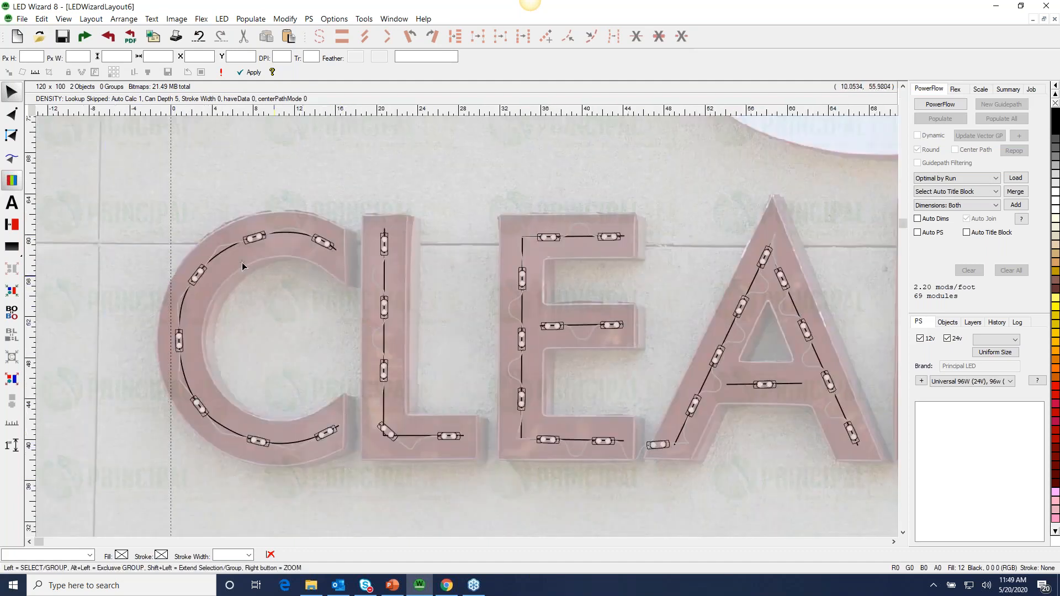
pyautogui.rightClick(331, 405)
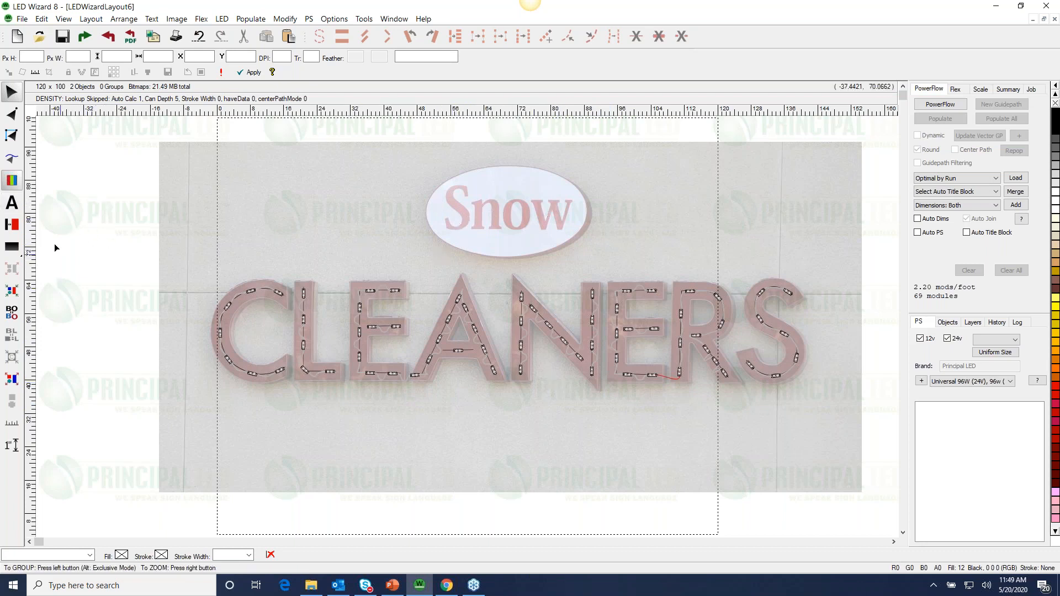
# Step: Draw an ellipse over the Snow oval above CLEANERS and roughly match its position and size to the sign
pyautogui.click(22, 255)
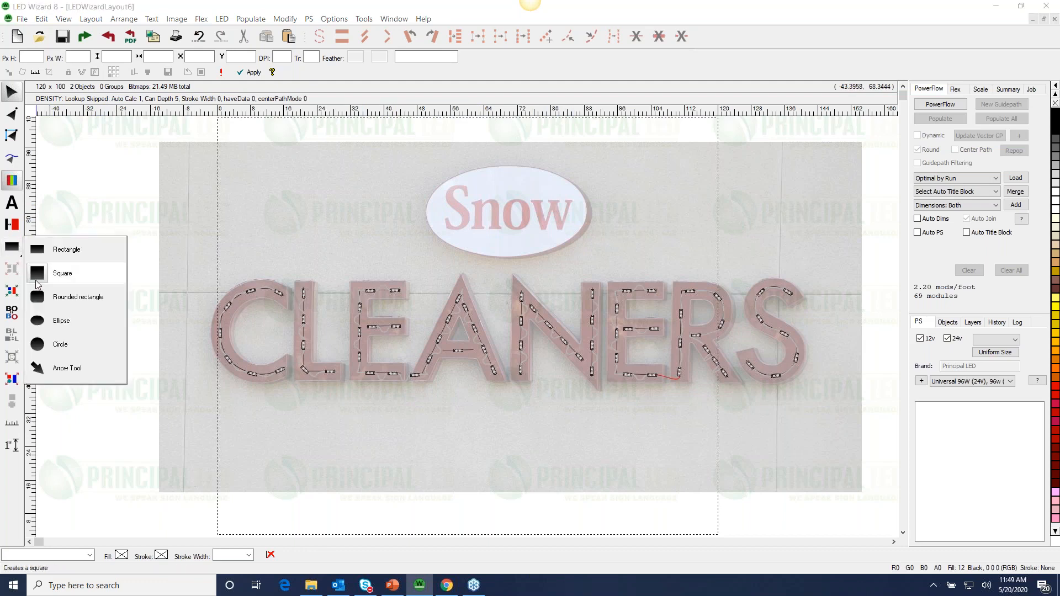
pyautogui.click(73, 321)
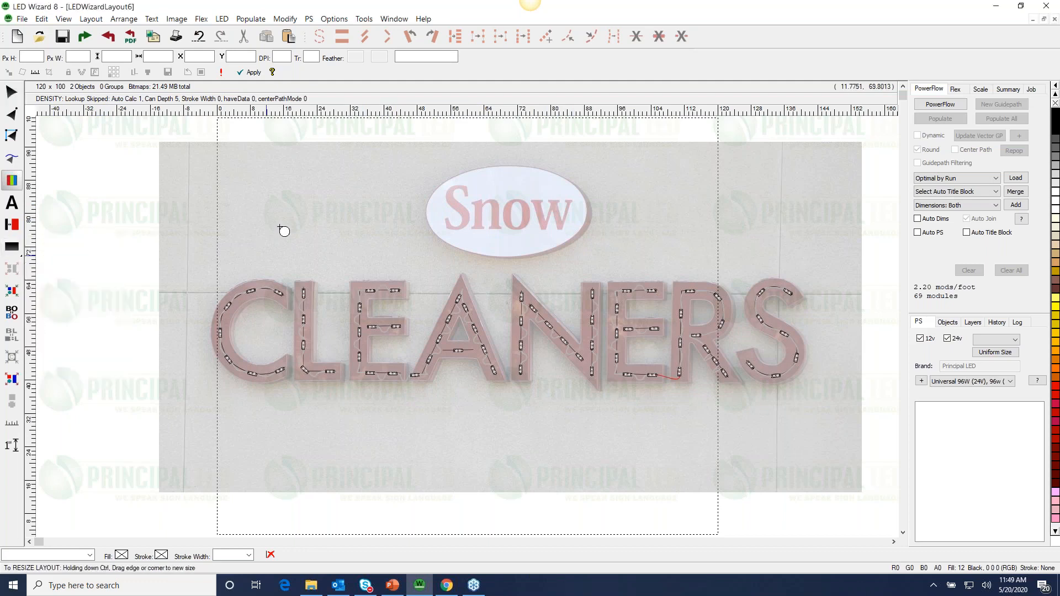
pyautogui.moveTo(408, 155); pyautogui.dragTo(589, 261)
pyautogui.moveTo(498, 208); pyautogui.dragTo(516, 207)
pyautogui.moveTo(605, 154); pyautogui.dragTo(589, 164)
# Step: Fine-tune the ellipse's position and size against the Snow oval's edge, to about 38.89 by 22.19 in
pyautogui.moveTo(408, 144); pyautogui.dragTo(625, 286)
pyautogui.moveTo(443, 316); pyautogui.dragTo(445, 318)
pyautogui.moveTo(690, 174); pyautogui.dragTo(683, 176)
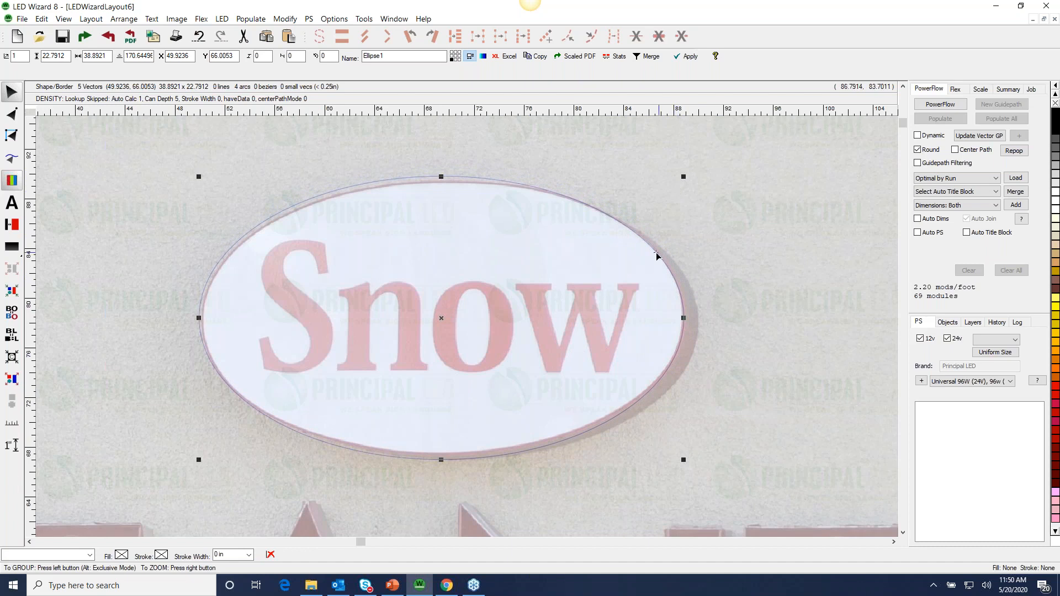
pyautogui.moveTo(684, 177); pyautogui.dragTo(684, 177)
pyautogui.moveTo(439, 316); pyautogui.dragTo(444, 319)
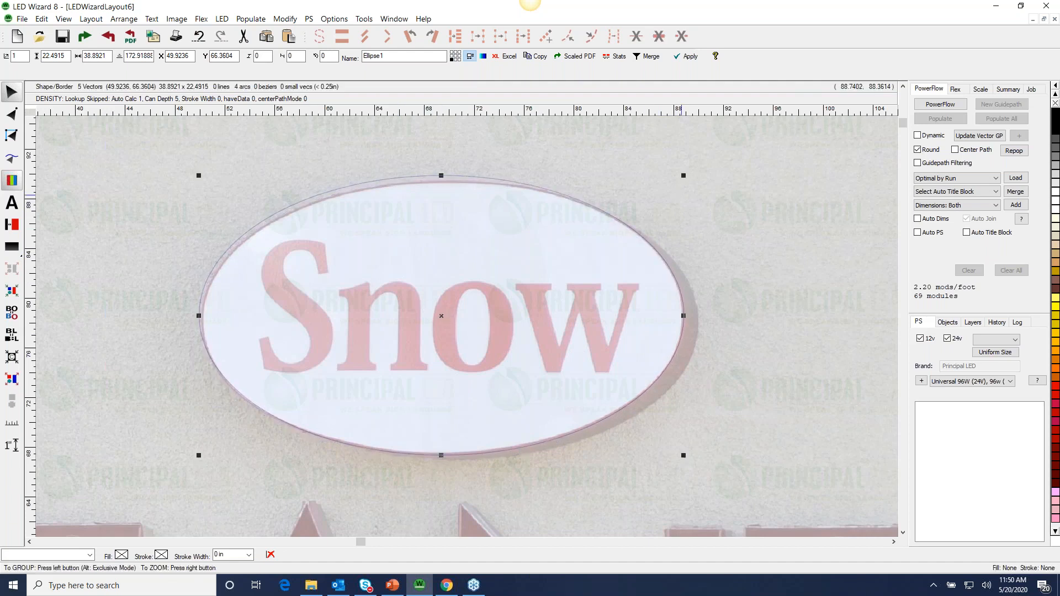
pyautogui.moveTo(686, 177); pyautogui.dragTo(684, 183)
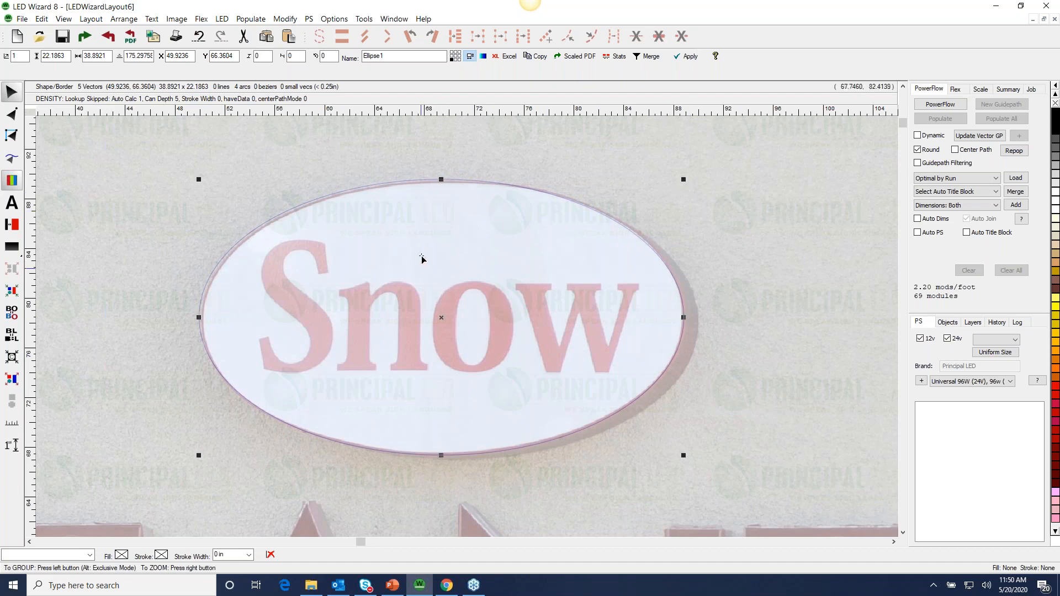
# Step: Edit the ellipse's vectors, moving its left and top nodes onto the edge of the Snow oval
pyautogui.click(11, 114)
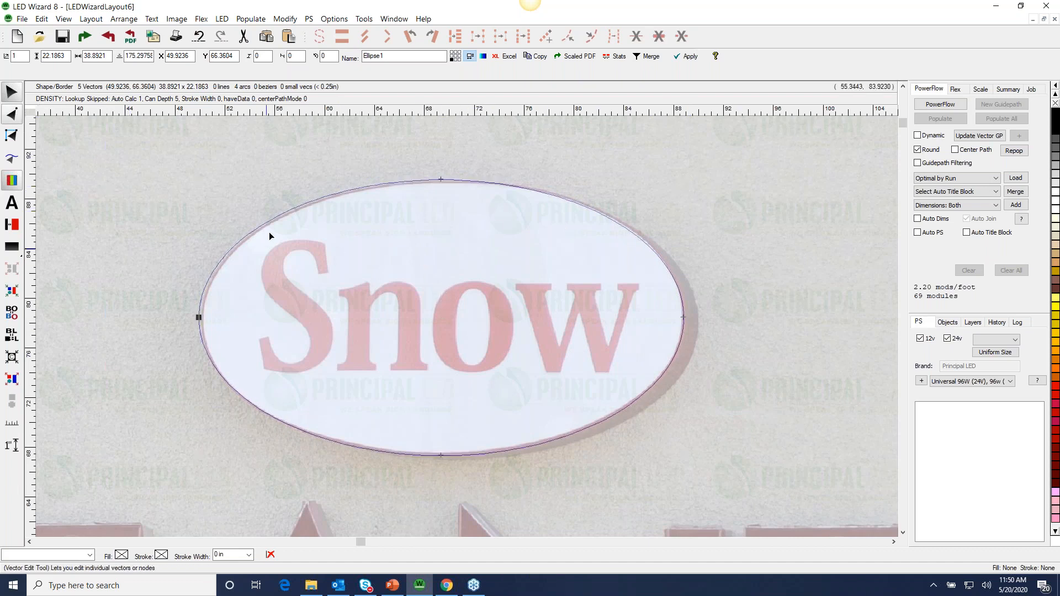
pyautogui.click(276, 217)
pyautogui.scroll(3, 198, 317)
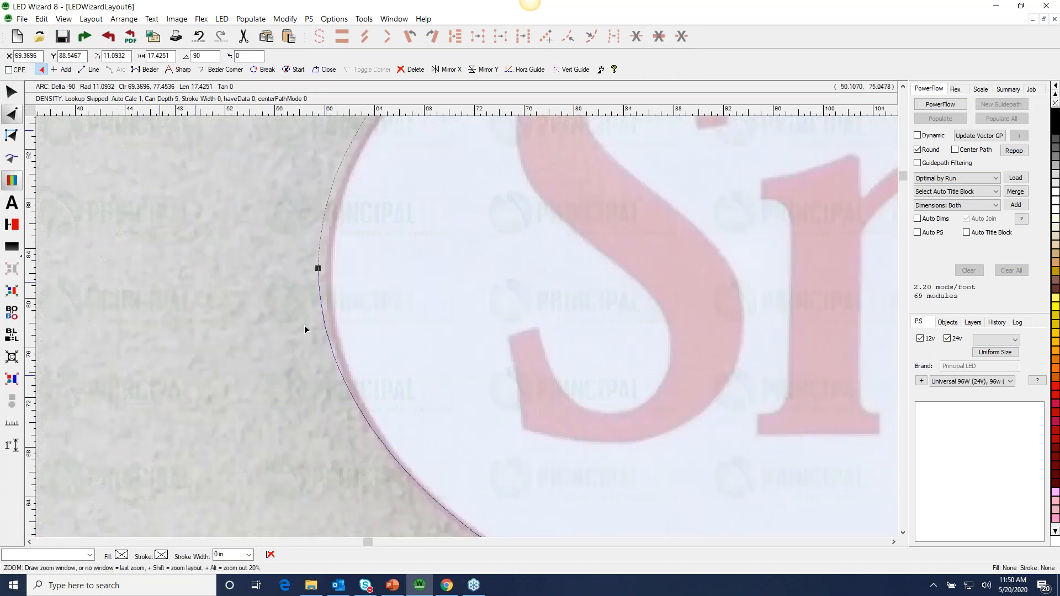
pyautogui.moveTo(318, 269); pyautogui.dragTo(330, 270)
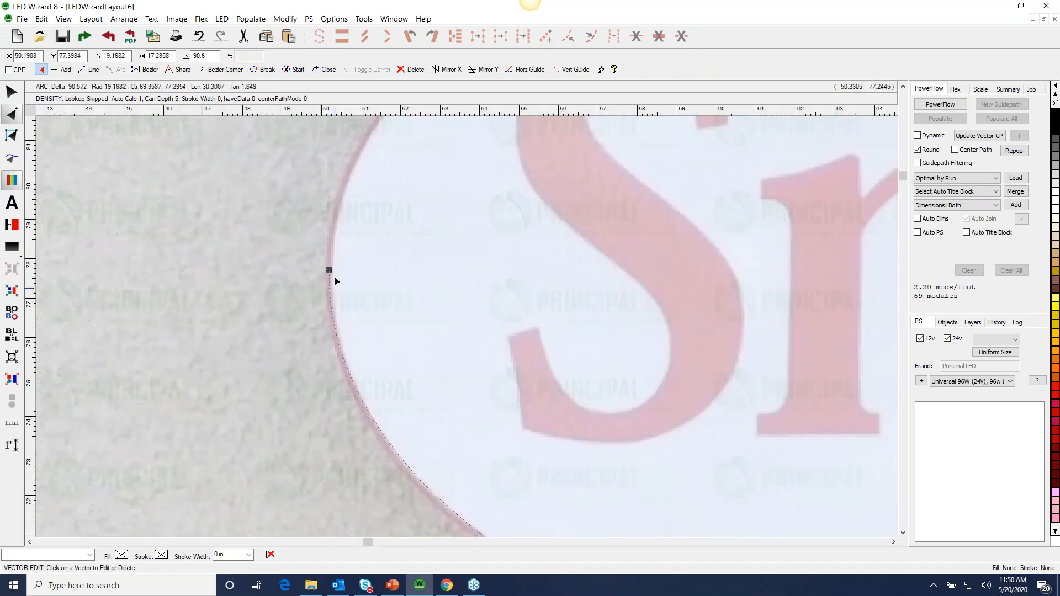
pyautogui.rightClick(332, 272)
pyautogui.moveTo(373, 231); pyautogui.dragTo(545, 146)
pyautogui.moveTo(381, 276); pyautogui.dragTo(384, 282)
pyautogui.click(409, 328)
pyautogui.rightClick(410, 329)
pyautogui.click(410, 328)
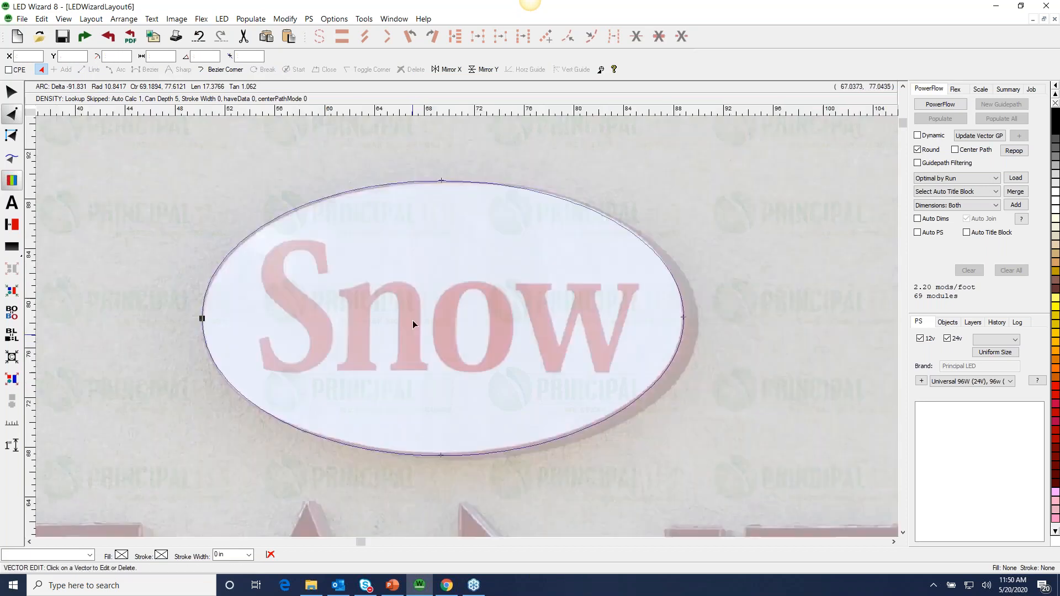
# Step: Convert the ellipse's upper-right arc to a Bezier and adjust both control handles to follow the Snow oval's edge
pyautogui.moveTo(455, 304); pyautogui.dragTo(695, 179)
pyautogui.click(587, 259)
pyautogui.rightClick(587, 260)
pyautogui.click(584, 253)
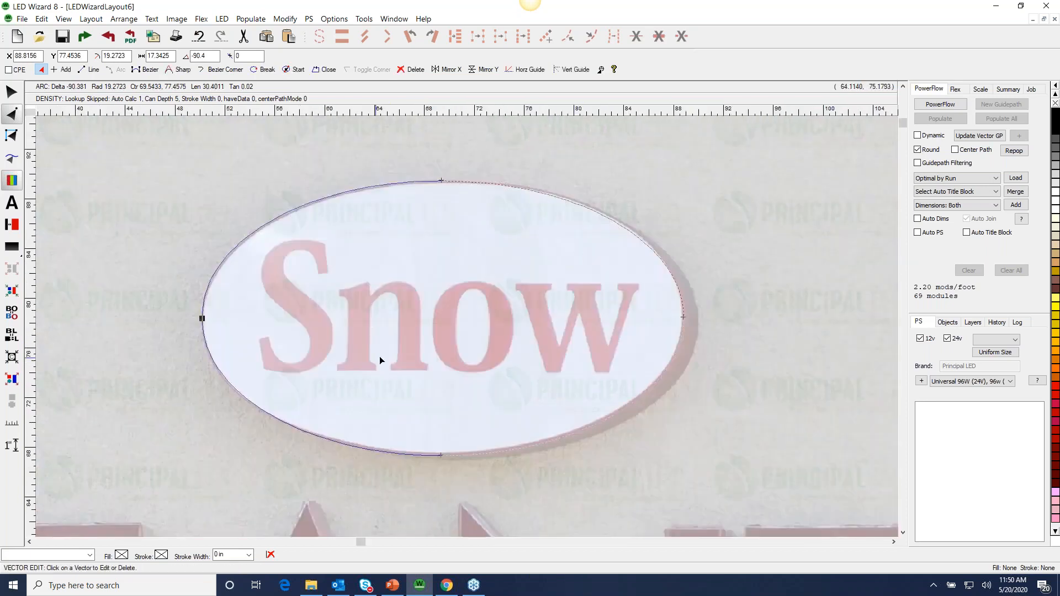
pyautogui.rightClick(389, 370)
pyautogui.moveTo(390, 371); pyautogui.dragTo(772, 158)
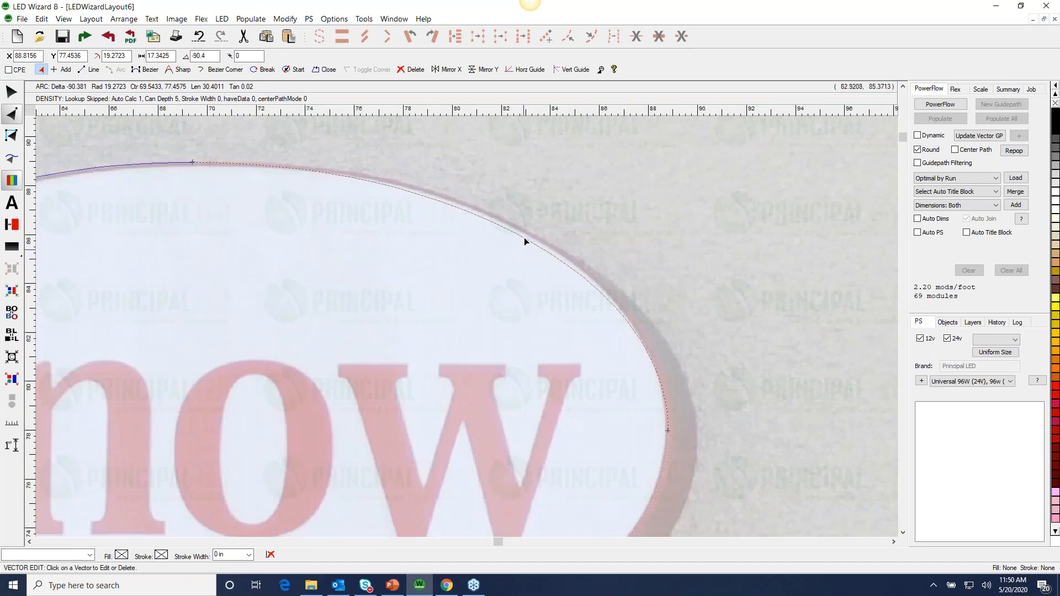
pyautogui.rightClick(525, 241)
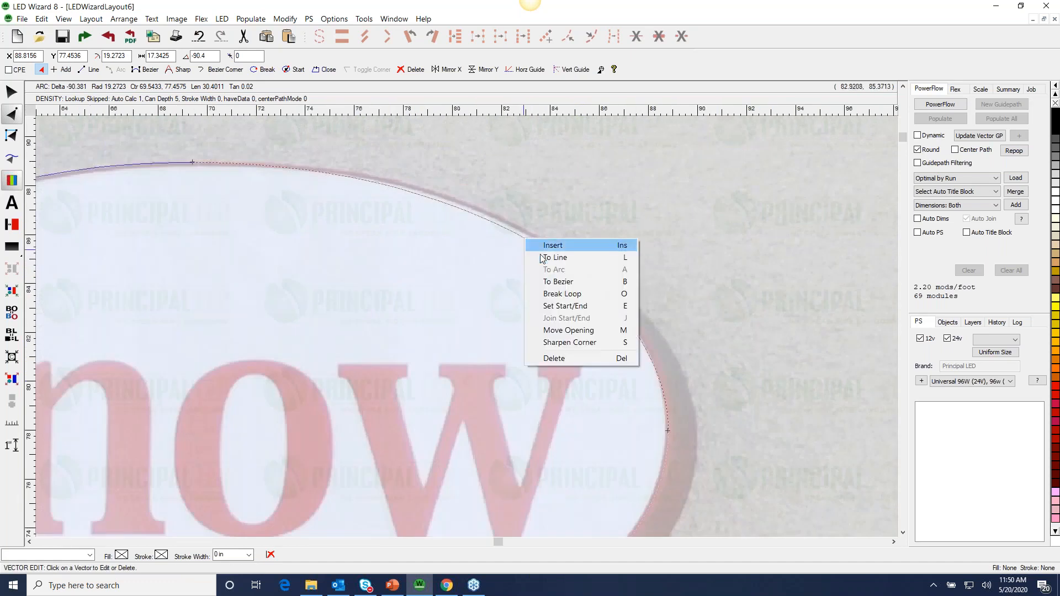
pyautogui.click(578, 282)
pyautogui.moveTo(448, 161); pyautogui.dragTo(467, 160)
pyautogui.moveTo(668, 286); pyautogui.dragTo(669, 279)
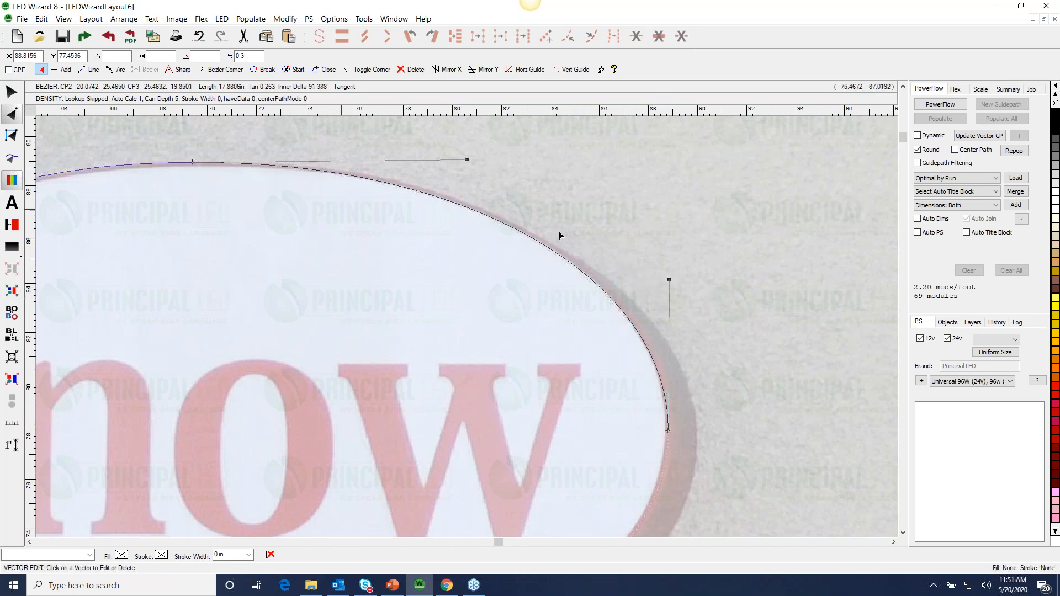
pyautogui.click(620, 242)
pyautogui.scroll(-2, 699, 200)
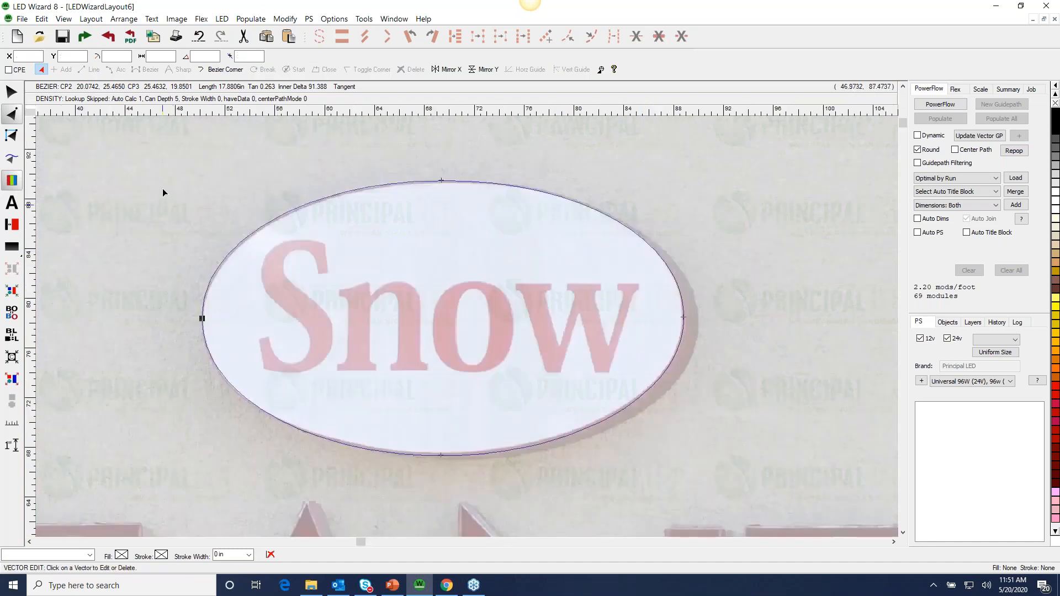
# Step: Move the ellipse's bottom node up slightly onto the lower edge of the Snow oval
pyautogui.press('space')
pyautogui.moveTo(162, 188); pyautogui.dragTo(584, 322)
pyautogui.press('space')
pyautogui.click(583, 322)
pyautogui.press('space')
pyautogui.moveTo(235, 348); pyautogui.dragTo(519, 489)
pyautogui.click(656, 437)
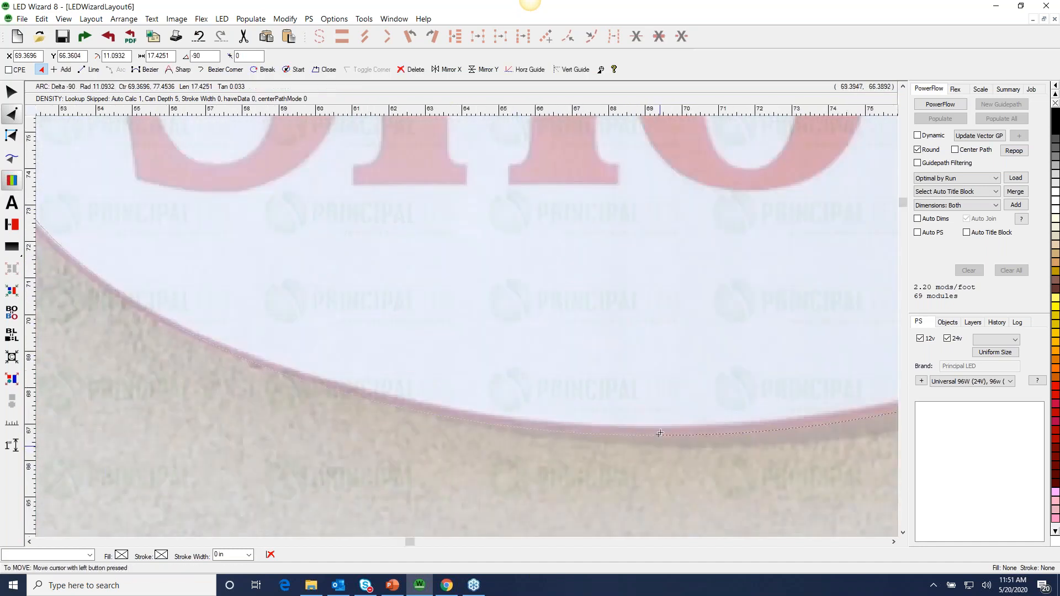
# Step: Convert the ellipse's lower-left arc to a Bezier and adjust its left-side control handle to follow the oval's edge
pyautogui.rightClick(575, 426)
pyautogui.click(608, 469)
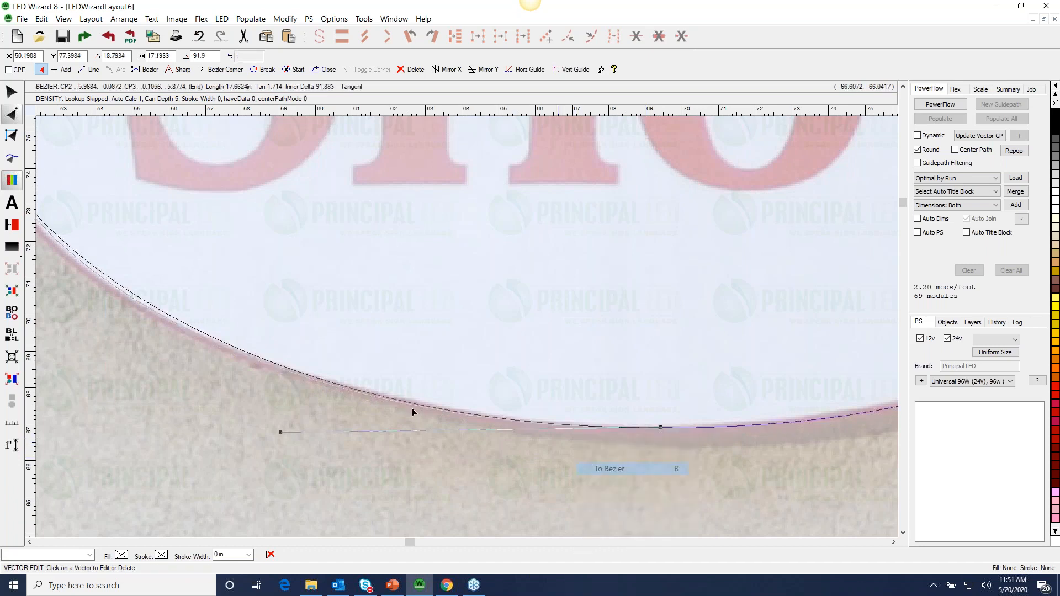
pyautogui.scroll(-2, 126, 311)
pyautogui.scroll(2, 300, 295)
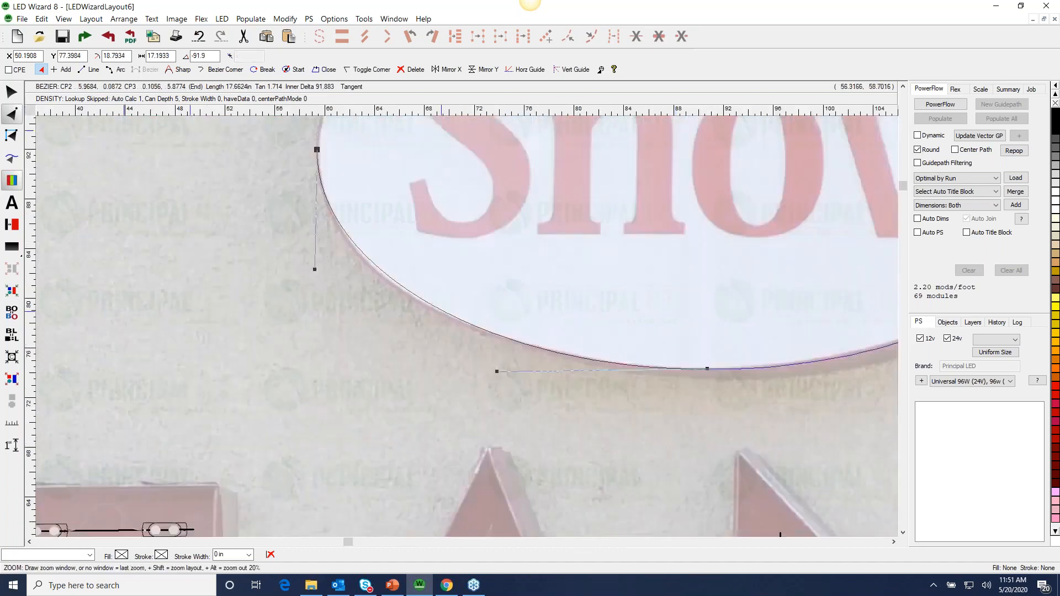
pyautogui.moveTo(313, 272); pyautogui.dragTo(312, 275)
pyautogui.scroll(-2, 556, 403)
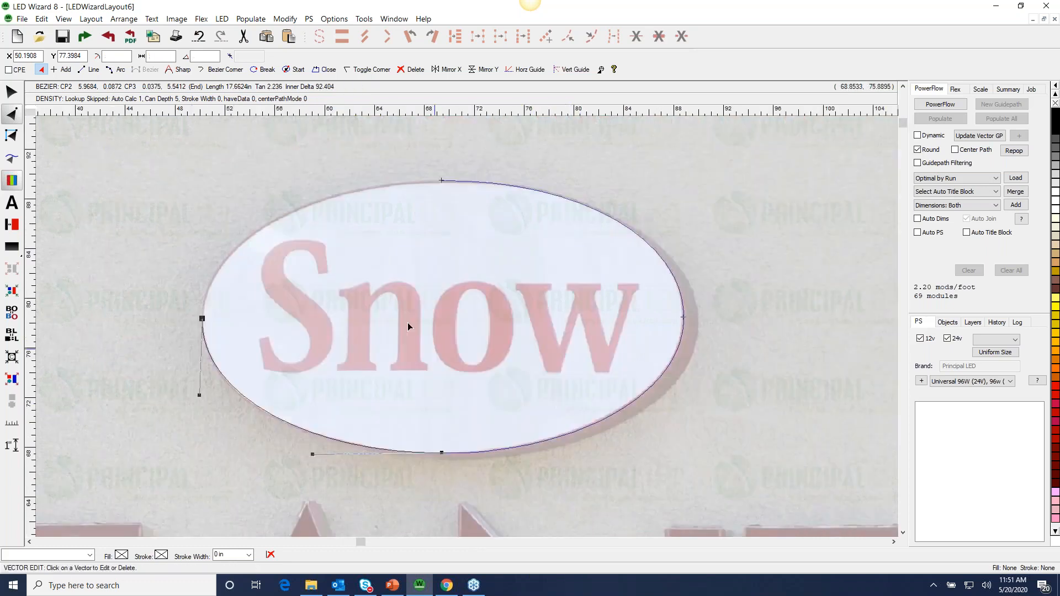
pyautogui.scroll(2, 634, 440)
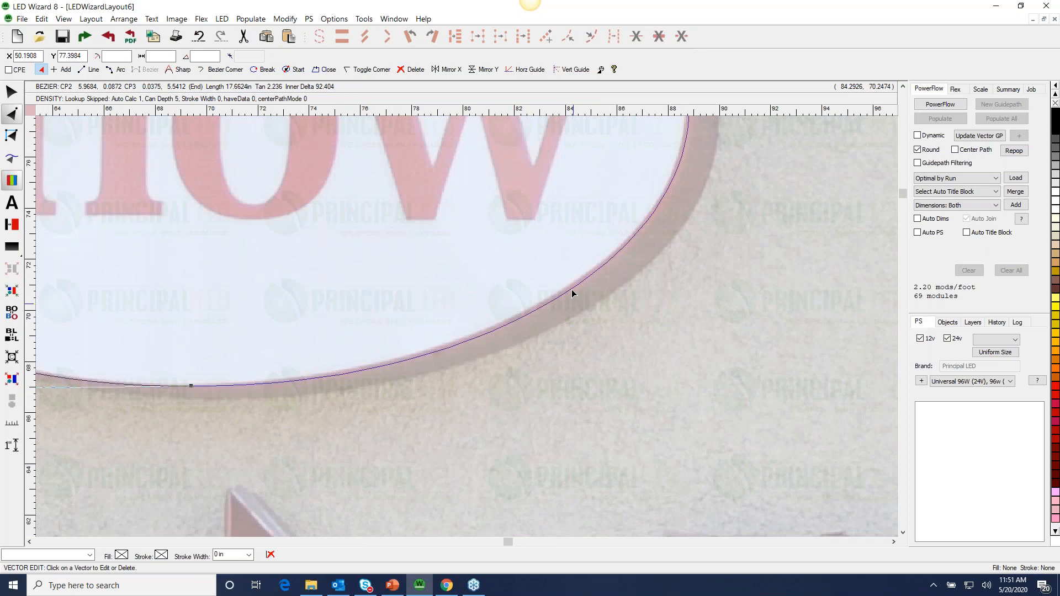
pyautogui.scroll(-2, 646, 310)
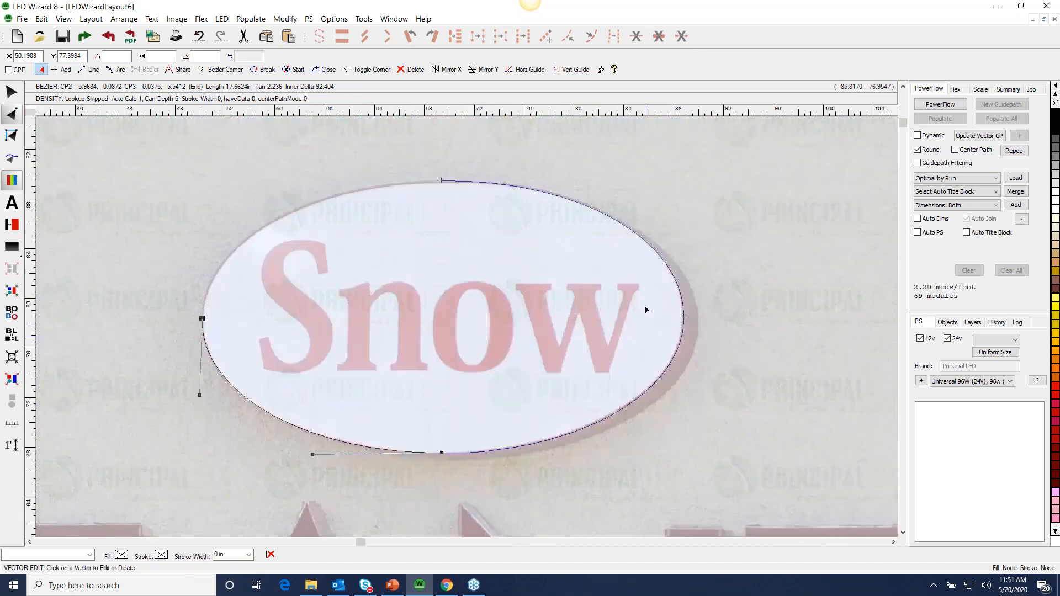
# Step: Finish vector editing, shift the whole ellipse slightly left over the Snow oval, and deselect it
pyautogui.click(11, 93)
pyautogui.rightClick(440, 264)
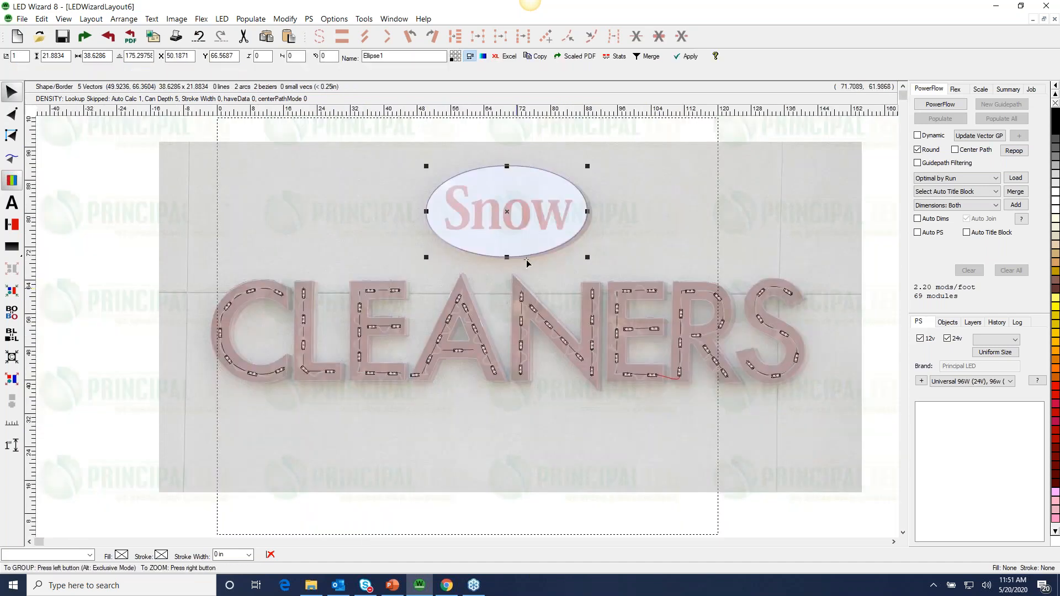
pyautogui.moveTo(502, 213)
pyautogui.mouseDown()
pyautogui.moveTo(504, 288)
pyautogui.moveTo(505, 213)
pyautogui.mouseUp()
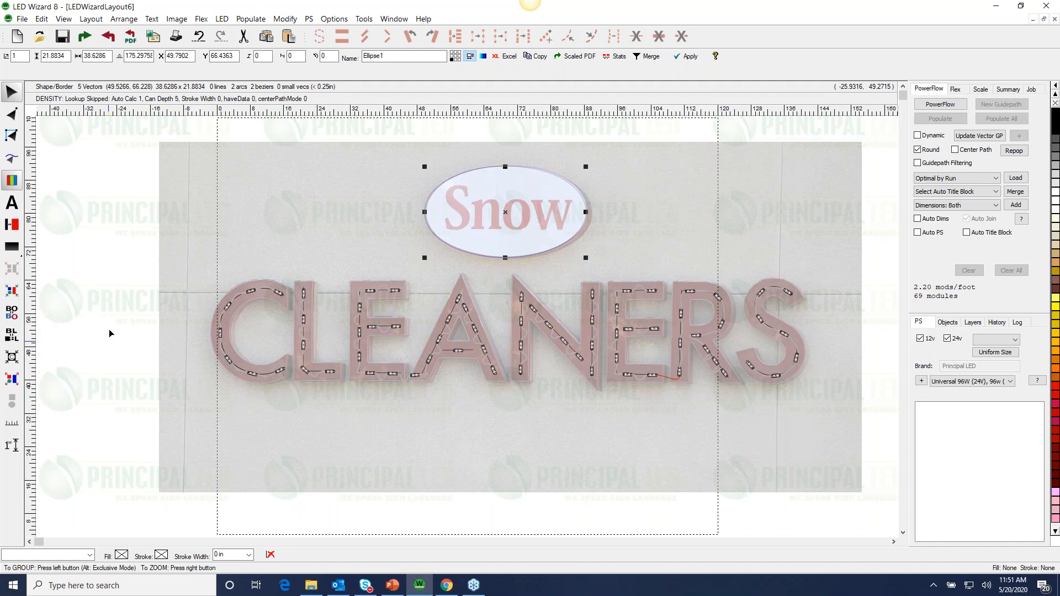
pyautogui.click(147, 218)
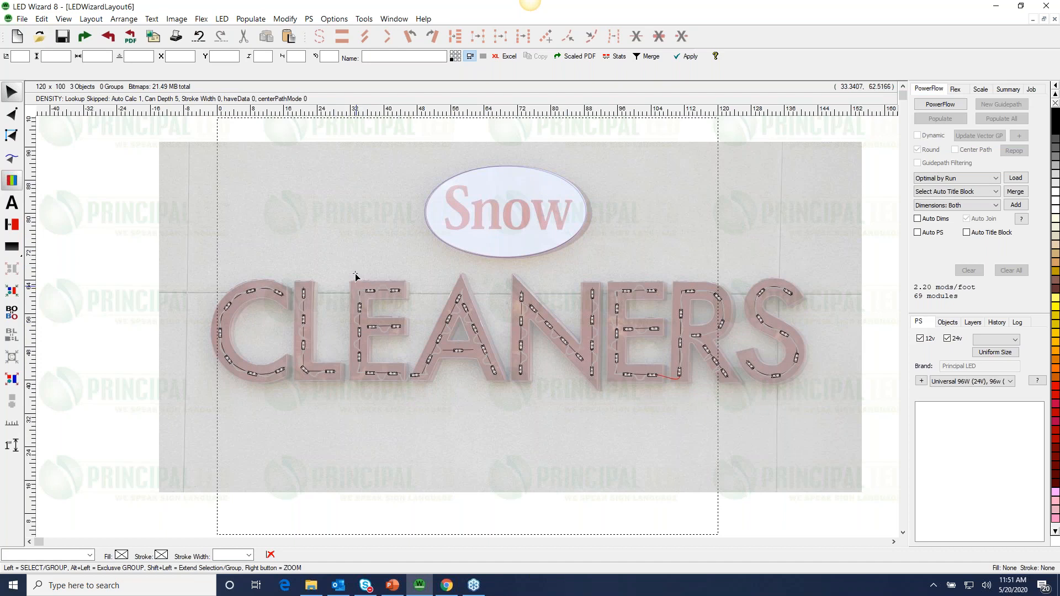
pyautogui.hscroll(1, 128, 216)
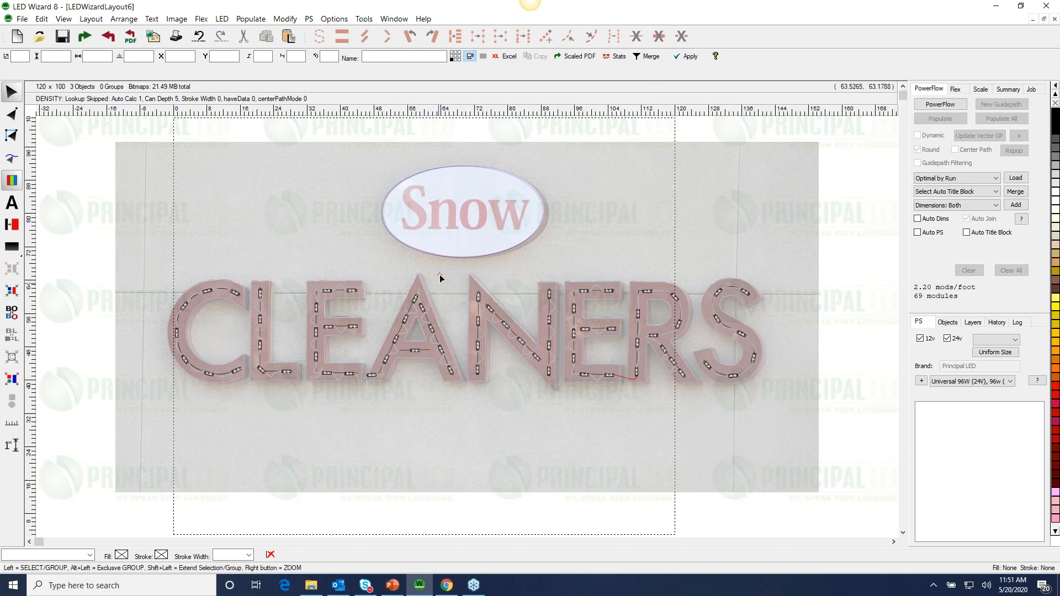
# Step: Create a new layout and preview the laundry time, Euro Market, CheckSmart and Thunder Tower sign photos for import
pyautogui.click(17, 37)
pyautogui.click(84, 37)
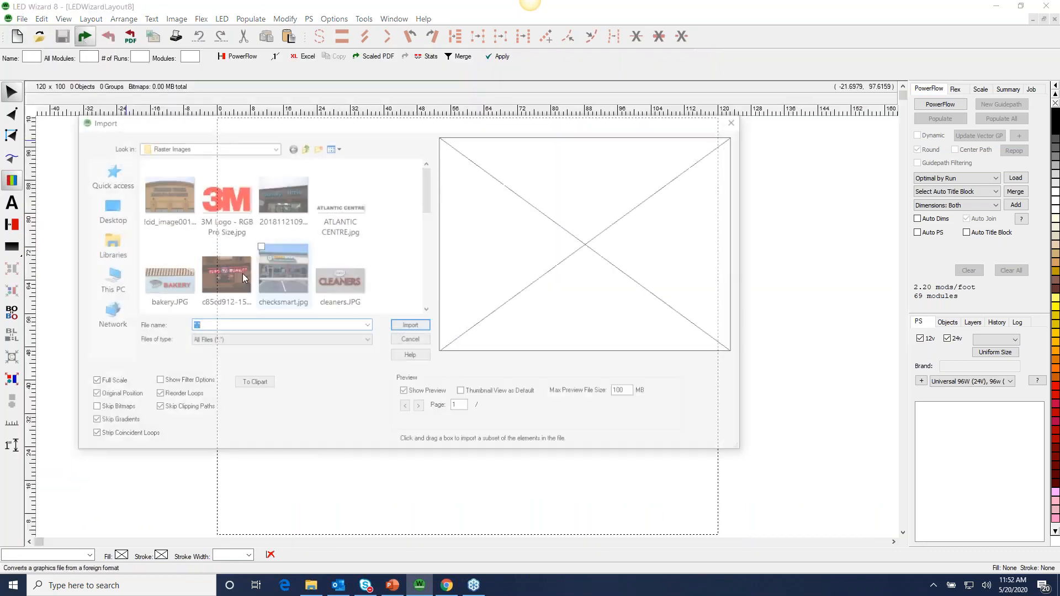
pyautogui.click(283, 209)
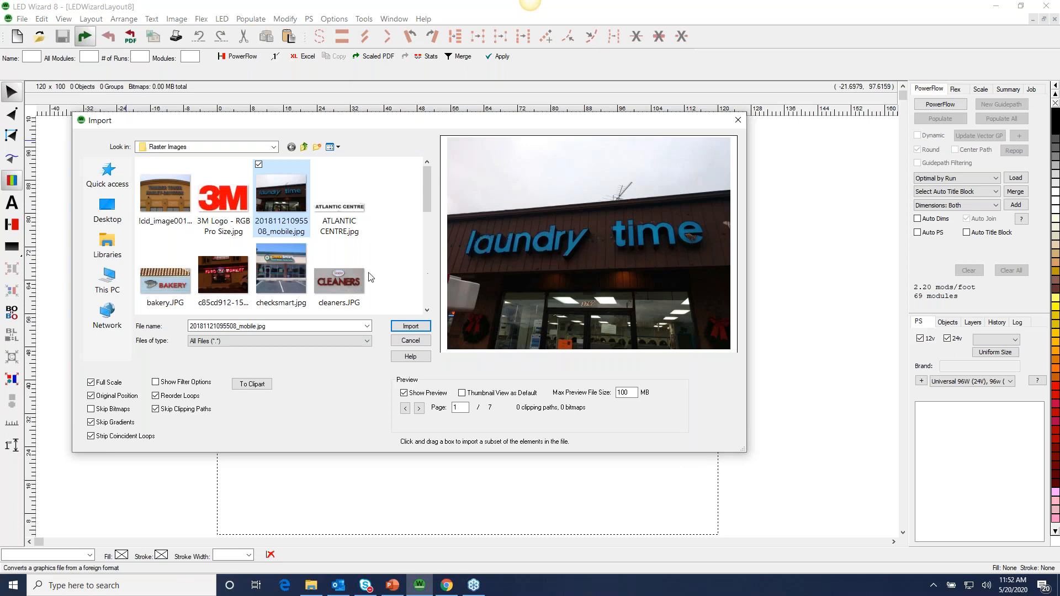
pyautogui.click(231, 274)
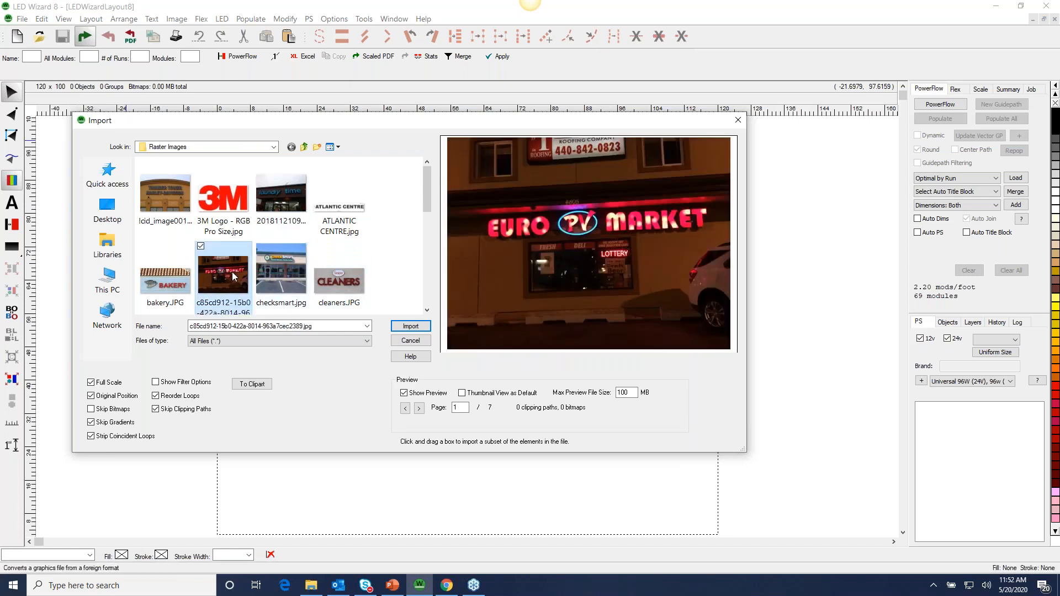
pyautogui.click(286, 265)
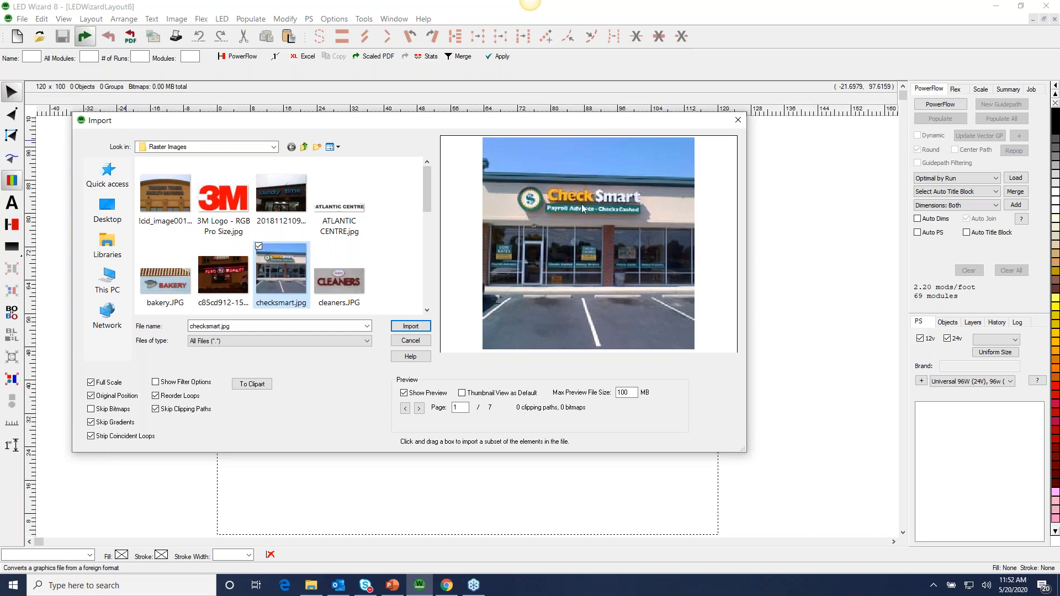
pyautogui.click(177, 217)
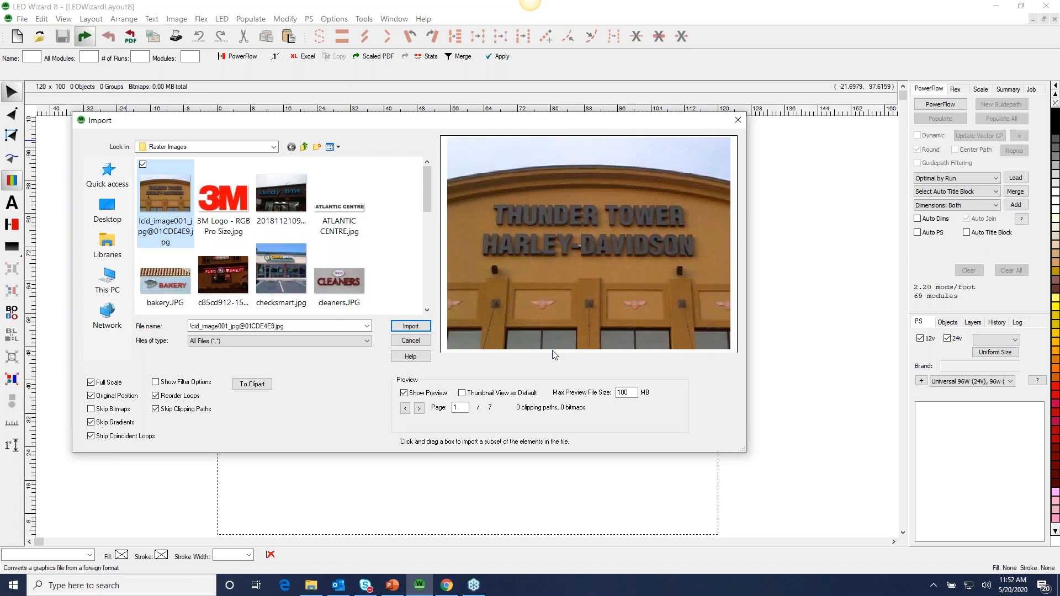
# Step: Preview EJ.jpg and image.png from further down the Raster Images folder
pyautogui.moveTo(427, 193); pyautogui.dragTo(423, 234)
pyautogui.click(244, 223)
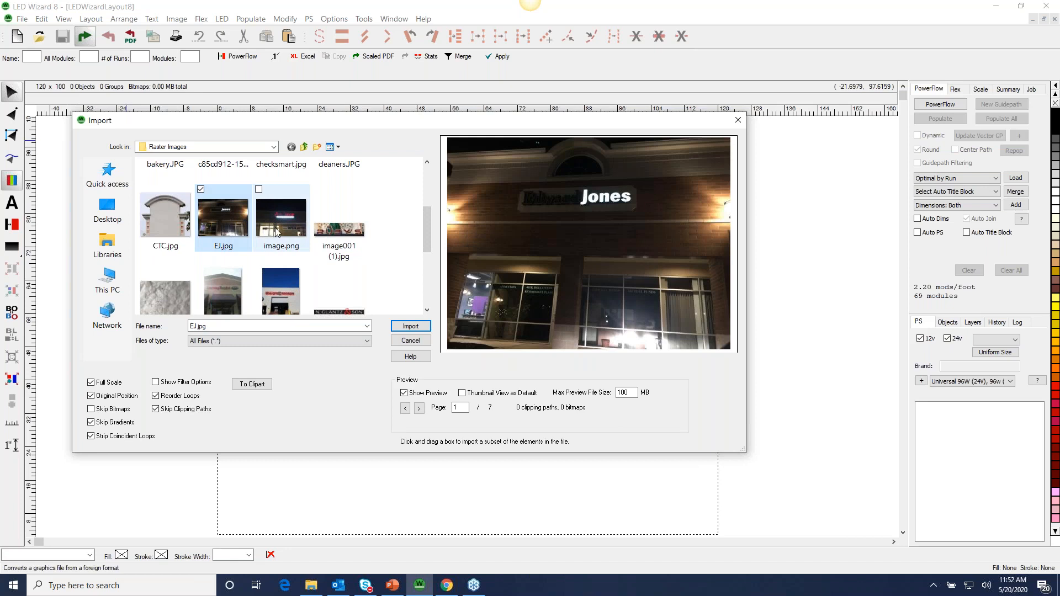
pyautogui.click(286, 220)
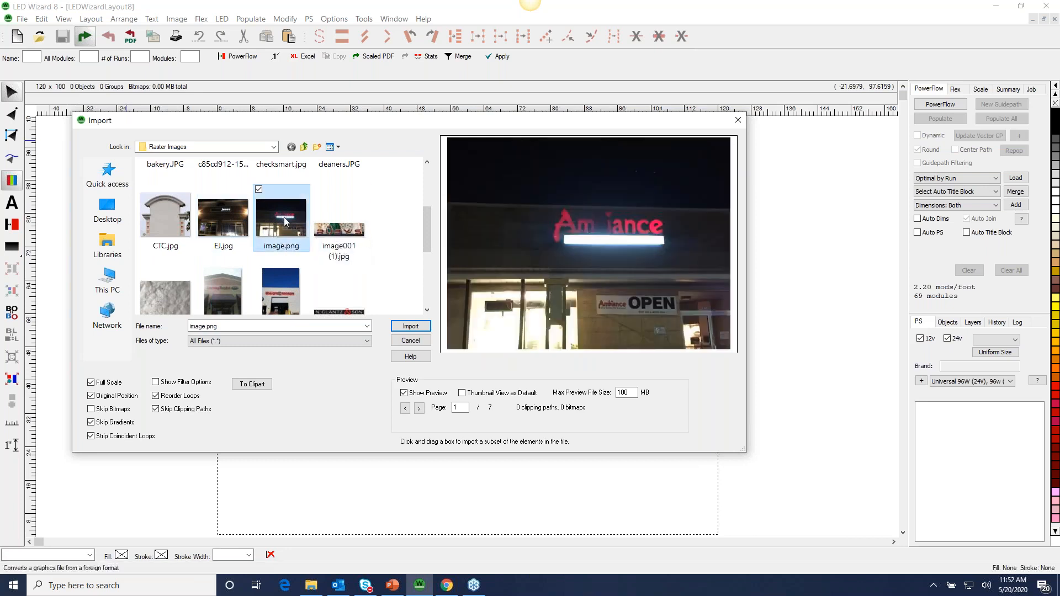
pyautogui.click(217, 209)
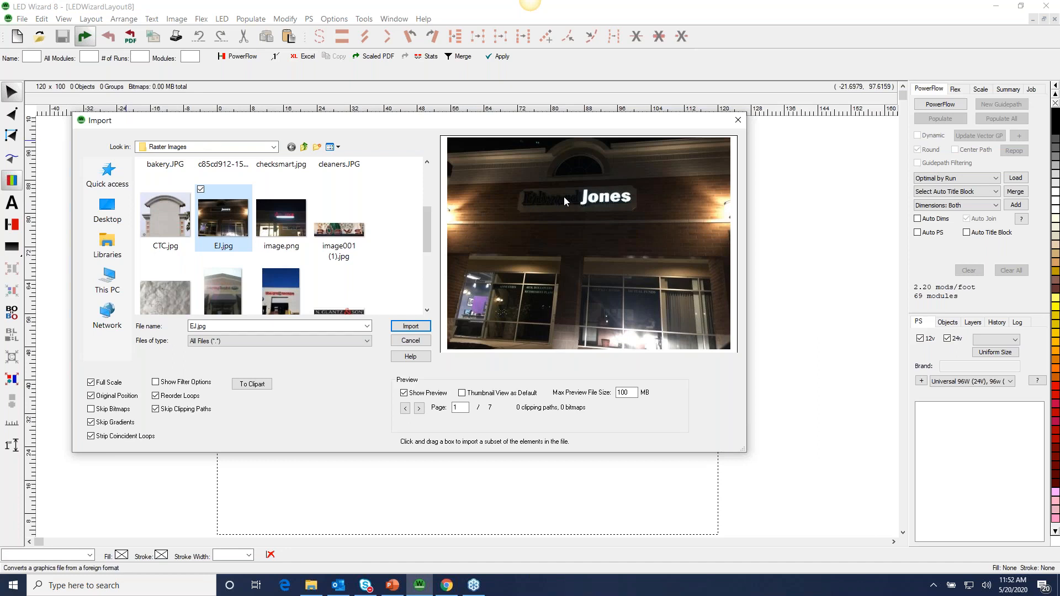
# Step: Import the Thunder Tower Harley-Davidson photo and enlarge it to about 121.5 by 91.1 inches across the layout
pyautogui.moveTo(425, 236); pyautogui.dragTo(427, 186)
pyautogui.click(167, 200)
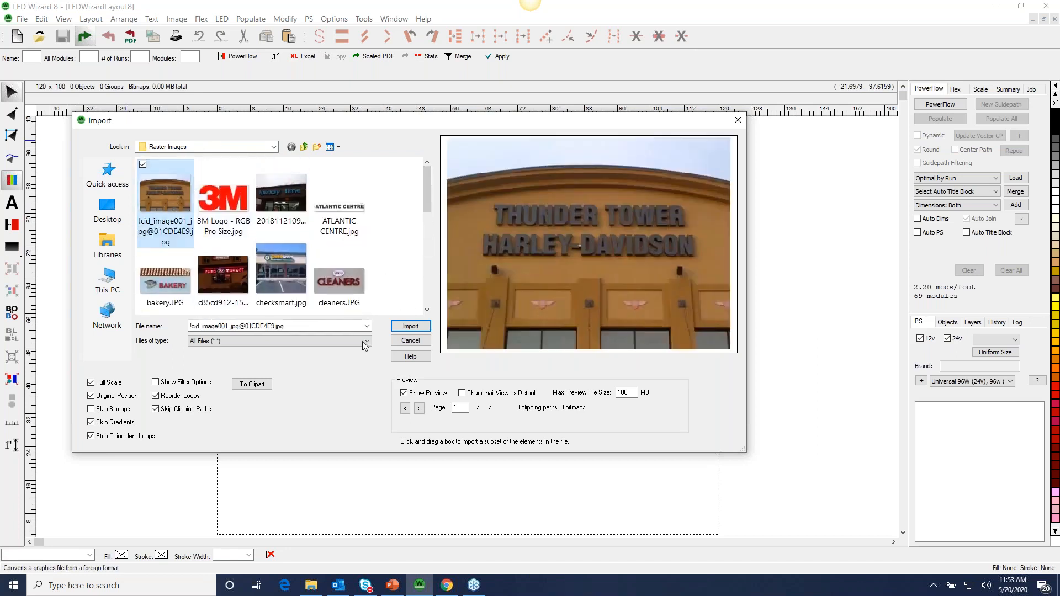
pyautogui.click(412, 327)
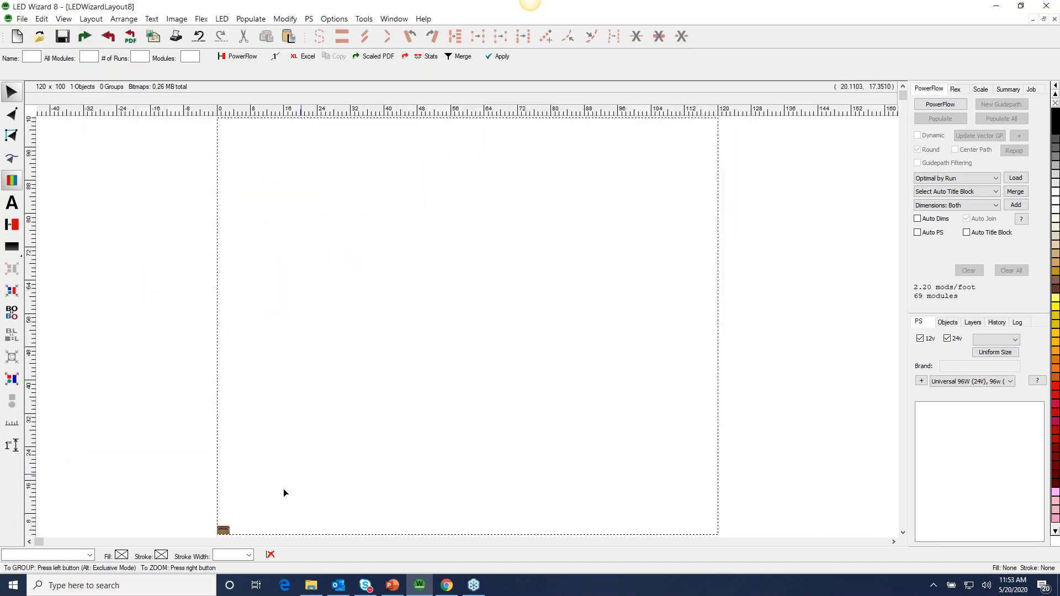
pyautogui.click(223, 530)
pyautogui.moveTo(230, 526); pyautogui.dragTo(753, 201)
pyautogui.moveTo(587, 377)
pyautogui.mouseDown()
pyautogui.moveTo(594, 366)
pyautogui.moveTo(586, 373)
pyautogui.mouseUp()
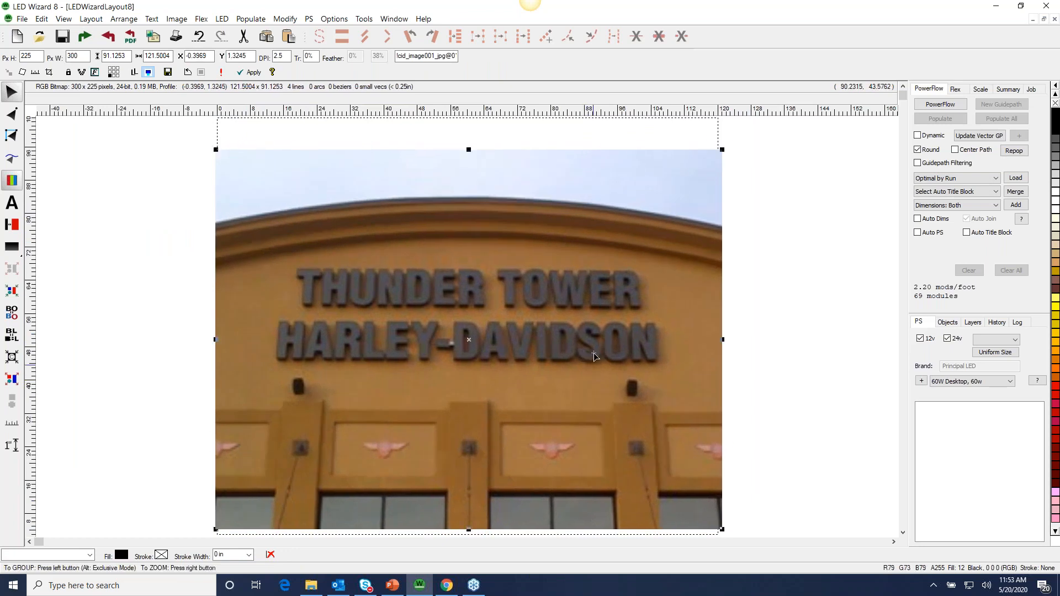
# Step: Move the Thunder Tower photo down about 14 inches to free space above it
pyautogui.moveTo(260, 250); pyautogui.dragTo(663, 381)
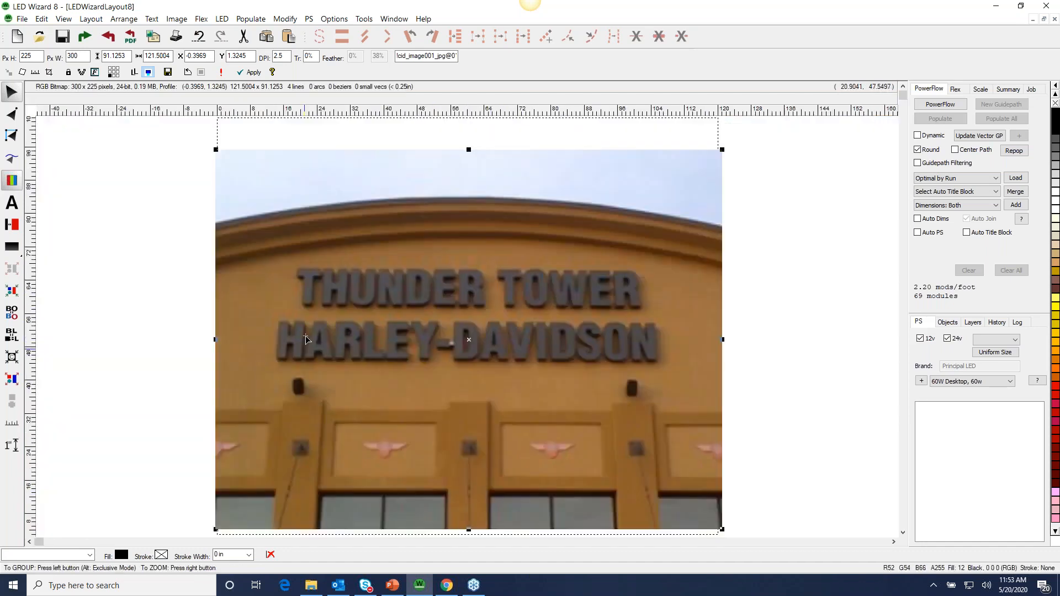
pyautogui.rightClick(369, 340)
pyautogui.moveTo(386, 334); pyautogui.dragTo(381, 393)
# Step: Start a text object above the photo and set its font to Arial Narrow Bold
pyautogui.click(13, 203)
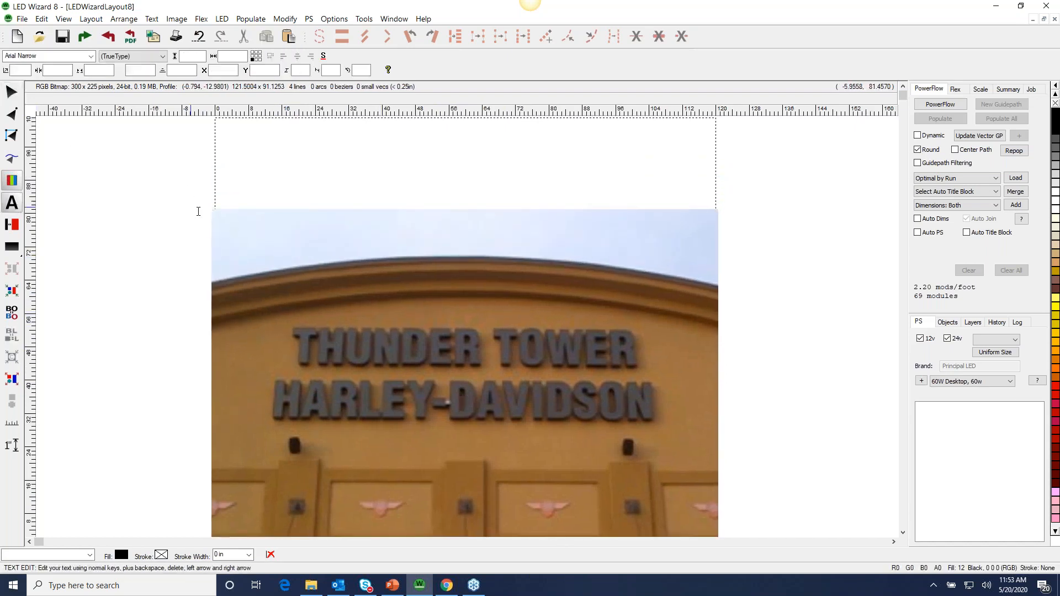
pyautogui.click(239, 205)
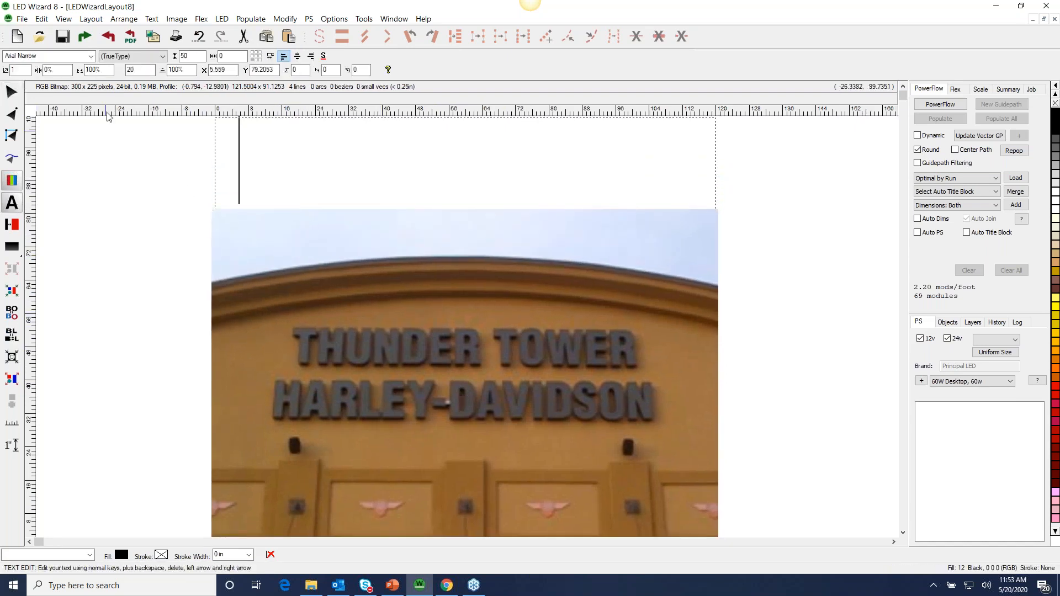
pyautogui.click(90, 56)
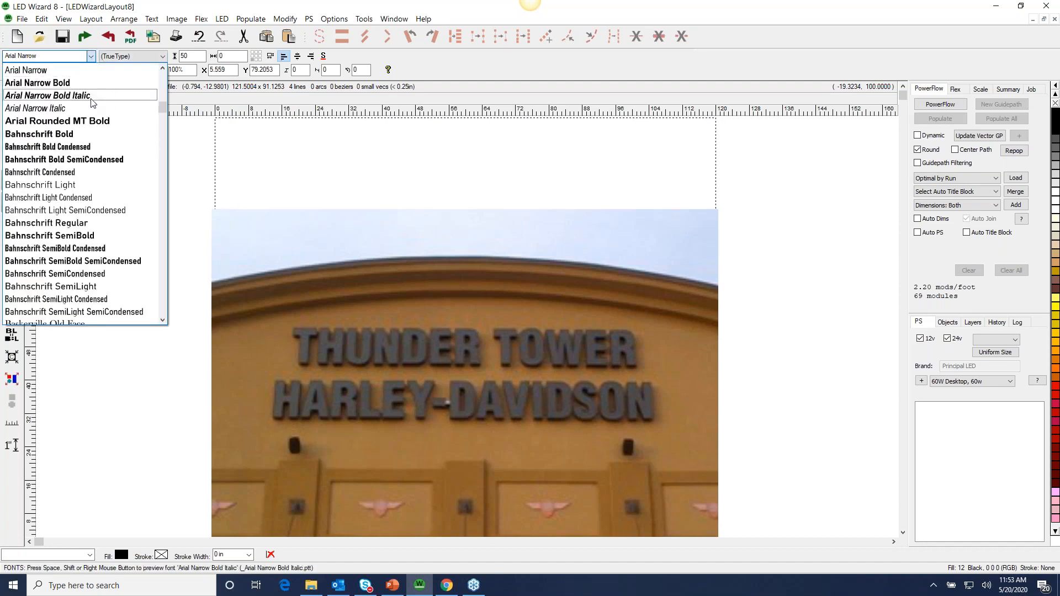
pyautogui.scroll(1, 93, 103)
pyautogui.scroll(1, 93, 103)
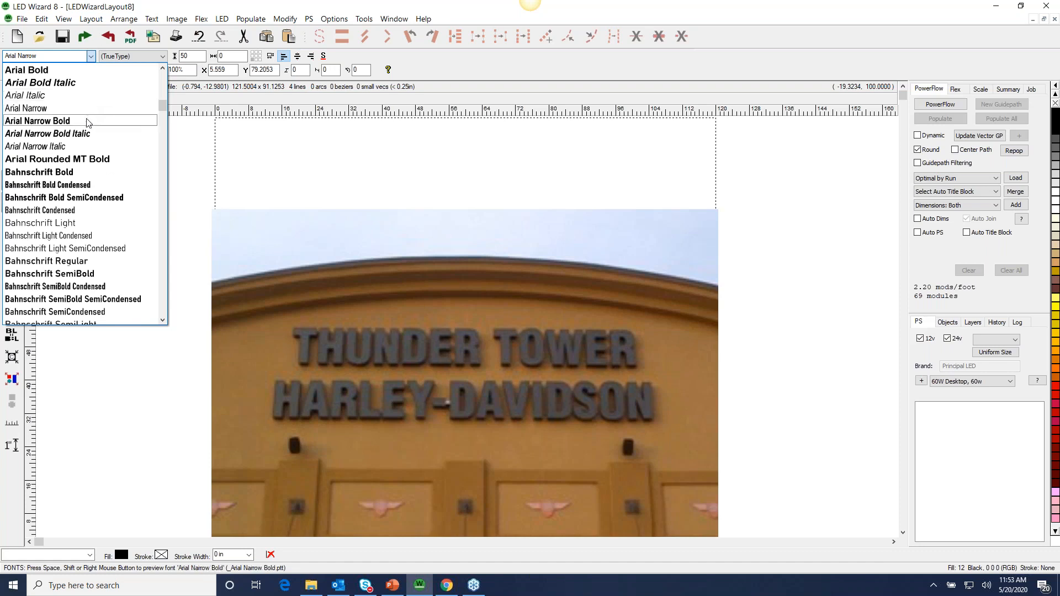
pyautogui.moveTo(164, 105)
pyautogui.mouseDown()
pyautogui.moveTo(168, 128)
pyautogui.moveTo(173, 105)
pyautogui.mouseUp()
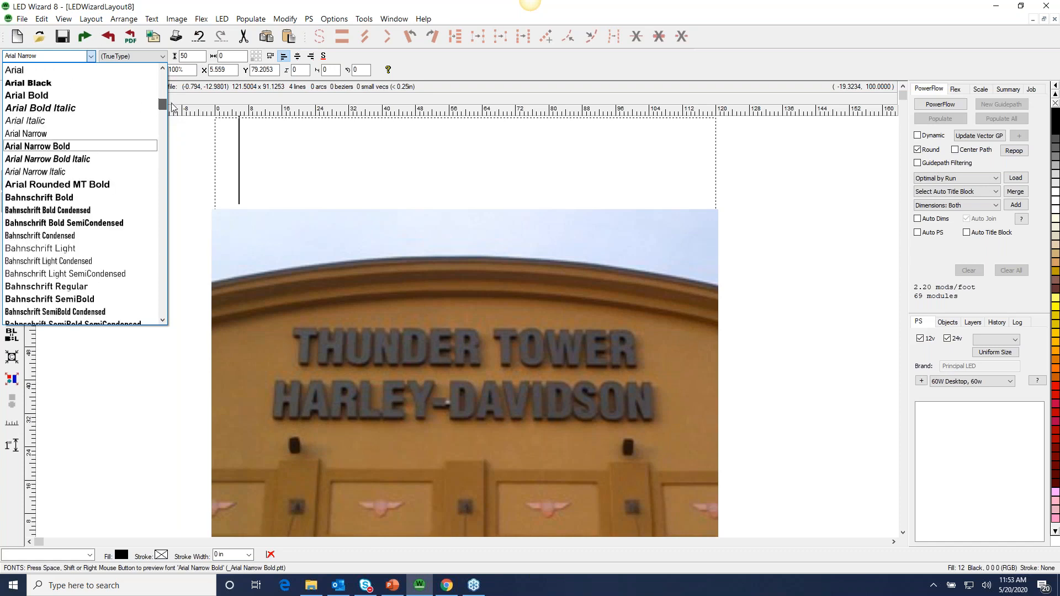
pyautogui.click(110, 147)
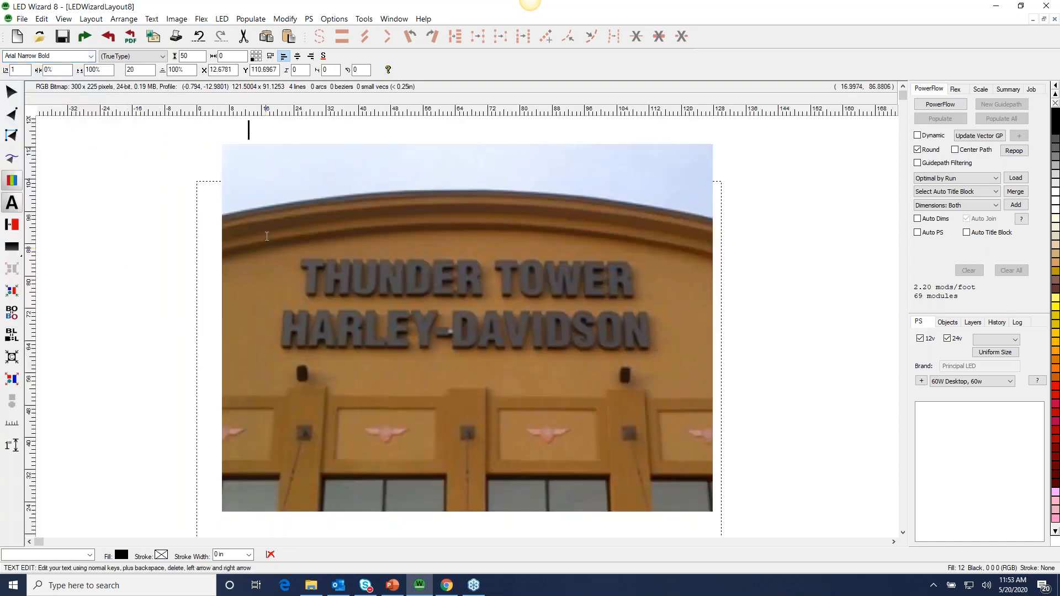
# Step: Place the text start point above the photo's THUNDER lettering and set the text height to 10 inches
pyautogui.click(307, 234)
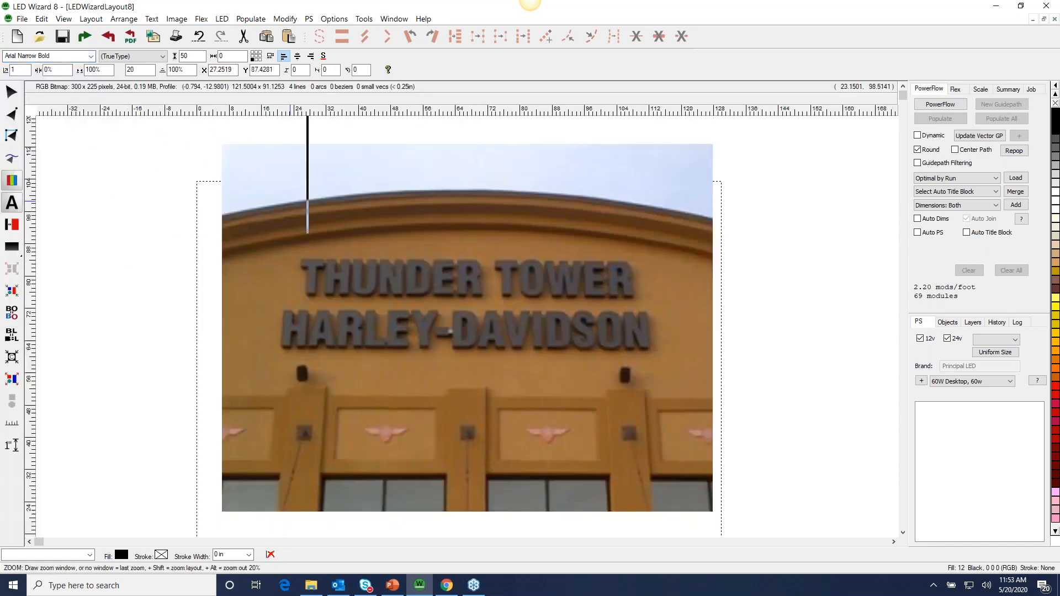
pyautogui.rightClick(291, 201)
pyautogui.moveTo(194, 56); pyautogui.dragTo(178, 57)
pyautogui.write('49.75')
pyautogui.press('Return')
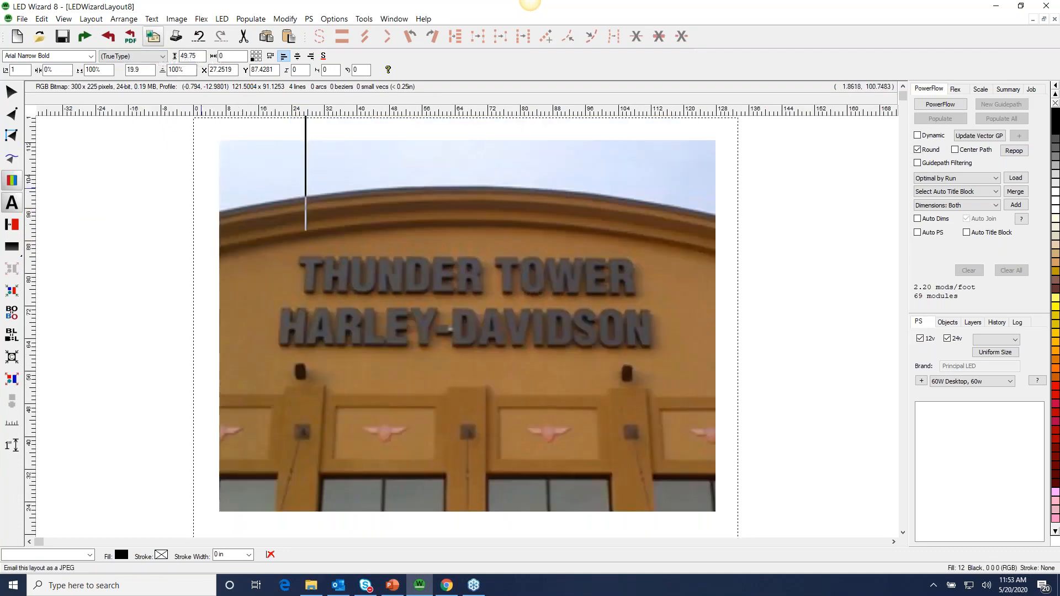
pyautogui.moveTo(198, 57); pyautogui.dragTo(169, 56)
pyautogui.write('12')
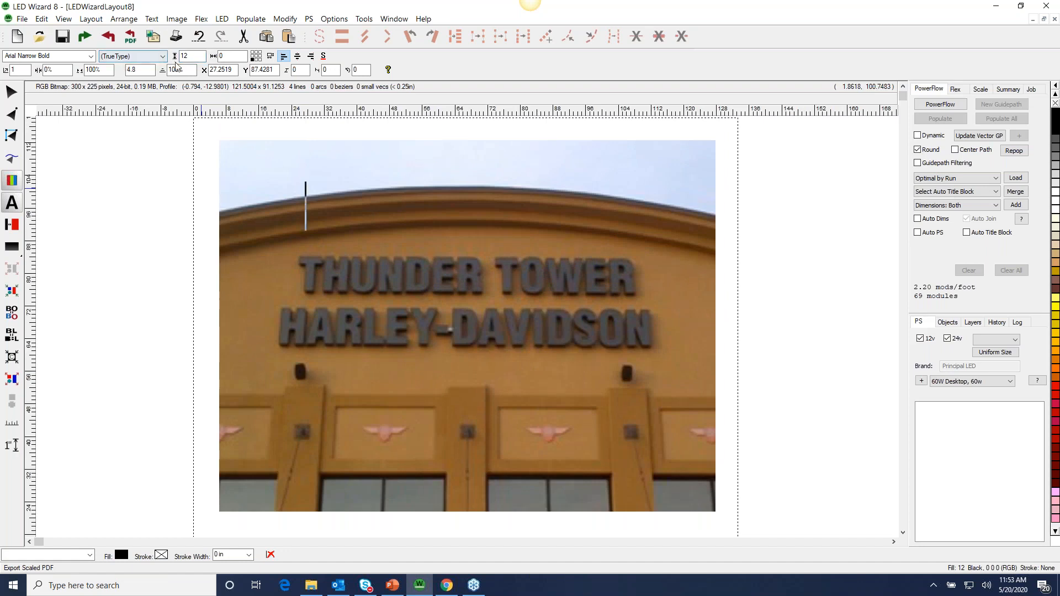
pyautogui.moveTo(194, 56); pyautogui.dragTo(176, 56)
pyautogui.write('10')
pyautogui.press('Return')
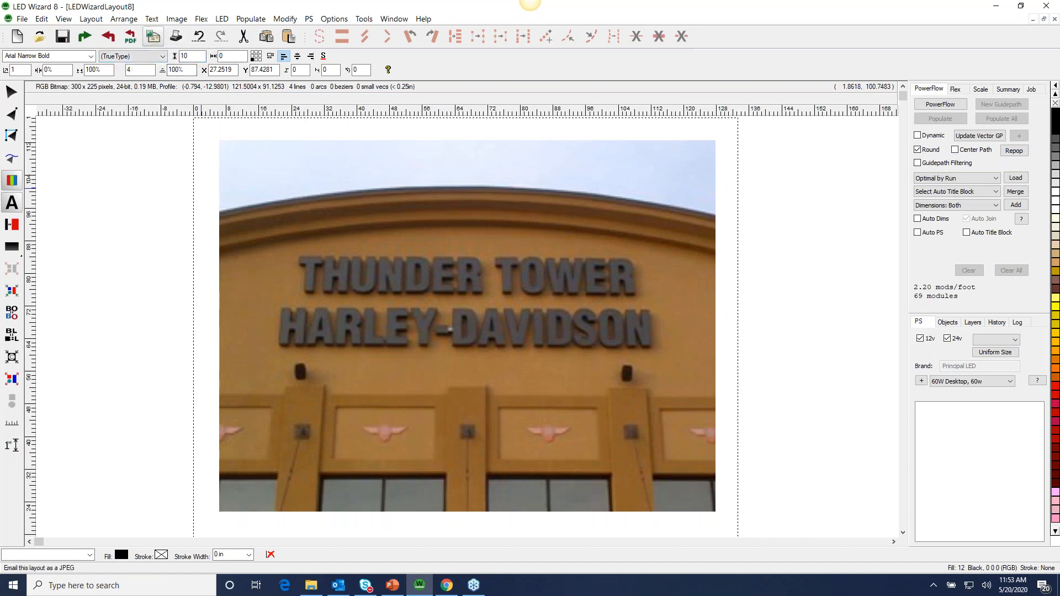
# Step: Enter THUNDER TOWER, move the text over the photo's sign lettering and pick a dark grey fill
pyautogui.write('THUNDER TER')
pyautogui.click(12, 94)
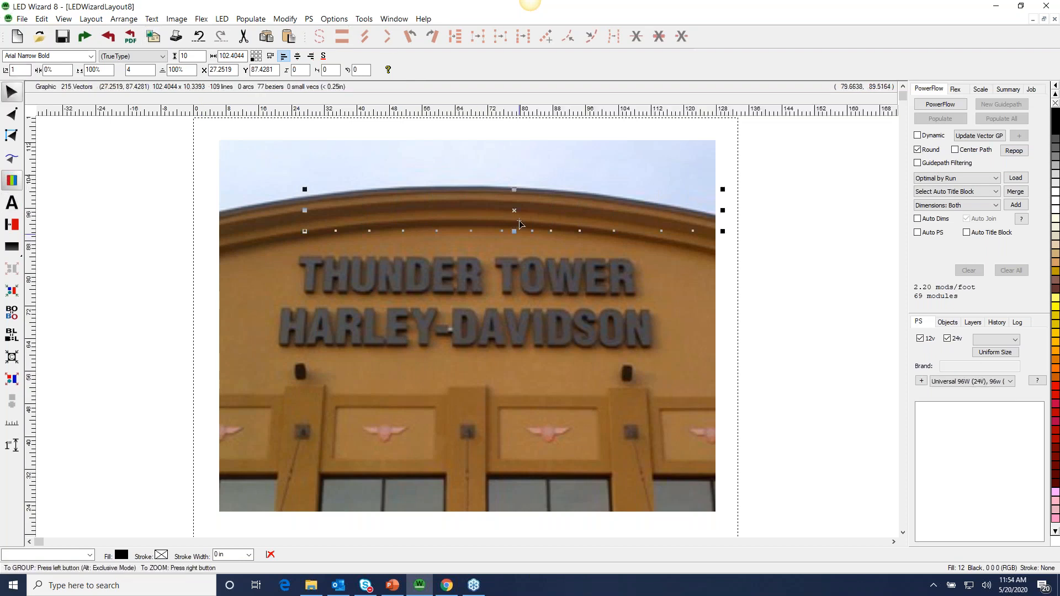
pyautogui.moveTo(274, 224); pyautogui.dragTo(598, 266)
pyautogui.click(1055, 156)
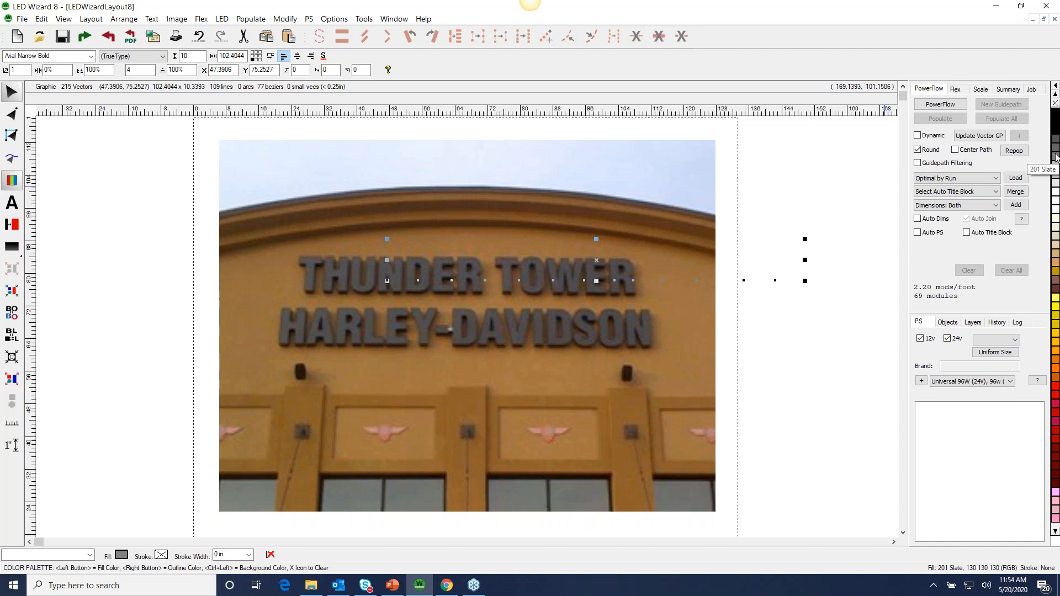
pyautogui.click(786, 229)
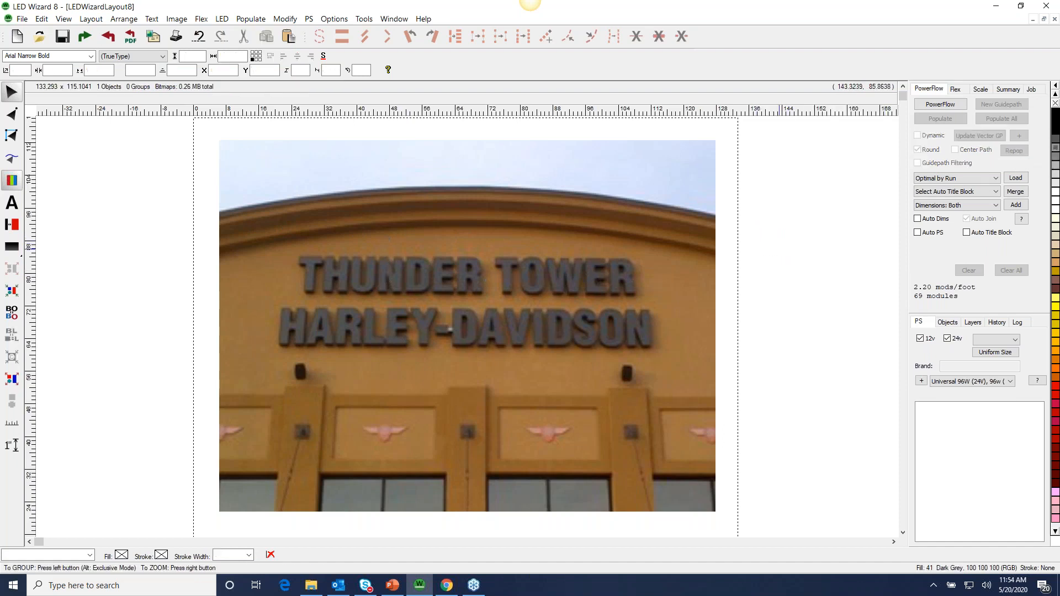
# Step: Move the photo down and slightly right to leave blank space above it for text
pyautogui.click(541, 277)
pyautogui.moveTo(542, 277); pyautogui.dragTo(660, 459)
pyautogui.click(461, 206)
pyautogui.moveTo(482, 358); pyautogui.dragTo(438, 322)
pyautogui.click(375, 237)
pyautogui.click(210, 176)
# Step: Add the text THUNDER TOWER in the blank area above the photo
pyautogui.click(11, 203)
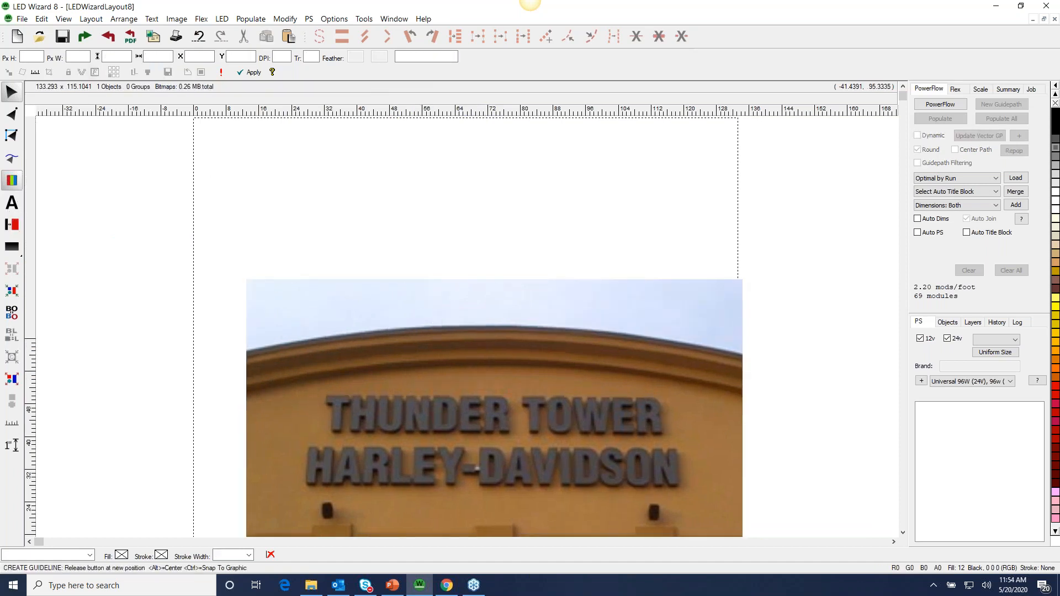
pyautogui.click(231, 263)
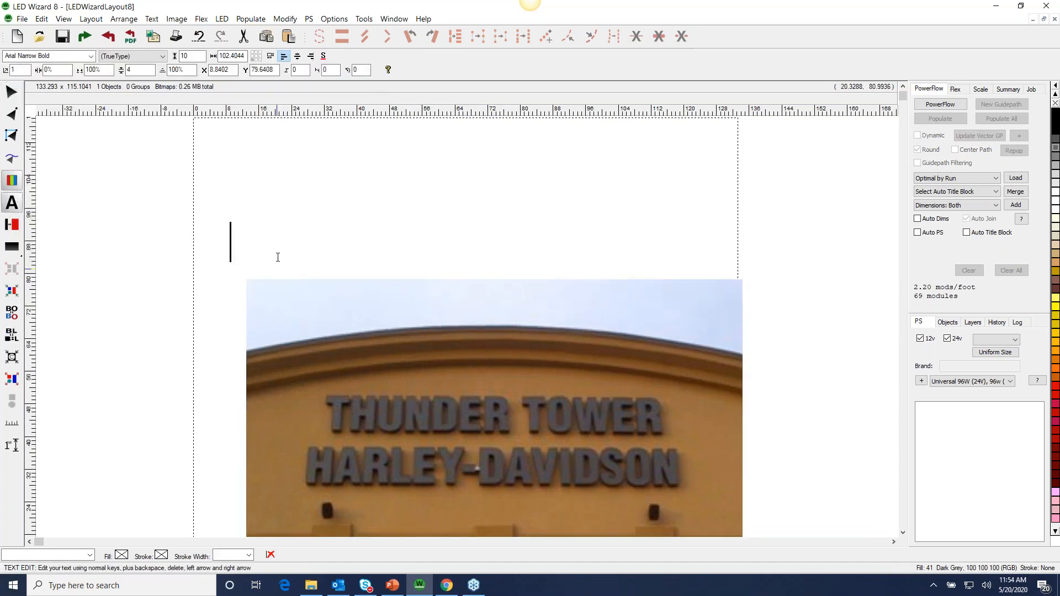
pyautogui.write('THUNDE')
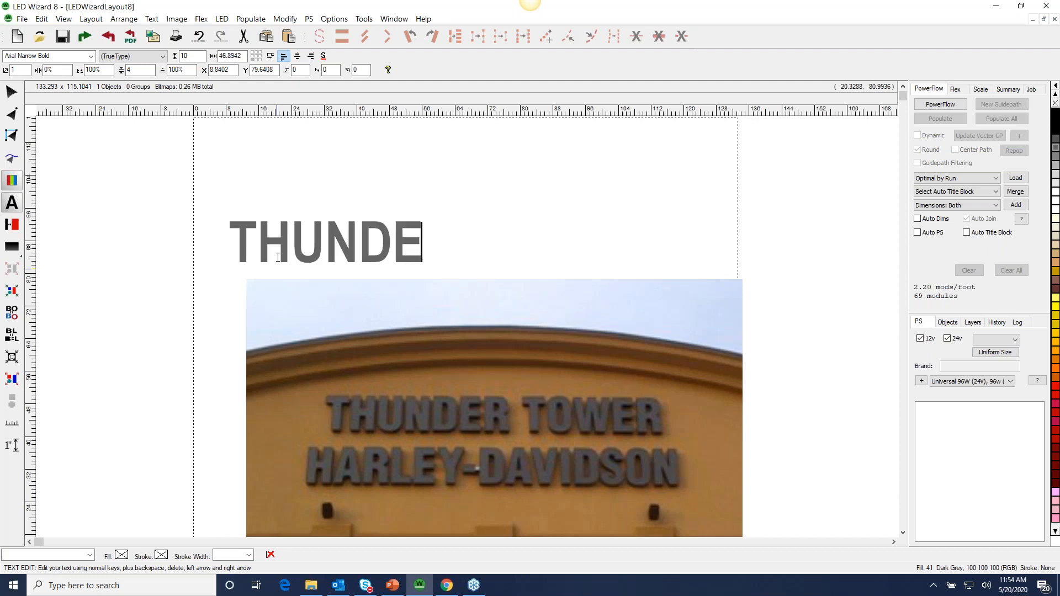
pyautogui.write('R TOWER')
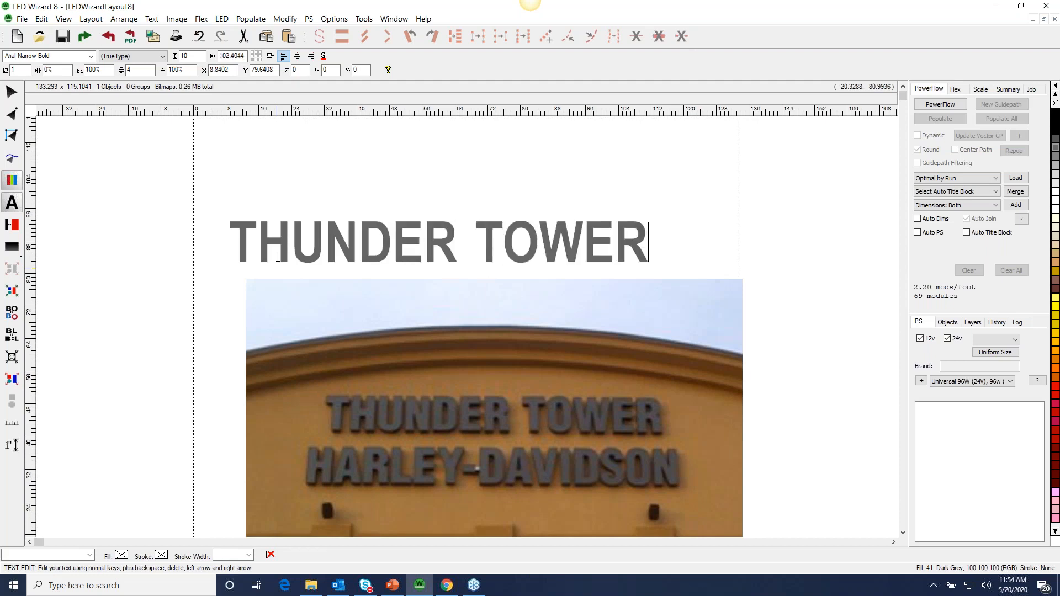
pyautogui.click(11, 91)
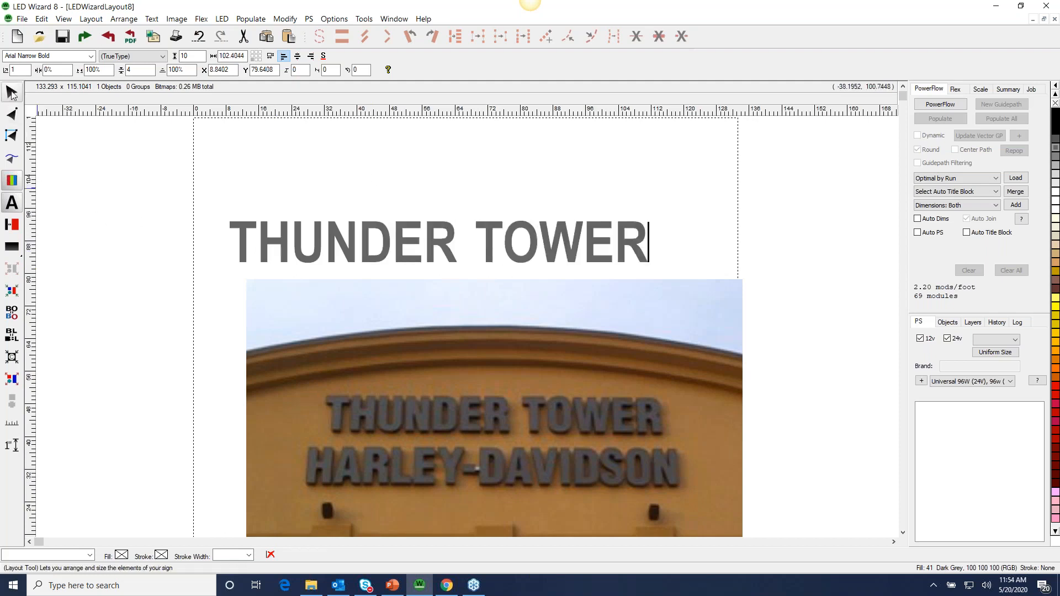
# Step: Bring the photo and text together and scale THUNDER TOWER to about 82.6 inches wide, just above the sign's first line
pyautogui.moveTo(451, 456); pyautogui.dragTo(437, 420)
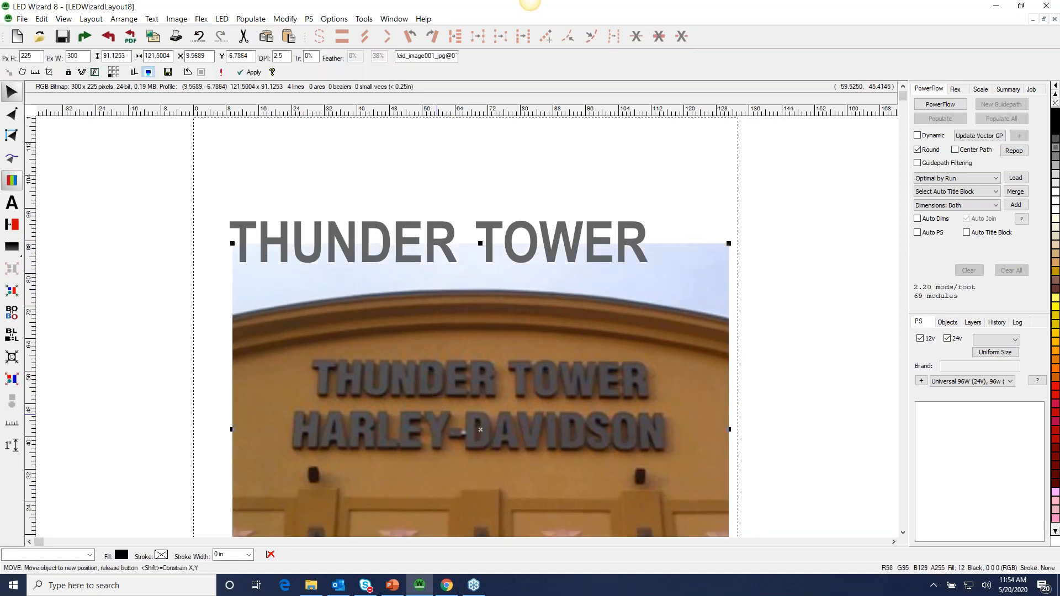
pyautogui.moveTo(394, 247); pyautogui.dragTo(469, 342)
pyautogui.moveTo(295, 421); pyautogui.dragTo(810, 279)
pyautogui.moveTo(421, 312); pyautogui.dragTo(434, 317)
pyautogui.moveTo(757, 273); pyautogui.dragTo(625, 305)
pyautogui.moveTo(345, 315); pyautogui.dragTo(353, 312)
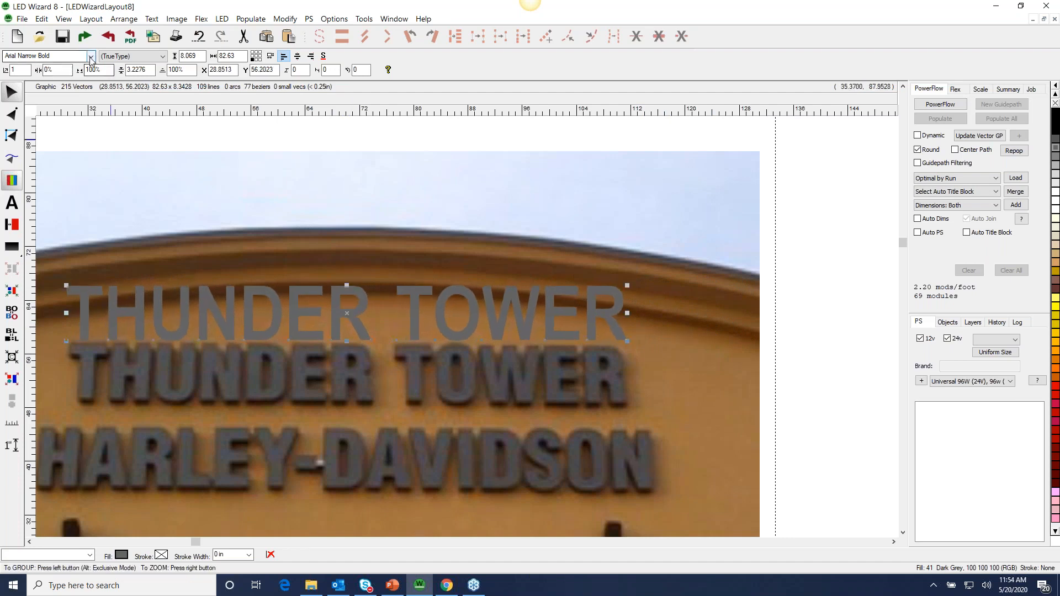
# Step: Keep Arial Narrow Bold, move the text onto the photo's THUNDER TOWER lettering and tighten its letter spacing to about -0.14%
pyautogui.click(90, 56)
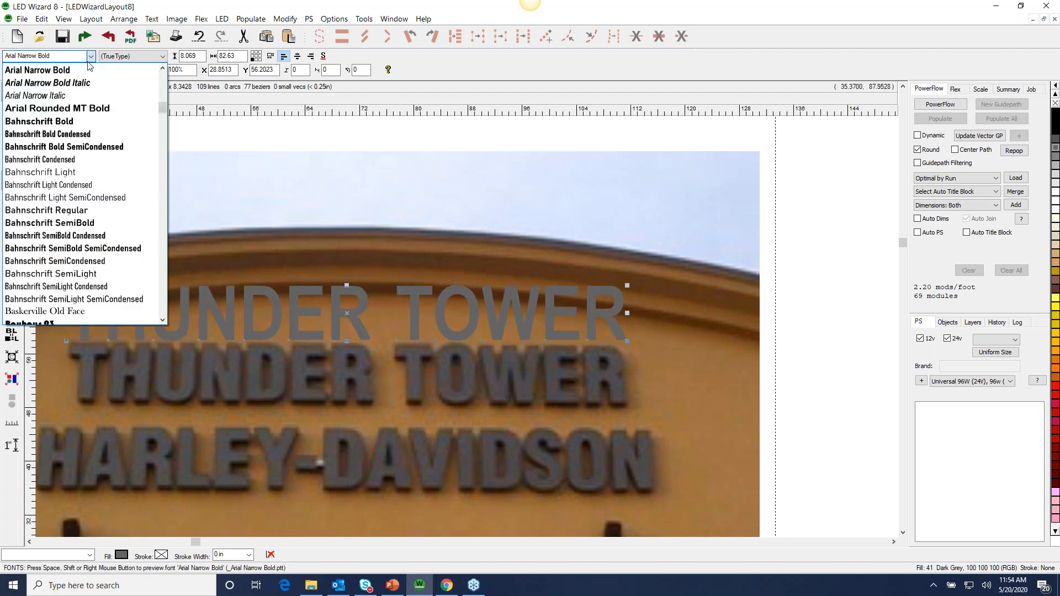
pyautogui.click(83, 73)
pyautogui.moveTo(309, 313); pyautogui.dragTo(313, 319)
pyautogui.moveTo(70, 271); pyautogui.dragTo(473, 409)
pyautogui.rightClick(486, 424)
pyautogui.moveTo(378, 260); pyautogui.dragTo(667, 421)
pyautogui.moveTo(556, 291); pyautogui.dragTo(545, 440)
pyautogui.moveTo(163, 464); pyautogui.dragTo(161, 464)
pyautogui.moveTo(716, 398); pyautogui.dragTo(716, 459)
pyautogui.scroll(-3, 701, 460)
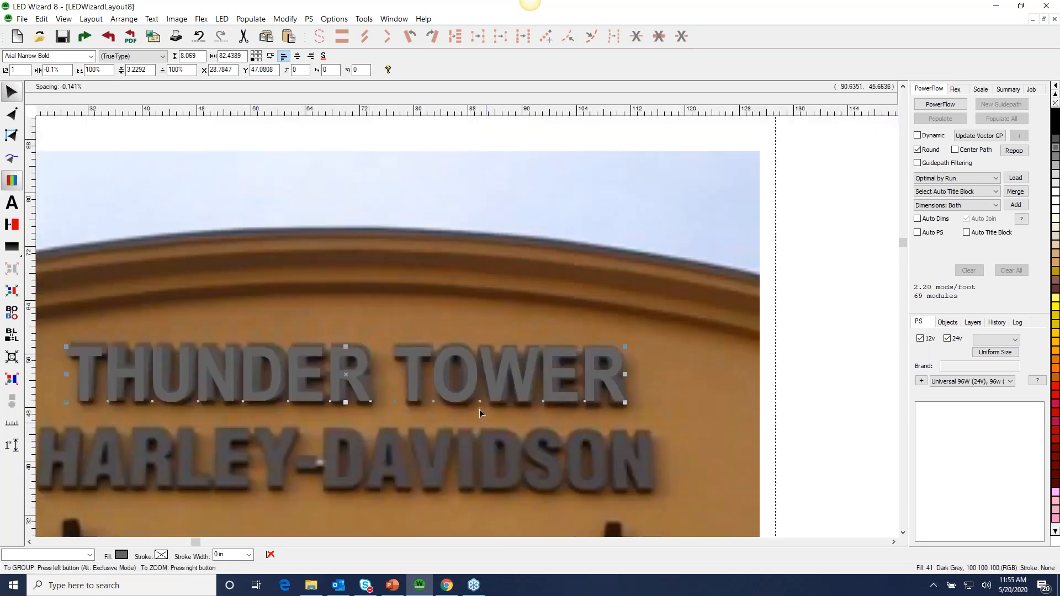
pyautogui.moveTo(75, 323); pyautogui.dragTo(482, 425)
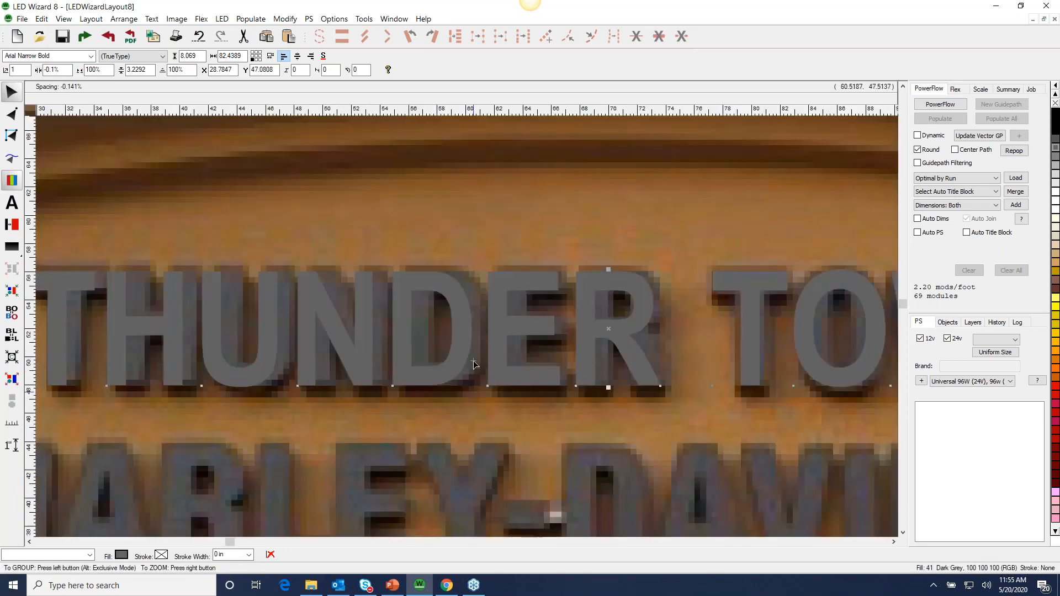
# Step: Nudge the THUNDER TOWER text over the photo's lettering and resize it to about 82.03 inches wide and 7.82 inches high
pyautogui.moveTo(476, 364); pyautogui.dragTo(484, 360)
pyautogui.rightClick(648, 412)
pyautogui.moveTo(306, 311); pyautogui.dragTo(656, 418)
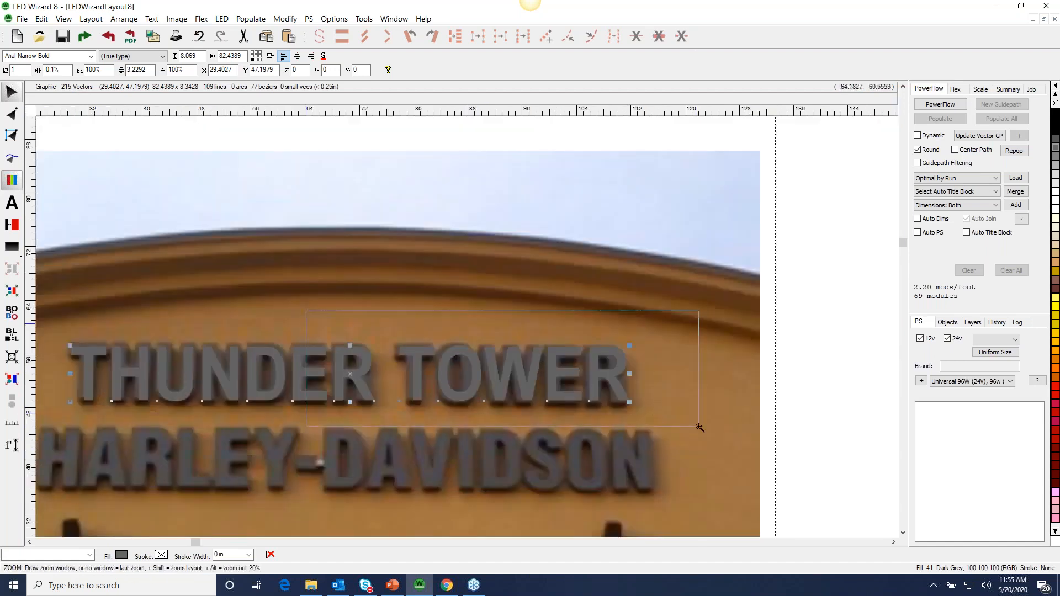
pyautogui.moveTo(241, 396); pyautogui.dragTo(237, 398)
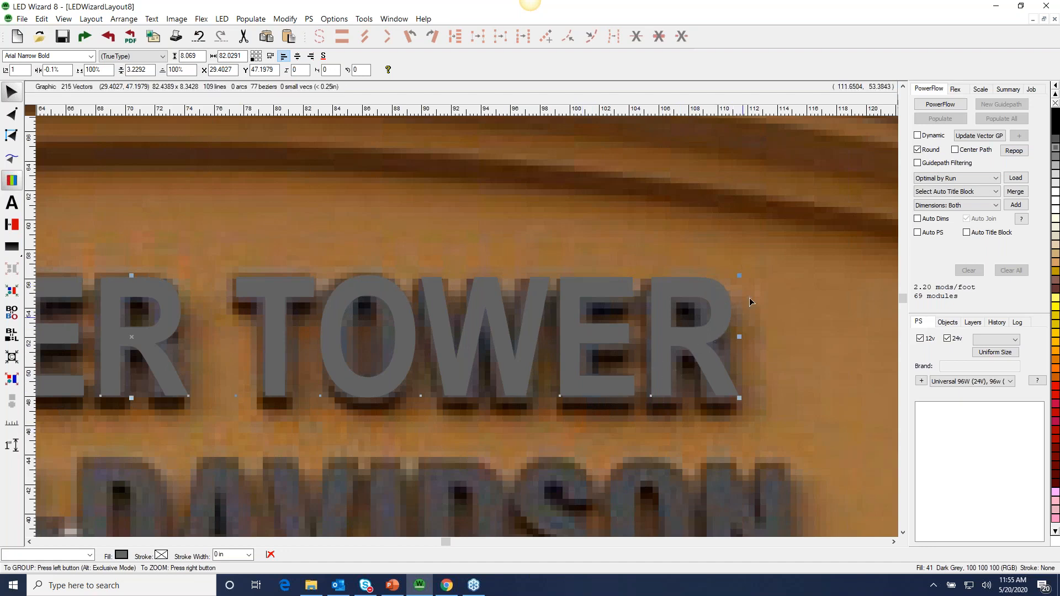
pyautogui.moveTo(740, 276)
pyautogui.mouseDown()
pyautogui.moveTo(744, 314)
pyautogui.moveTo(739, 279)
pyautogui.mouseUp()
# Step: Realign the resized THUNDER TOWER text with the photo's letters, shifting it slightly up and right to match the first T
pyautogui.moveTo(473, 353); pyautogui.dragTo(473, 355)
pyautogui.press('z')
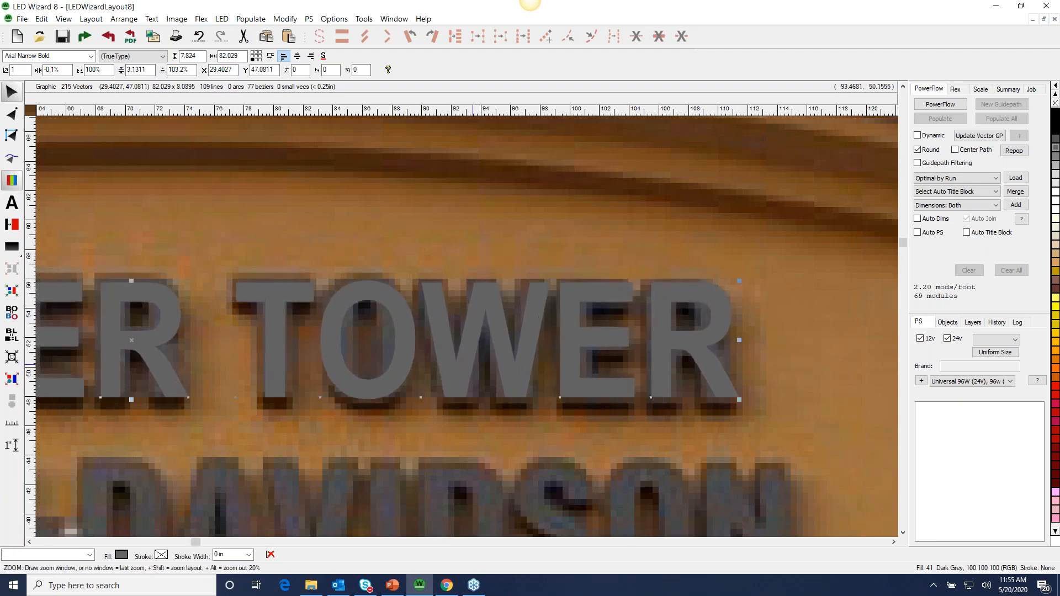
pyautogui.click(450, 362)
pyautogui.moveTo(63, 328); pyautogui.dragTo(261, 434)
pyautogui.moveTo(308, 312)
pyautogui.mouseDown()
pyautogui.moveTo(310, 300)
pyautogui.moveTo(343, 301)
pyautogui.moveTo(312, 300)
pyautogui.mouseUp()
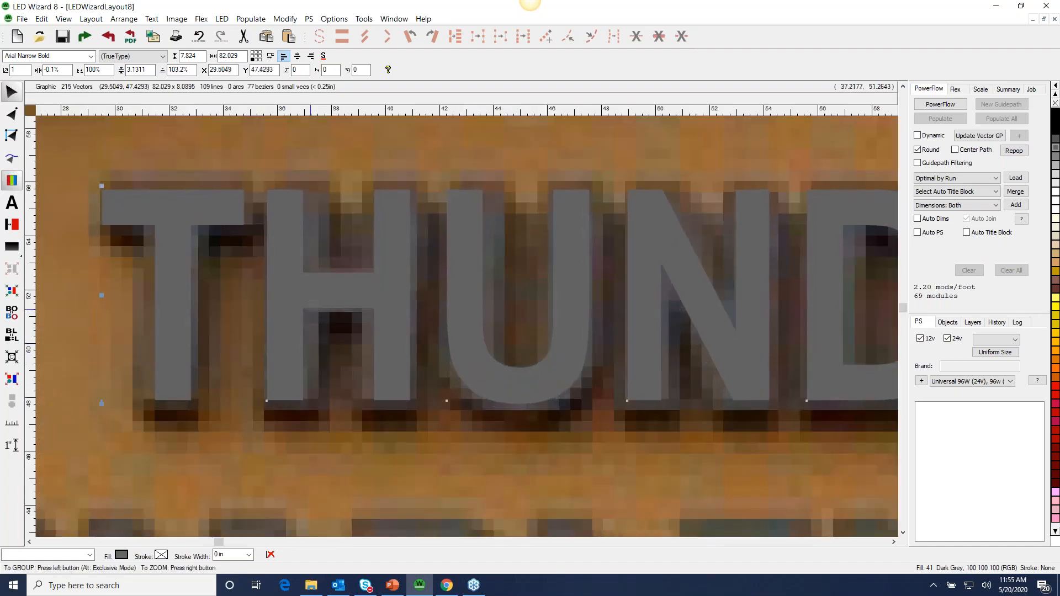
# Step: Thicken the THUNDER TOWER letters with a 2% outline, offsetting them by 0.1618 inches without keeping the original
pyautogui.rightClick(395, 343)
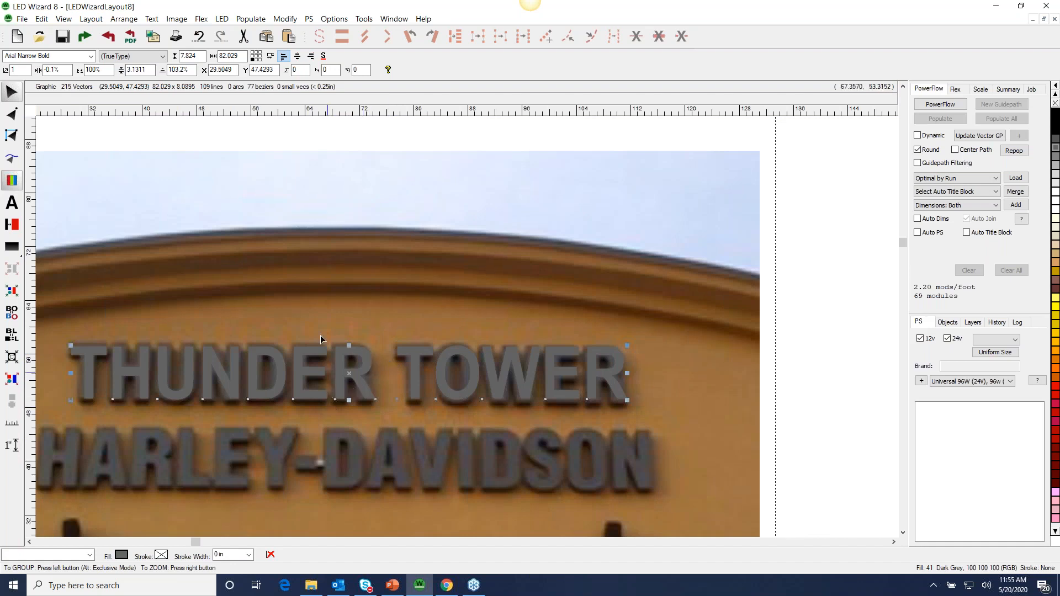
pyautogui.moveTo(156, 327); pyautogui.dragTo(383, 451)
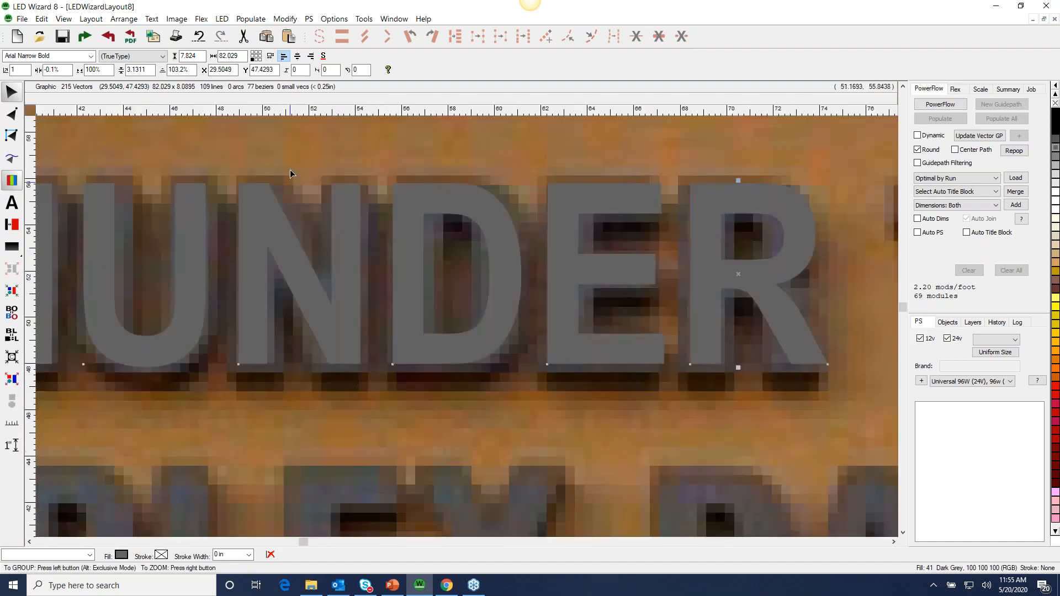
pyautogui.click(364, 19)
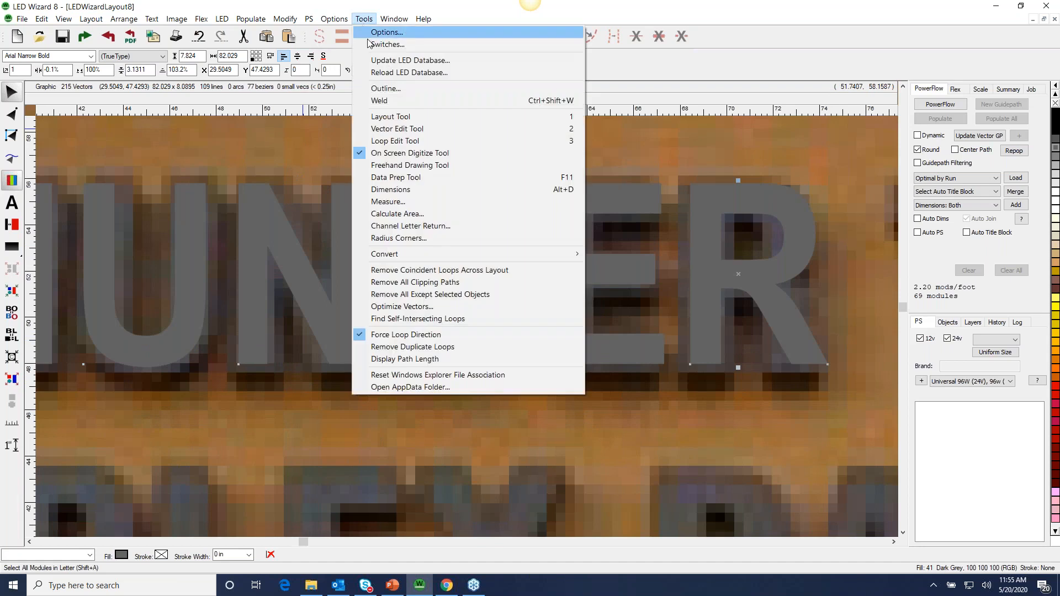
pyautogui.click(390, 90)
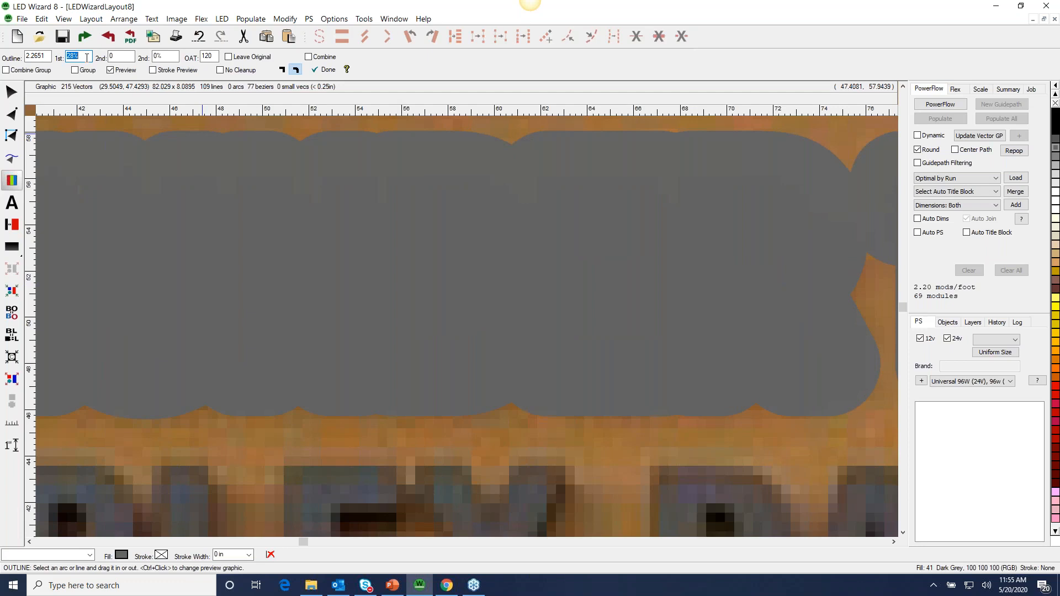
pyautogui.write('2')
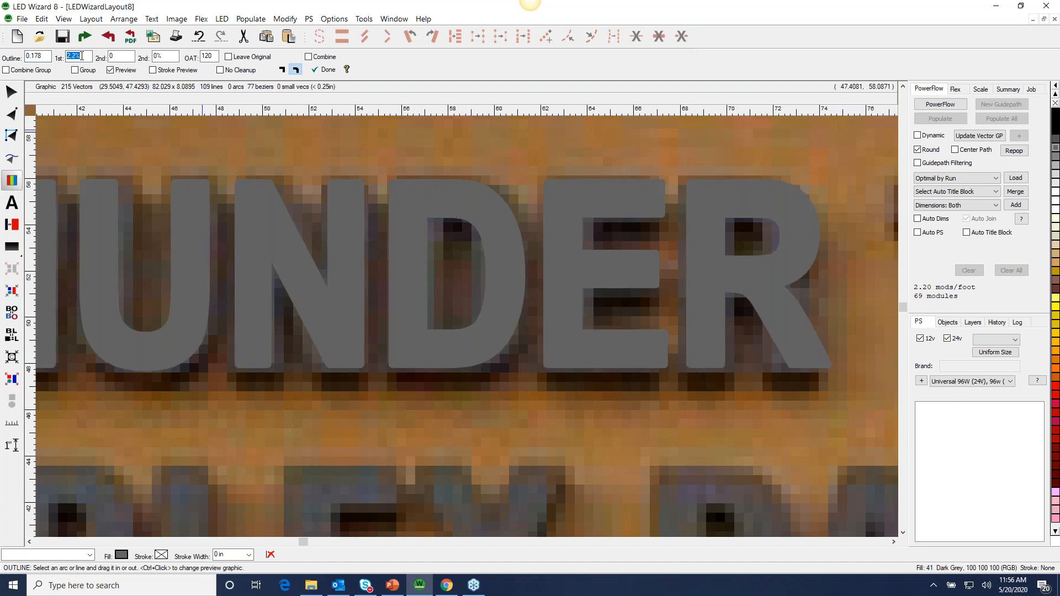
pyautogui.scroll(3, 82, 55)
pyautogui.scroll(-9, 82, 56)
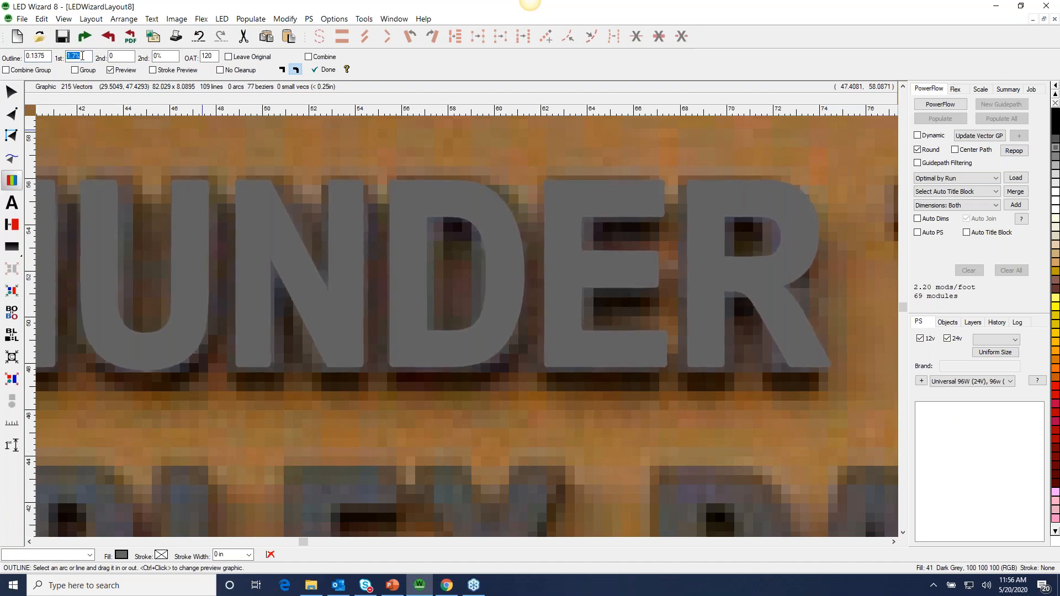
pyautogui.scroll(-5, 82, 55)
pyautogui.scroll(6, 83, 56)
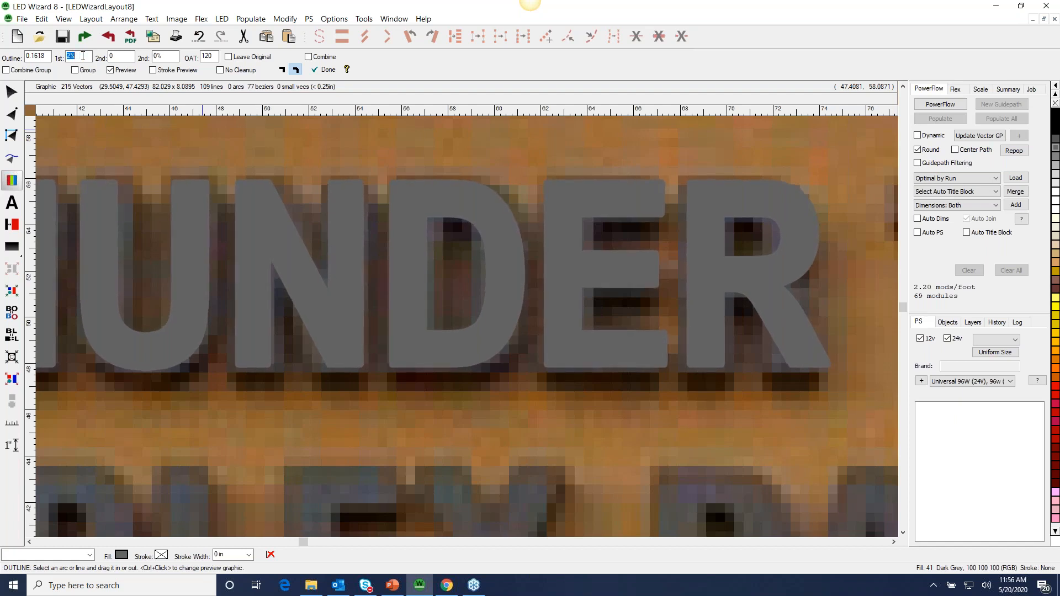
pyautogui.click(328, 69)
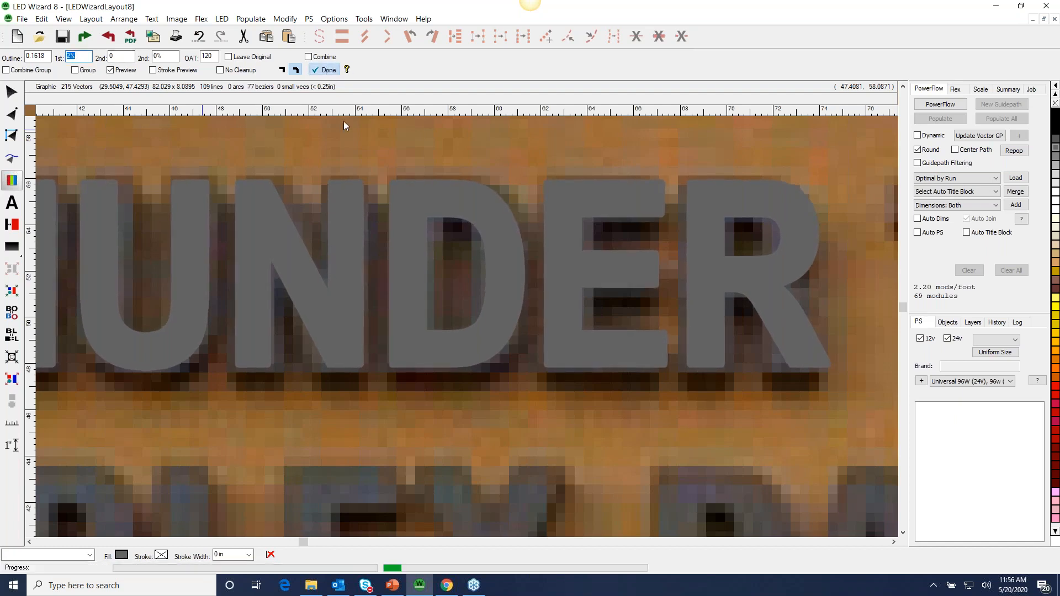
# Step: Fine-tune the position of the outlined THUNDER TOWER text so its letters cover the photo's first line
pyautogui.moveTo(486, 254); pyautogui.dragTo(479, 263)
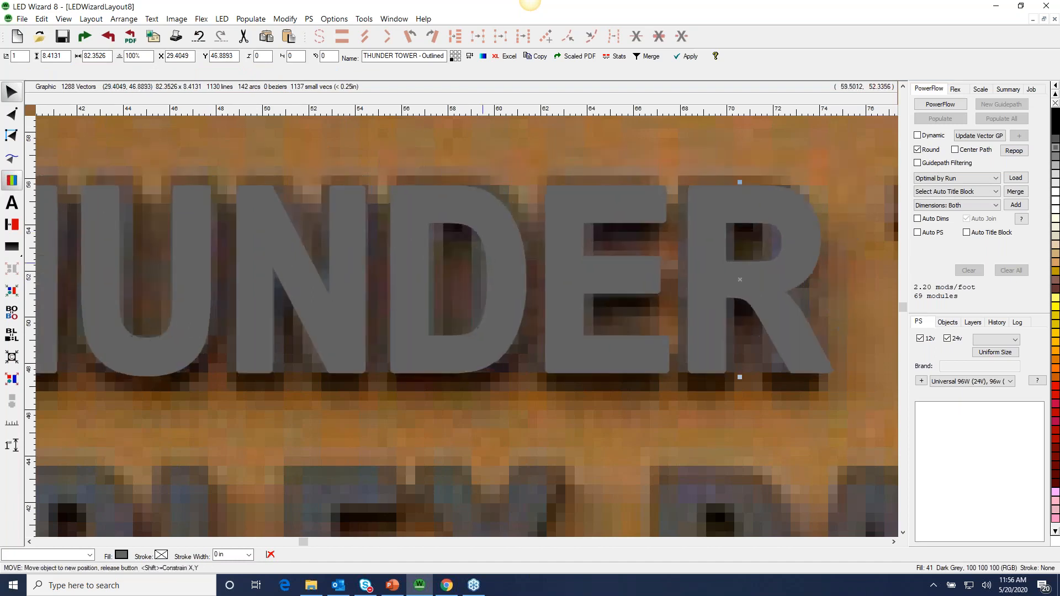
pyautogui.rightClick(463, 290)
pyautogui.moveTo(352, 374); pyautogui.dragTo(350, 374)
pyautogui.click(771, 412)
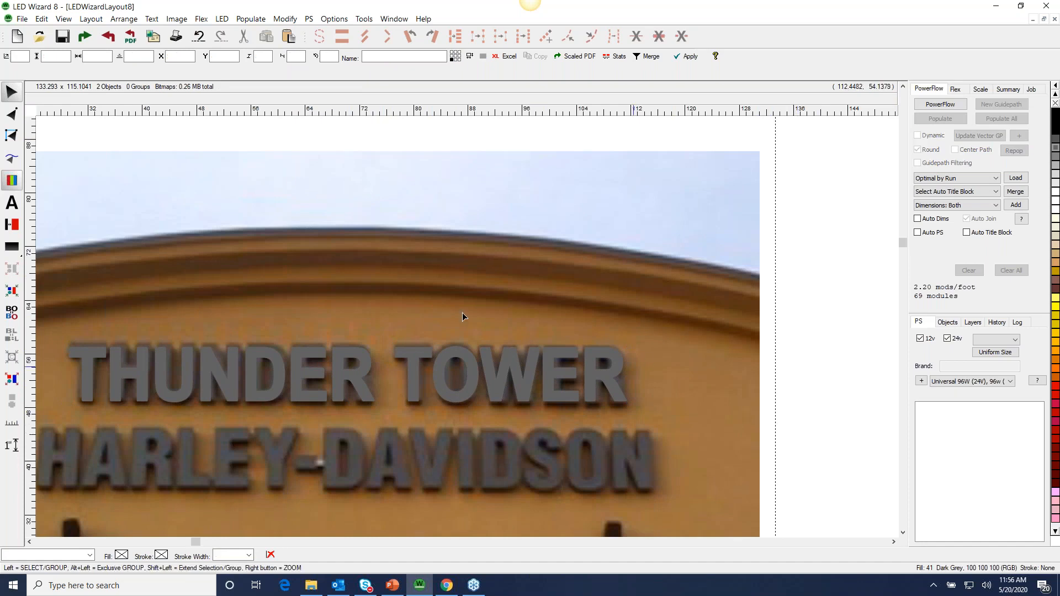
pyautogui.moveTo(66, 337); pyautogui.dragTo(470, 427)
pyautogui.click(531, 351)
pyautogui.moveTo(539, 346); pyautogui.dragTo(545, 345)
pyautogui.rightClick(542, 418)
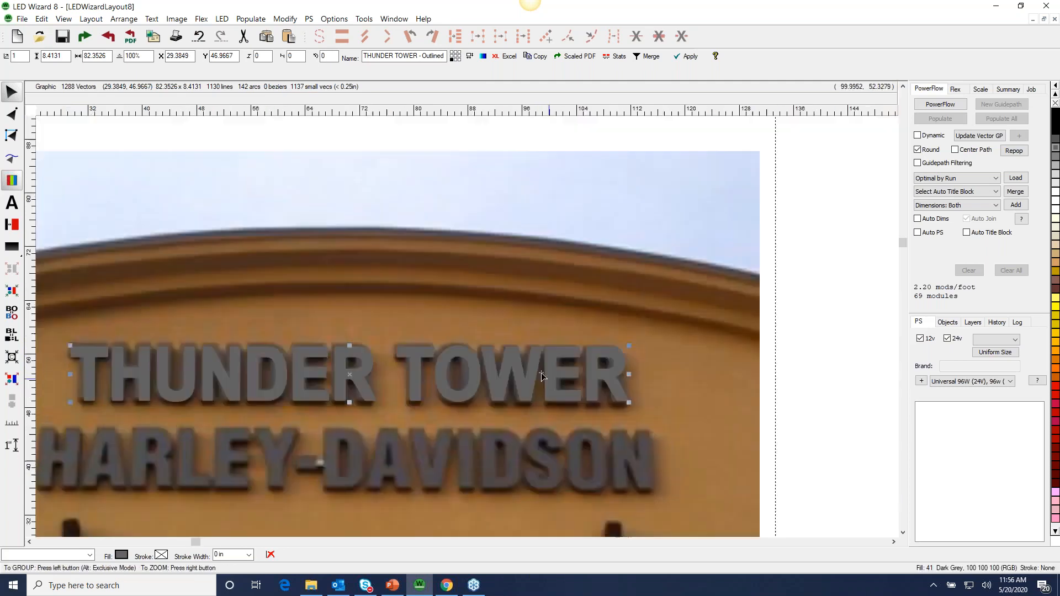
# Step: Compare the outlined text with the photo by moving it just above the original lettering and back over it, then deselect it
pyautogui.moveTo(355, 380); pyautogui.dragTo(348, 315)
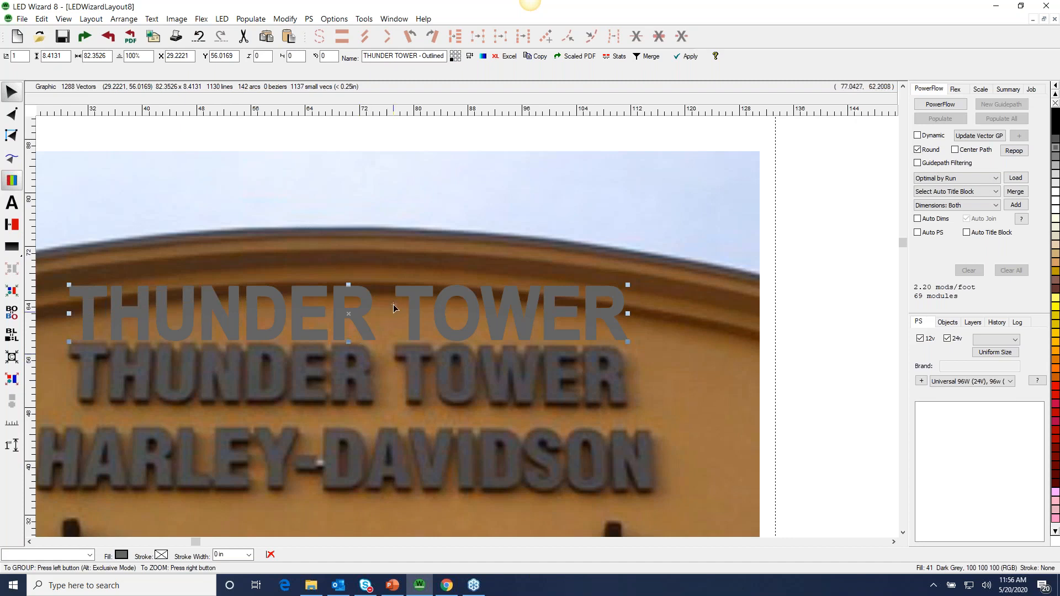
pyautogui.moveTo(347, 338); pyautogui.dragTo(351, 375)
pyautogui.scroll(-1, 354, 377)
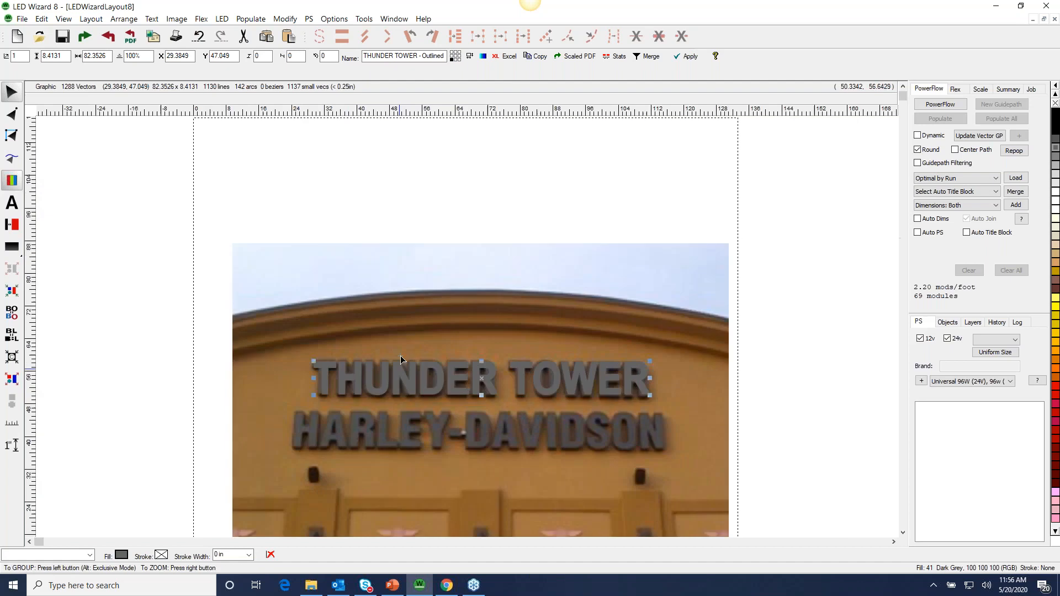
pyautogui.click(790, 363)
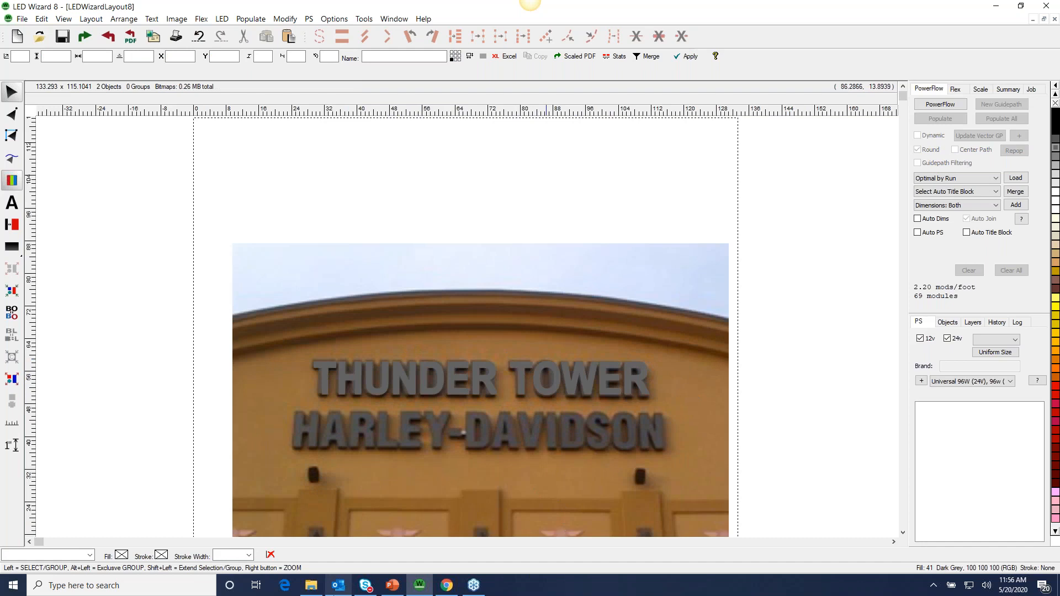
# Step: Switch to the PowerPoint presentation, show the Final Thoughts slide and return to the closing Thank You slide
pyautogui.click(391, 588)
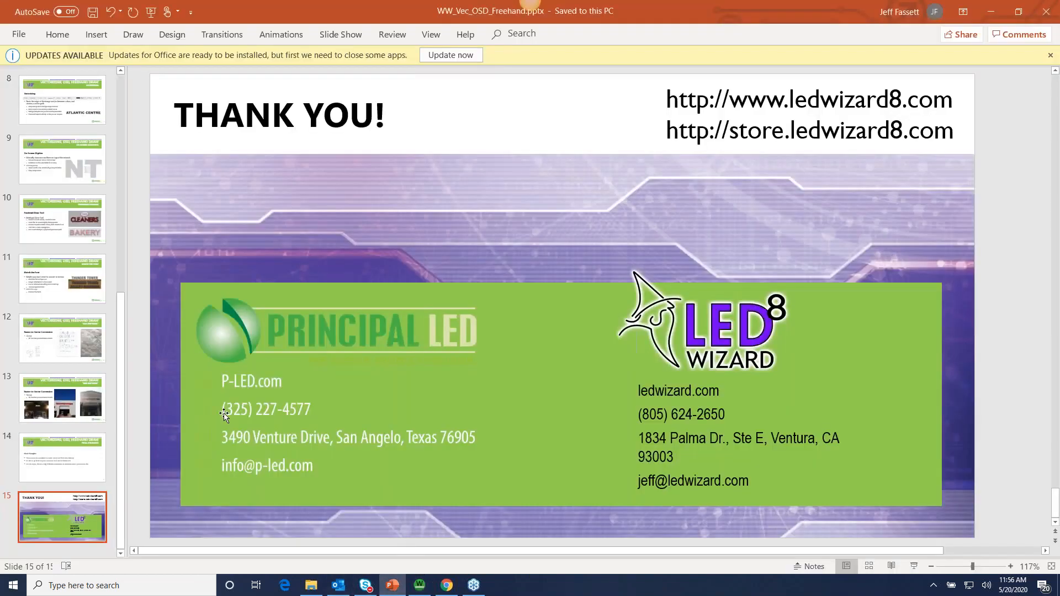
pyautogui.click(64, 453)
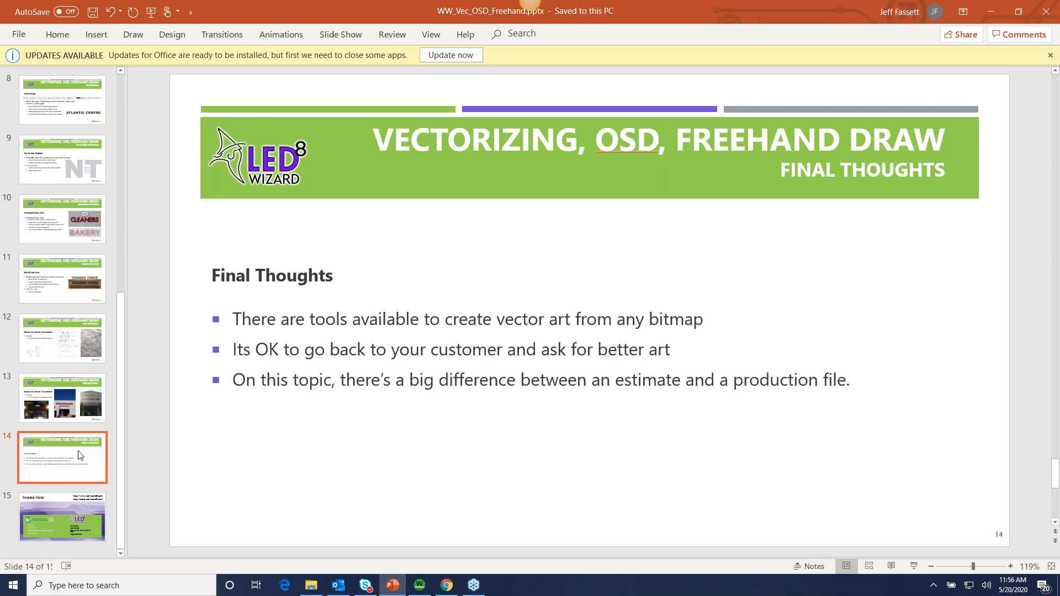
pyautogui.click(68, 511)
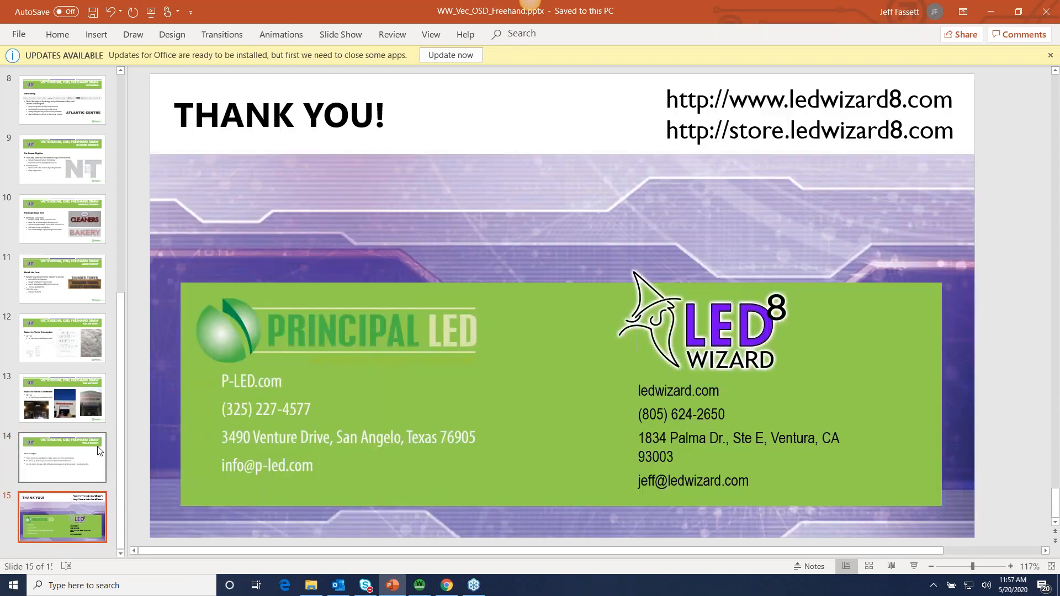